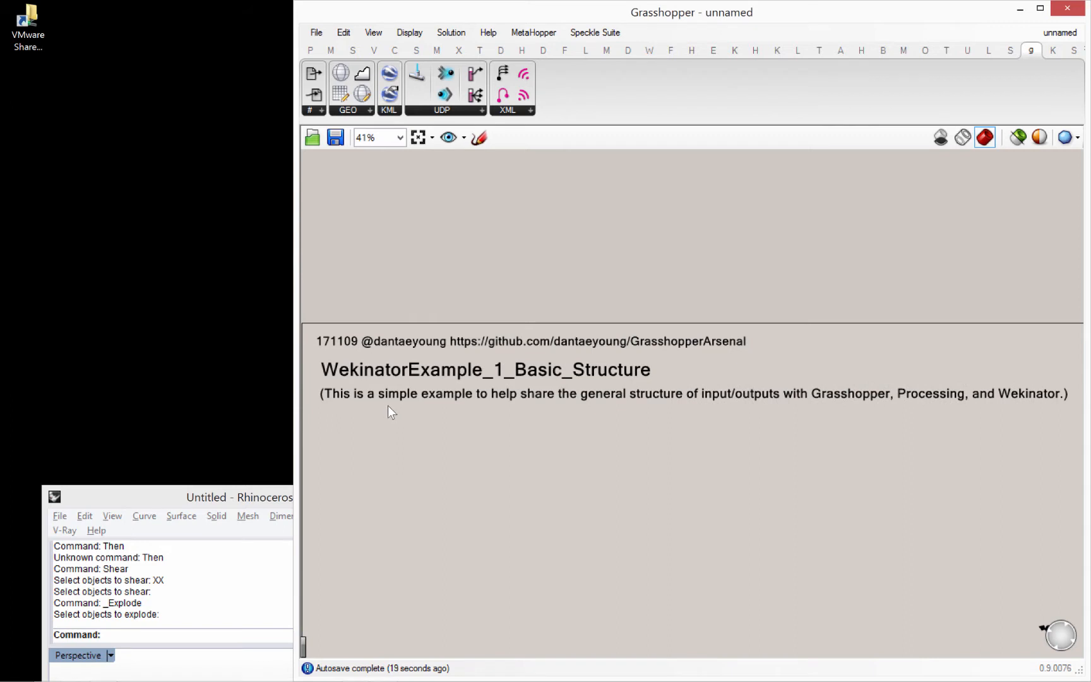
- Widen the Grasshopper window to give the example's title and description more room
scroll(397, 426, "down", 1)
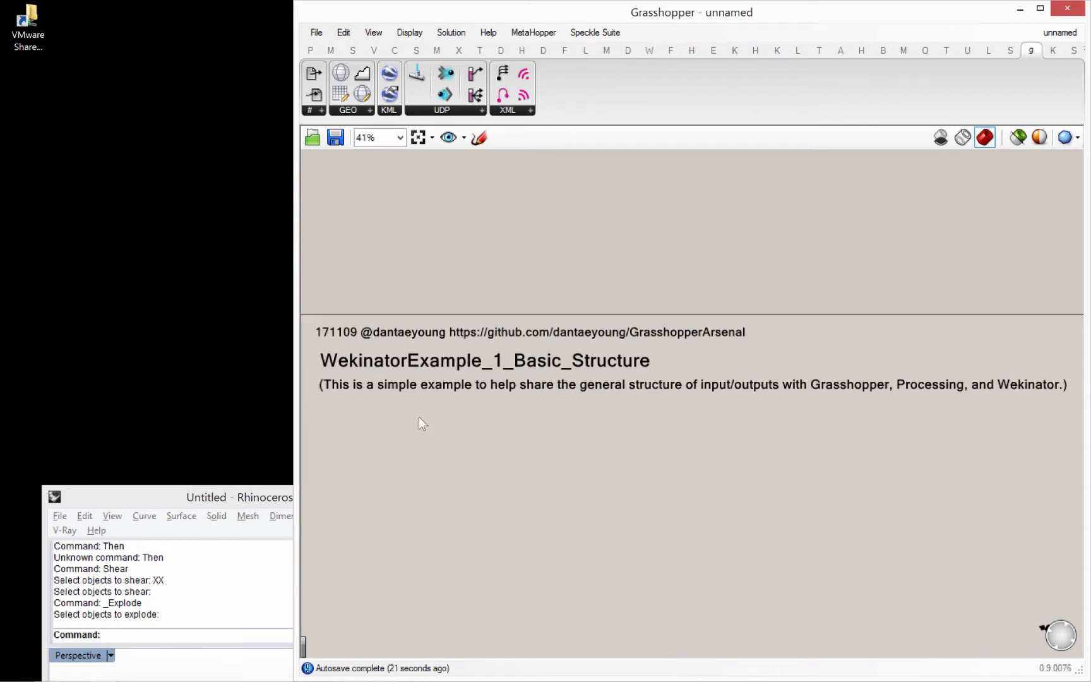
left_click_drag(294, 385, 270, 391)
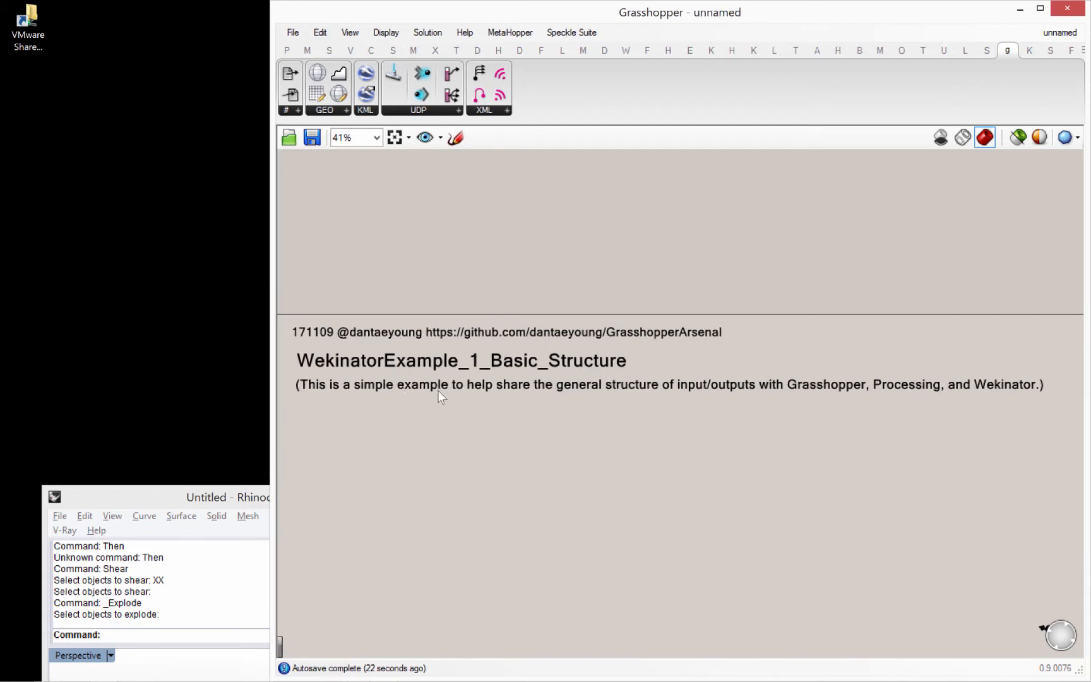
right_click_drag(484, 392, 494, 396)
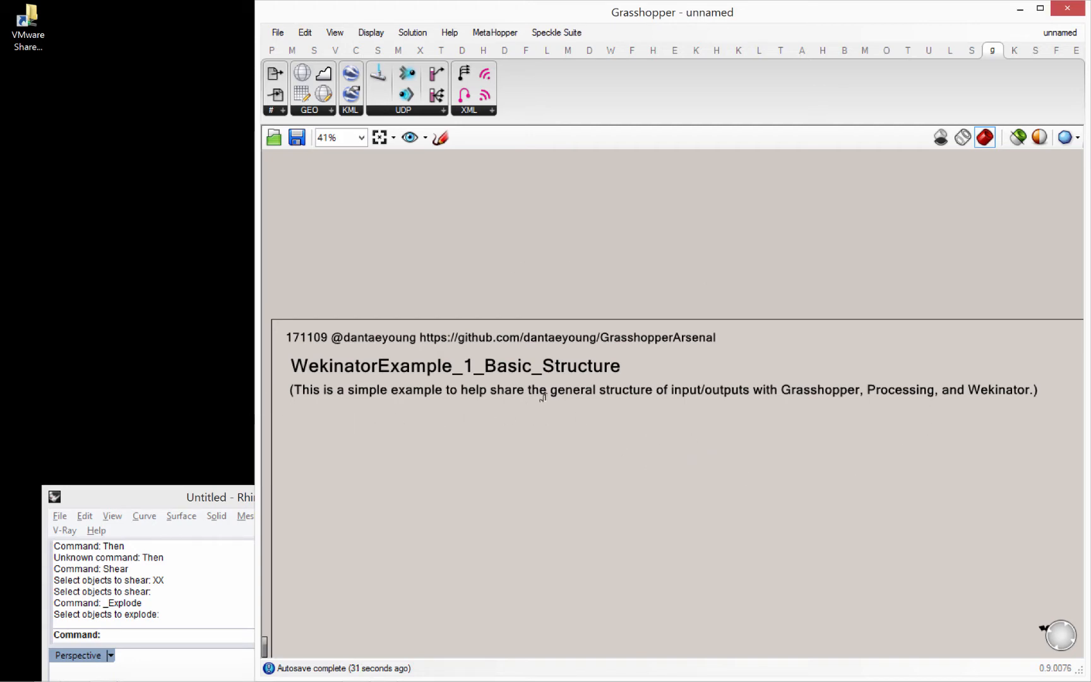
right_click_drag(540, 395, 540, 383)
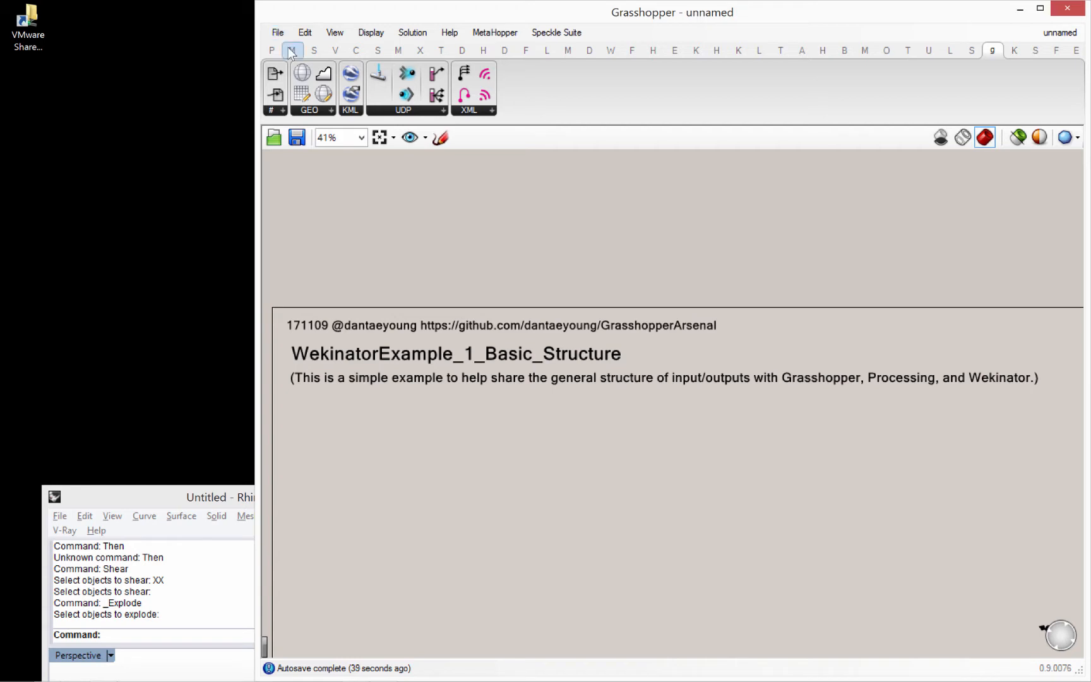
- Open the Grasshopper document WekinatorExamples_1_Basic_Structure.gh from the WekinatorExamples folder
mouse_move(291, 52)
left_click(282, 35)
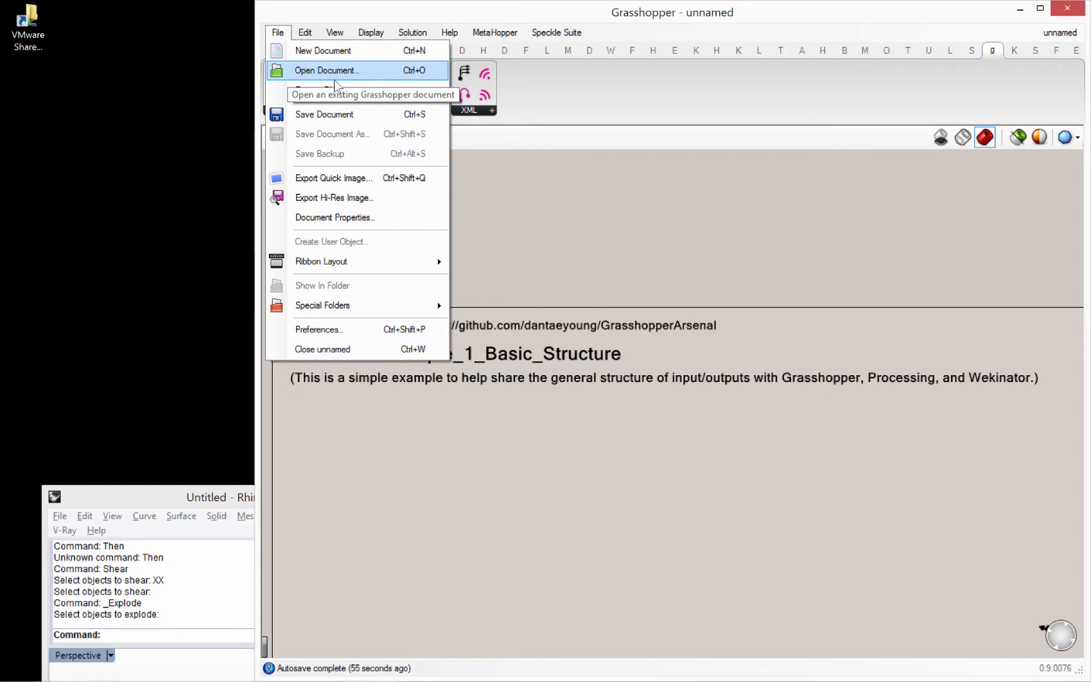
left_click(303, 70)
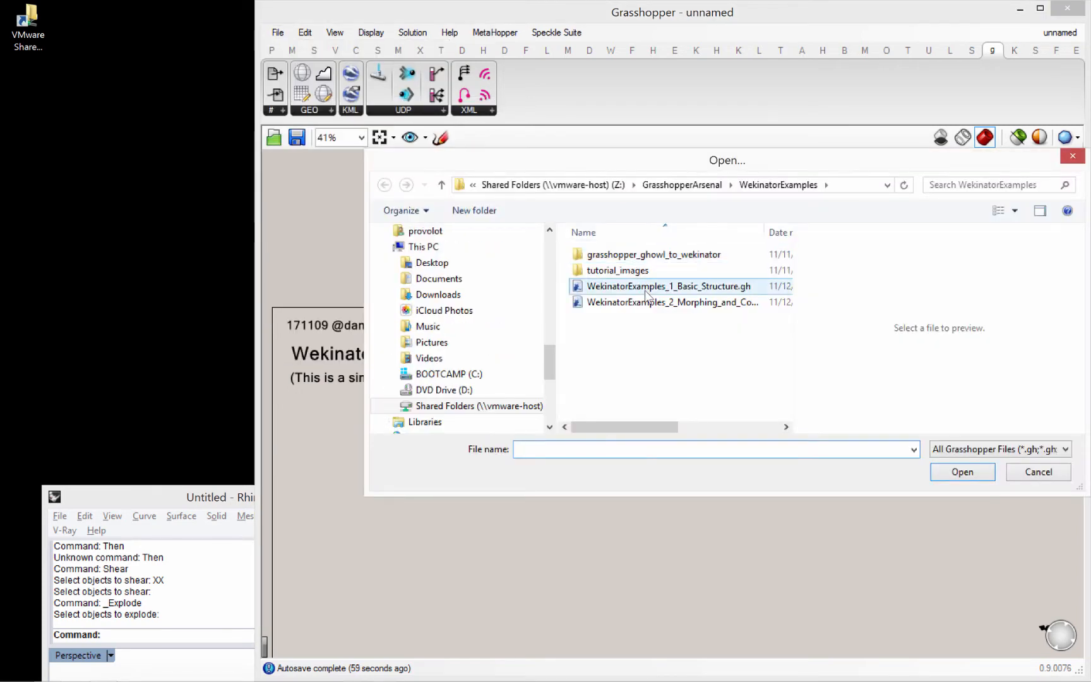
left_click(593, 287)
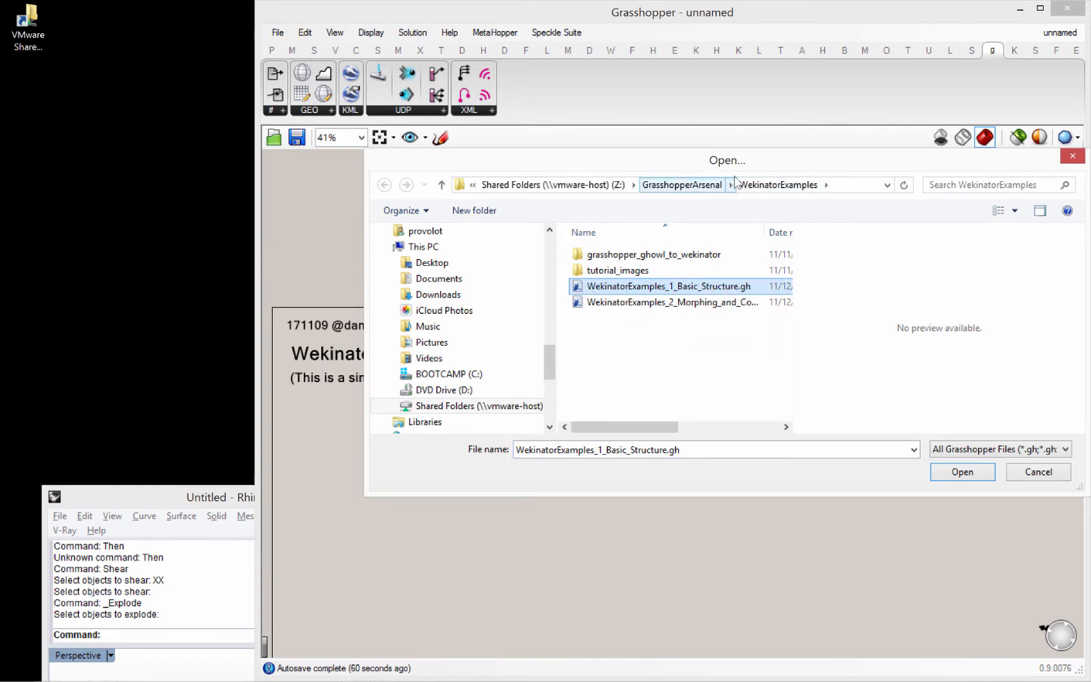
left_click(961, 472)
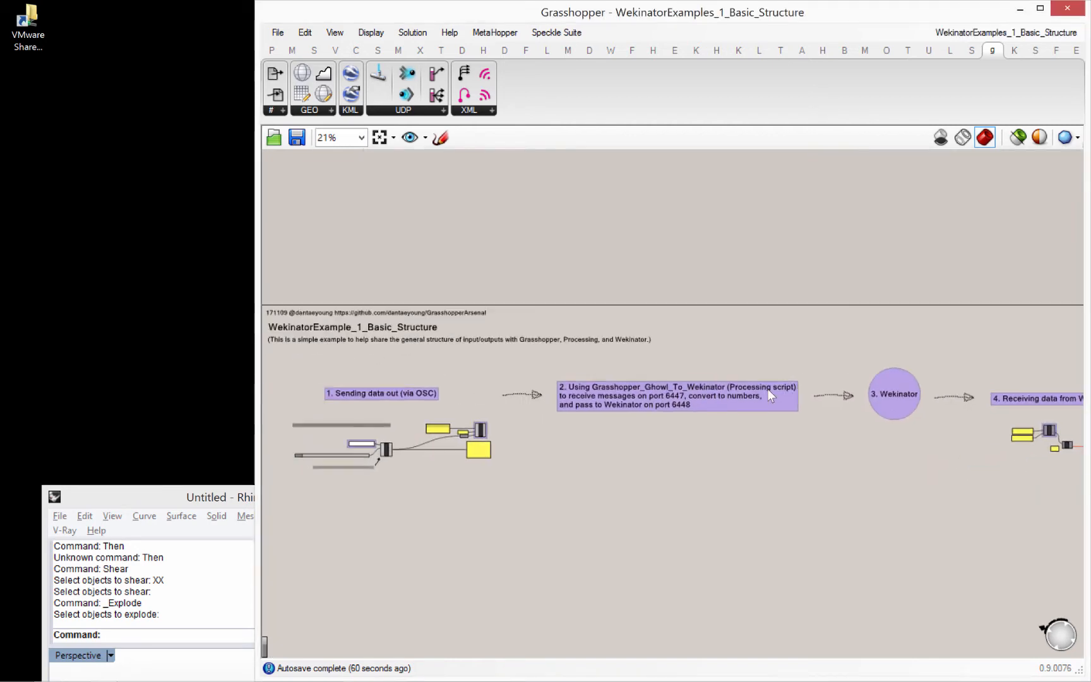
- Look over the whole definition, following the flow from the first numbered section towards the last
scroll(767, 388, "down", 3)
right_click_drag(696, 378, 623, 365)
scroll(472, 398, "up", 4)
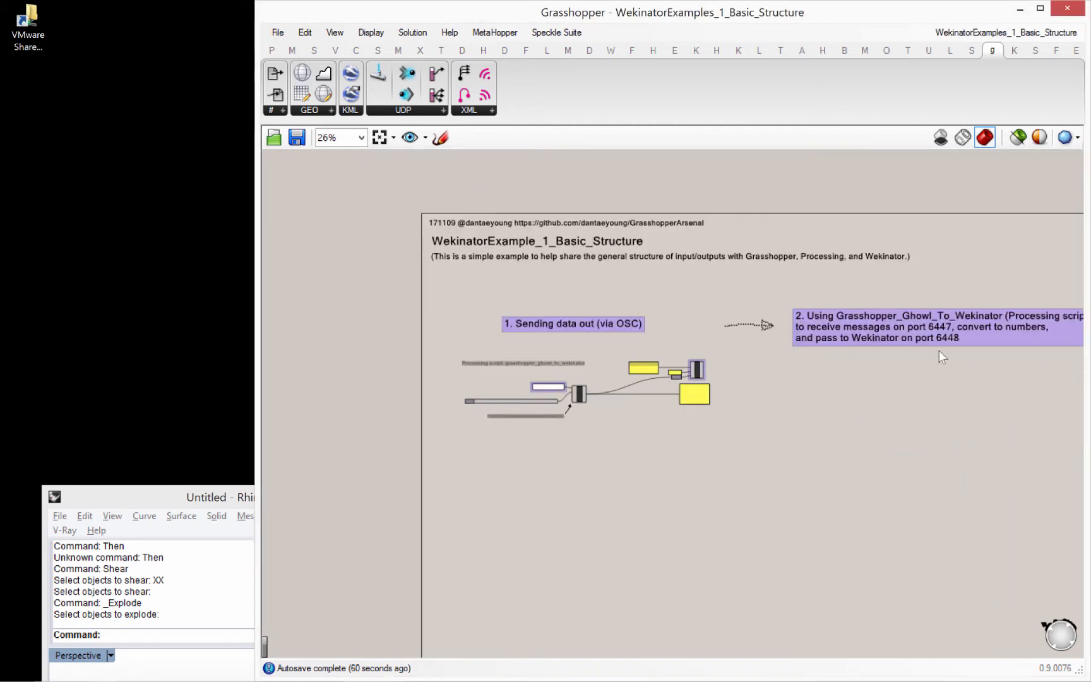
right_click_drag(939, 351, 655, 354)
right_click_drag(791, 340, 578, 352)
mouse_move(1077, 339)
right_mouse_down()
mouse_move(1005, 342)
mouse_move(1082, 325)
right_mouse_up()
right_click_drag(474, 337, 837, 400)
right_click_drag(289, 187, 396, 181)
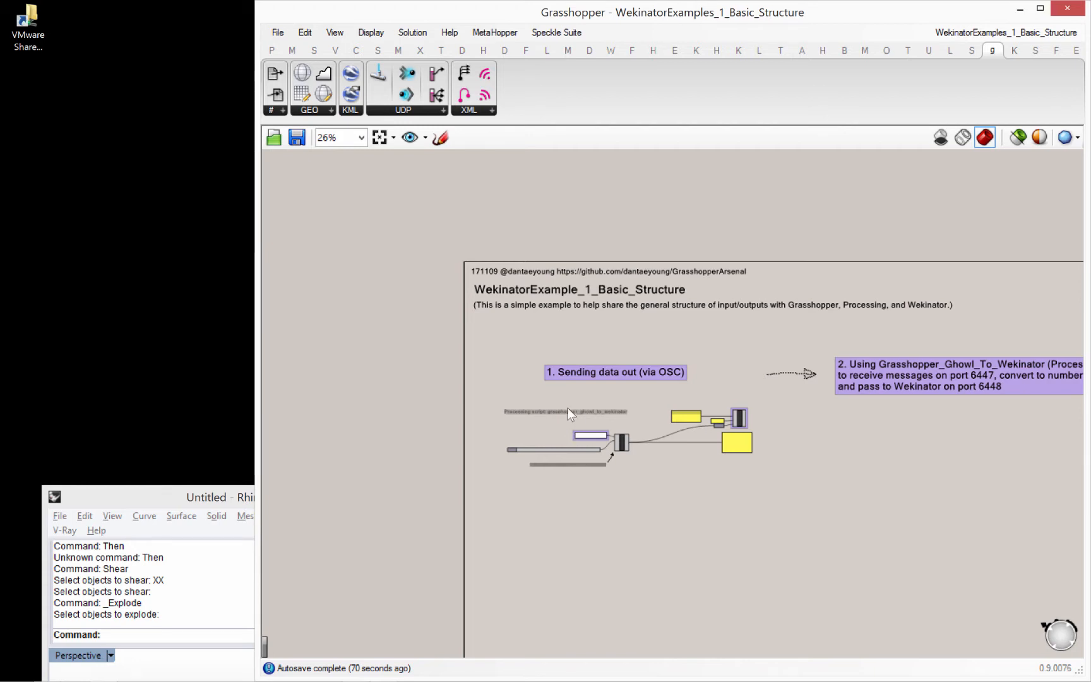
- Examine the components of "1. Sending data out (via OSC)" and the section 2 note on the Grasshopper_Ghowl_To_Wekinator script
scroll(567, 409, "up", 3)
left_click_drag(918, 539, 392, 343)
left_click_drag(820, 241, 460, 545)
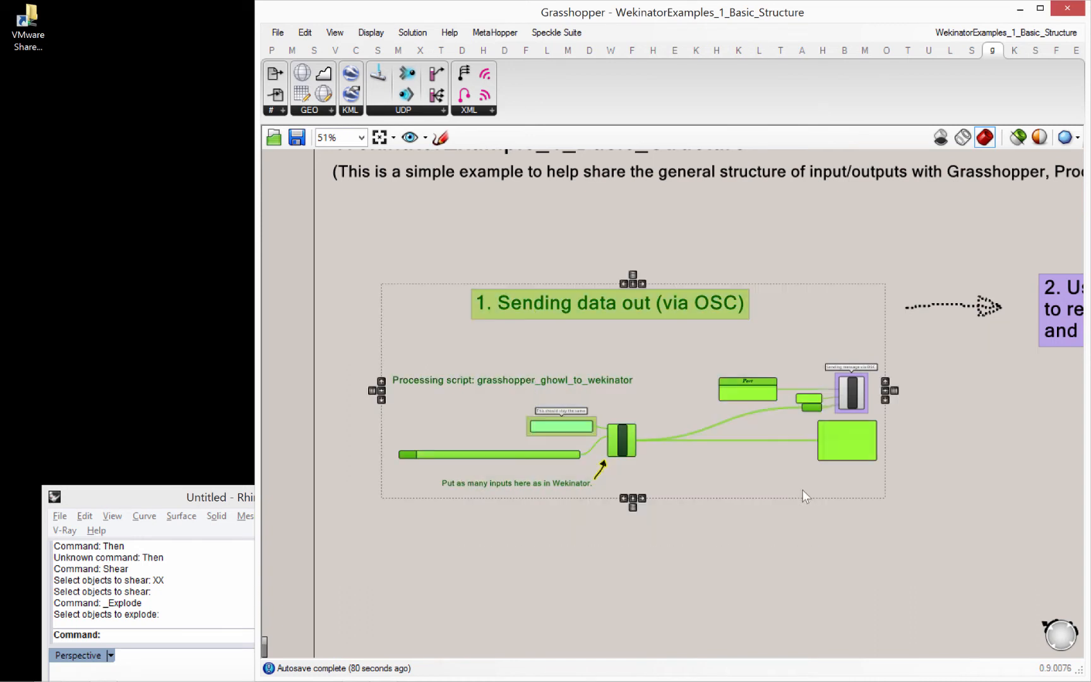
left_click(877, 516)
left_click_drag(885, 245, 472, 535)
right_click_drag(892, 457, 536, 500)
left_click(769, 542)
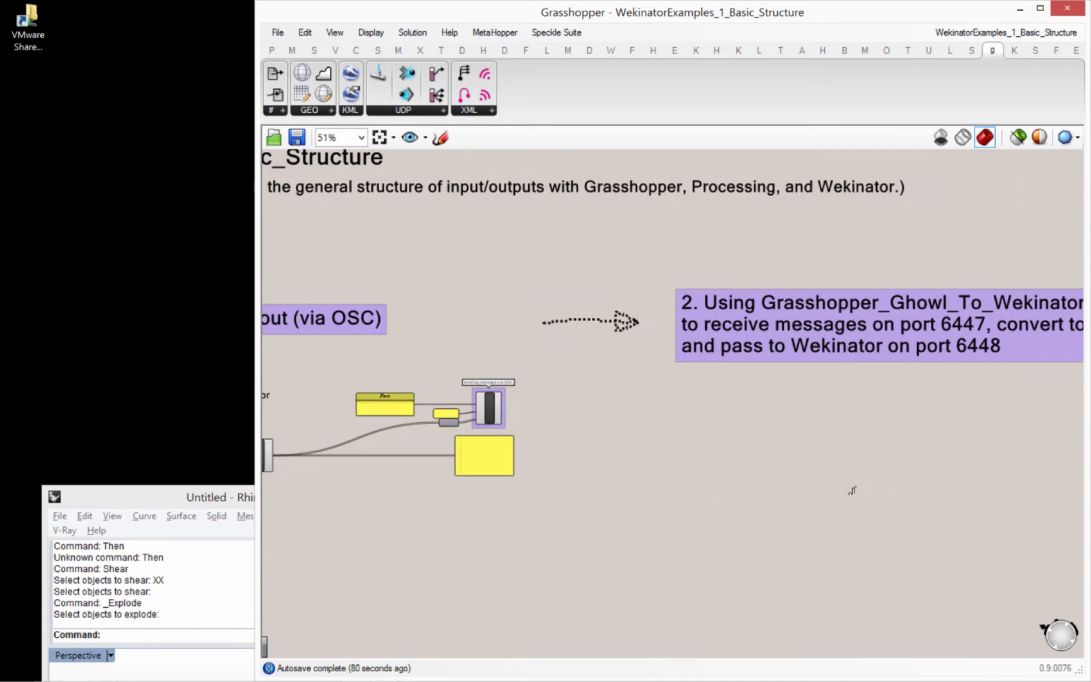
right_click_drag(852, 489, 596, 509)
left_click_drag(1003, 511, 564, 307)
left_click(643, 267)
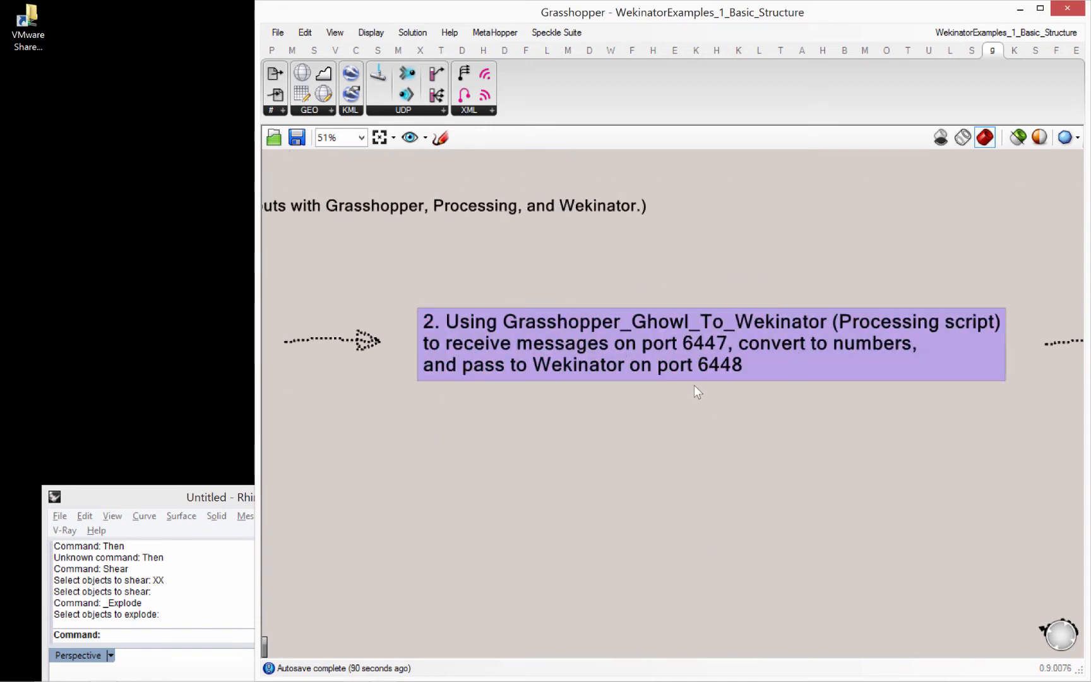
- Nudge the "3. Wekinator" circle slightly towards the arrow coming from section 2
right_click_drag(1056, 458, 780, 458)
right_click_drag(1027, 460, 749, 484)
left_click_drag(752, 528, 607, 286)
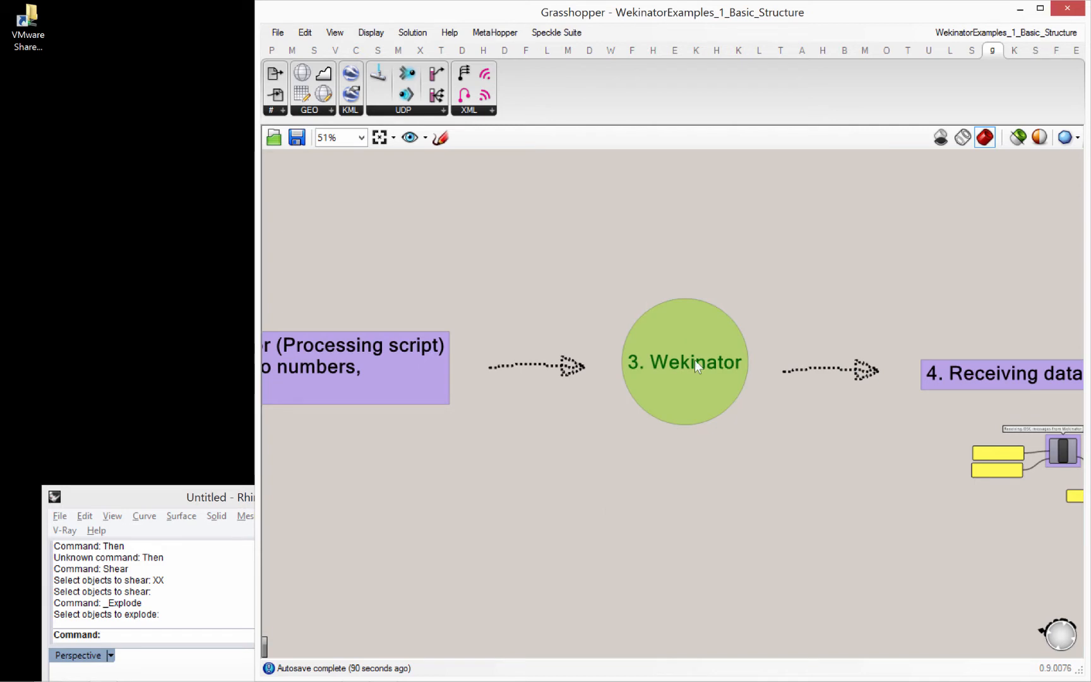
mouse_move(707, 387)
left_mouse_down()
mouse_move(720, 382)
mouse_move(697, 392)
left_mouse_up()
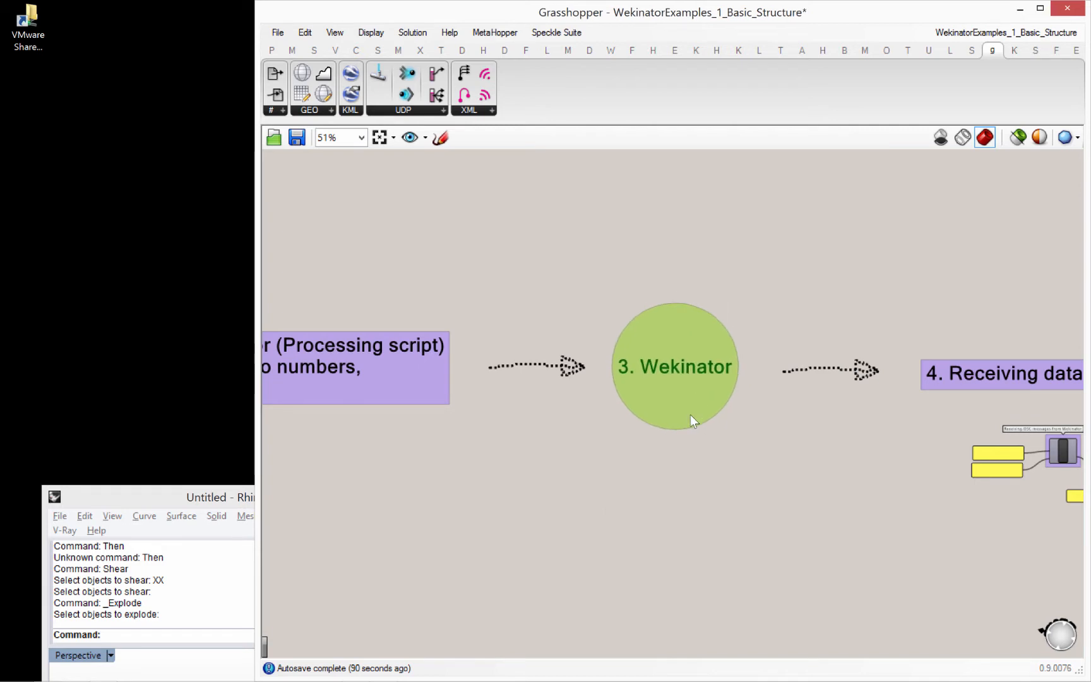
left_click(850, 404)
- Inspect the components of "4. Receiving data from Wekinator (via OSC)" and their place in the overall flow
right_click_drag(850, 404, 574, 364)
left_click_drag(1054, 570, 662, 263)
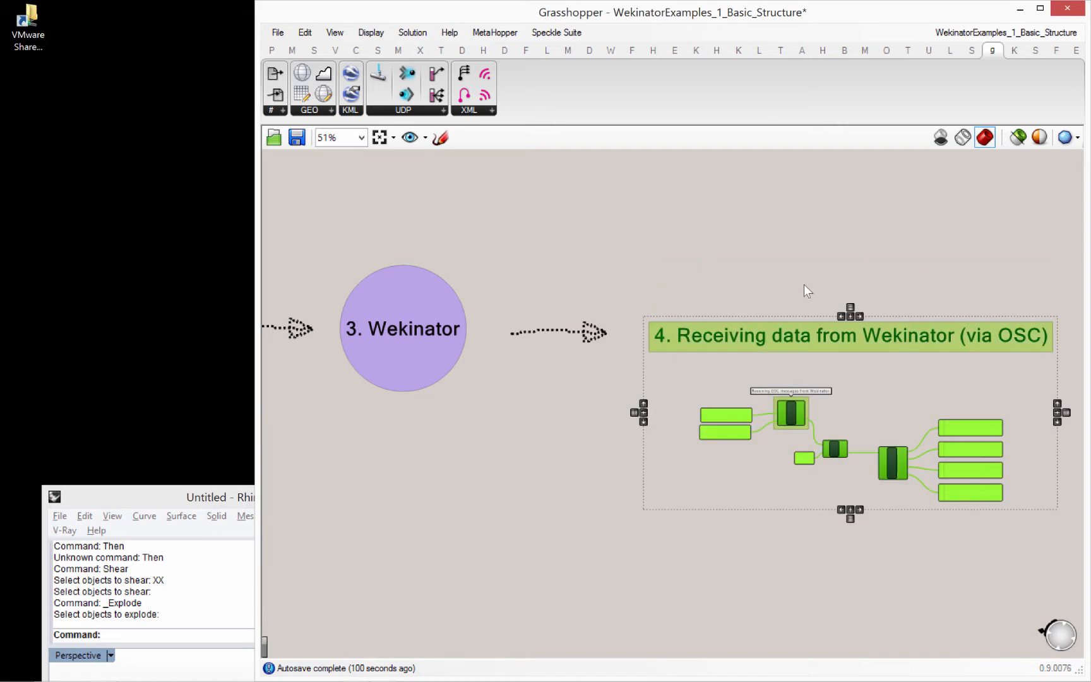
scroll(784, 253, "down", 3)
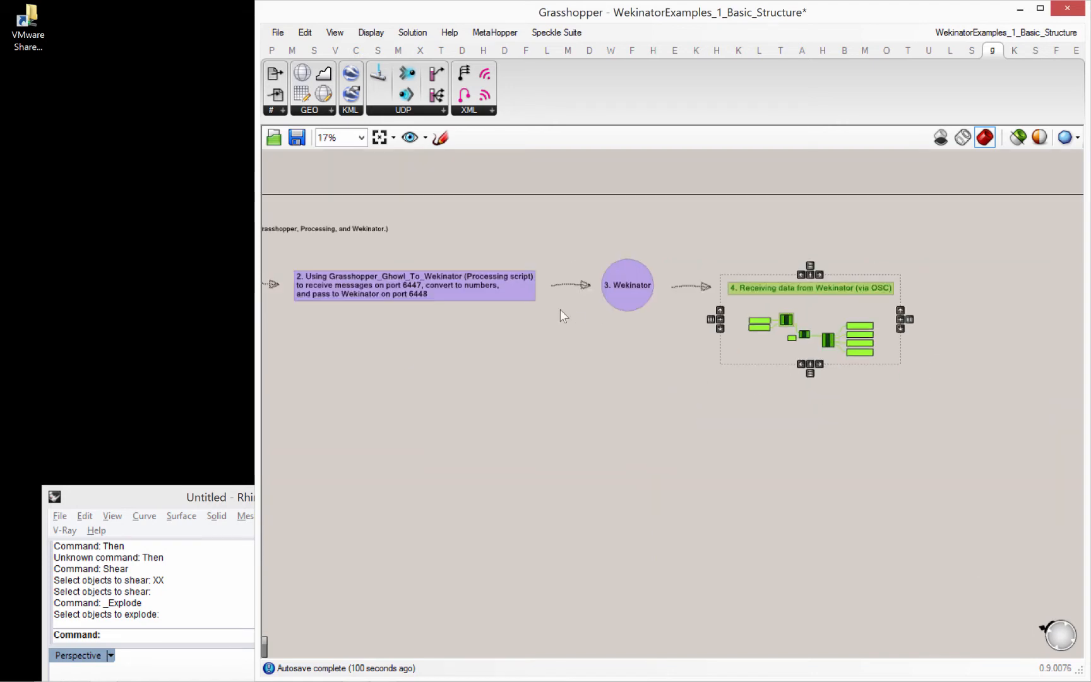
right_click_drag(607, 353, 632, 361)
left_click(474, 409)
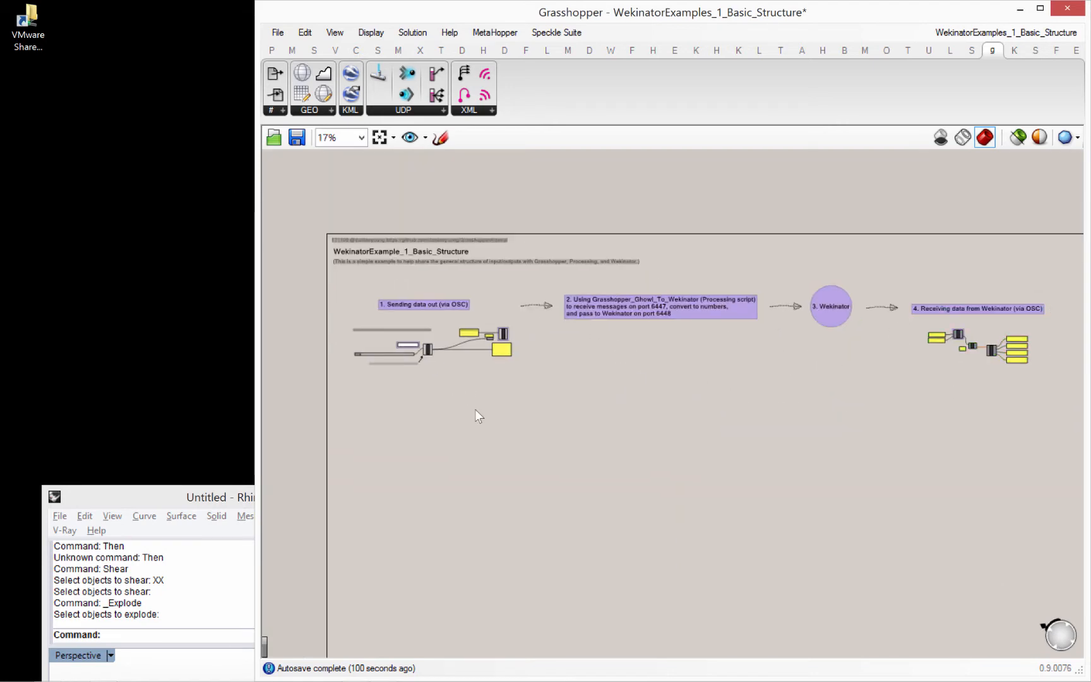
- Shift the /wek/inputs panel, the Data 2 slider and the Merge component slightly upwards in section 1
right_click_drag(402, 351, 470, 389)
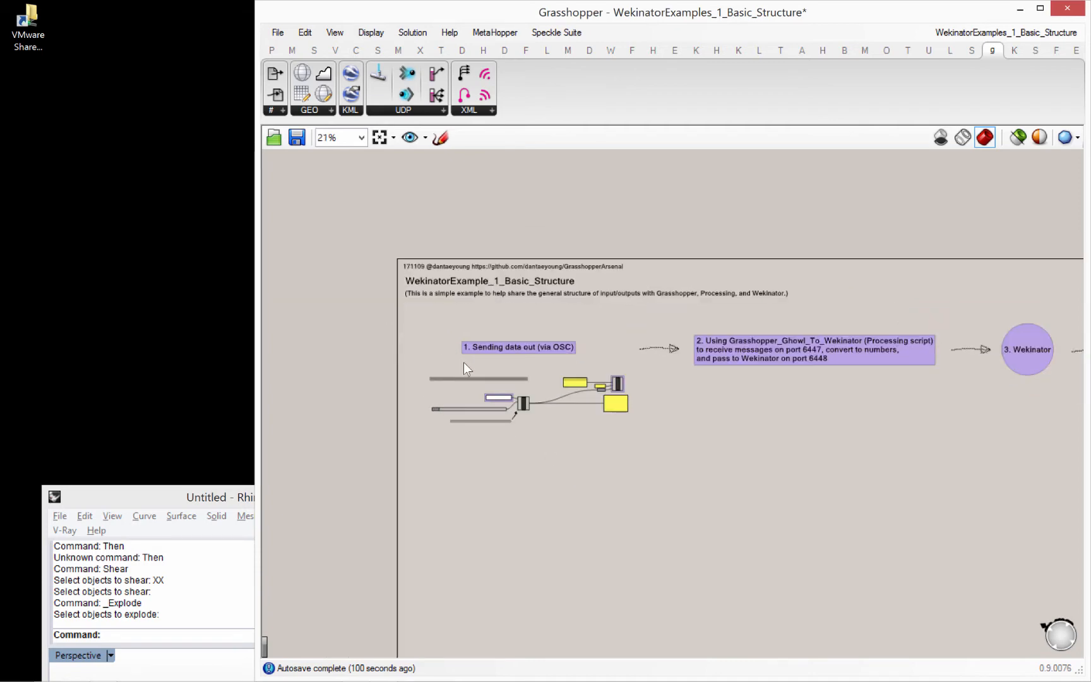
scroll(463, 361, "up", 3)
scroll(537, 391, "up", 3)
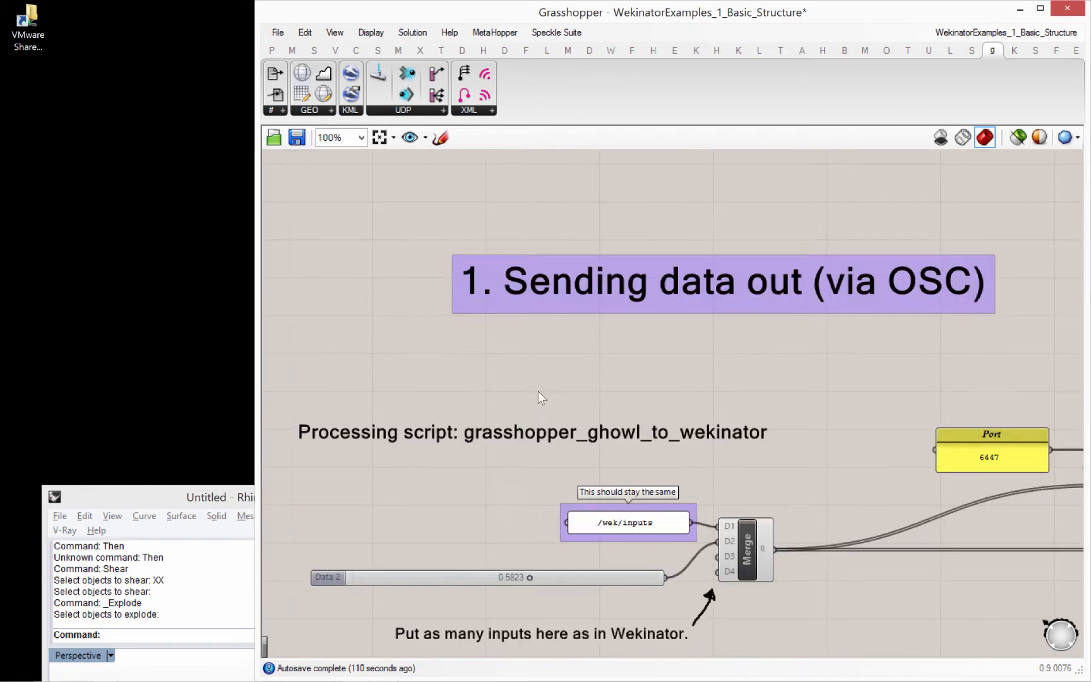
scroll(531, 379, "down", 2)
right_click_drag(530, 379, 528, 360)
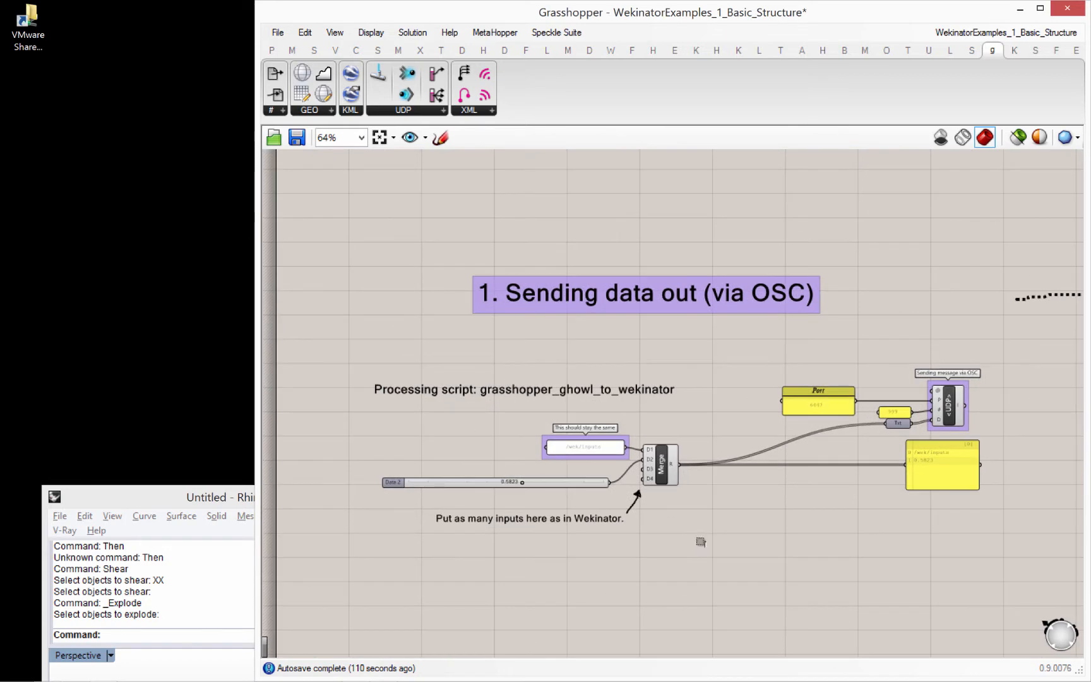
left_click_drag(699, 538, 522, 453)
left_click(523, 363)
left_click(542, 442)
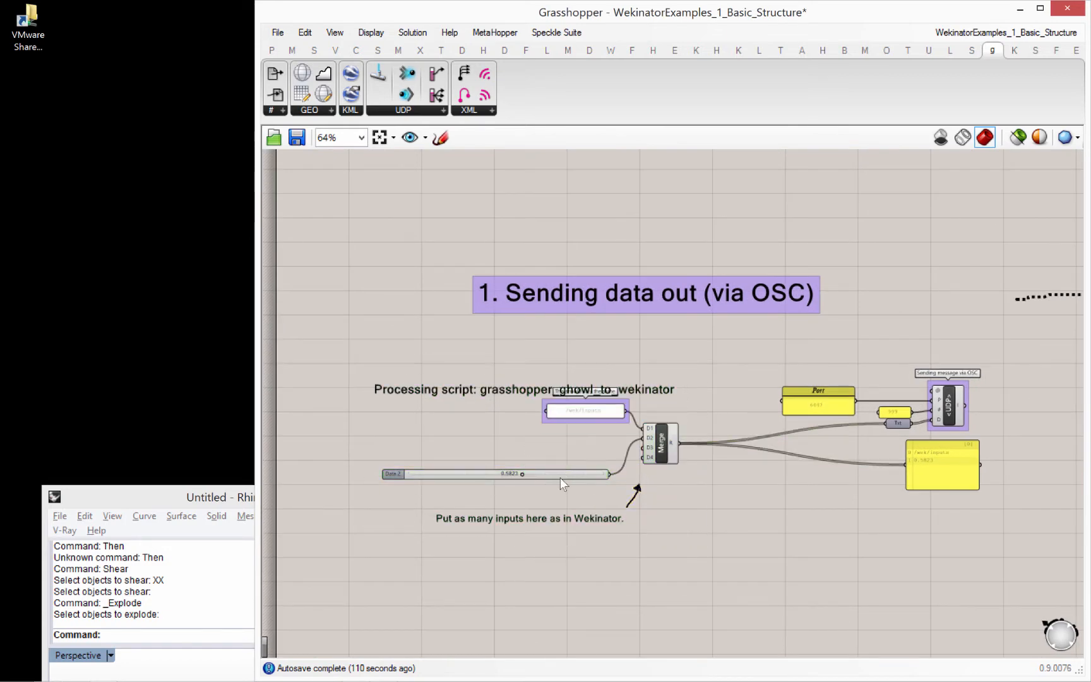
left_click_drag(674, 502, 570, 409)
left_click_drag(575, 407, 580, 421)
left_click(288, 182)
- Set the Data 2 slider to 0.6641 and nudge the /wek/inputs panel slightly down
left_click_drag(528, 489, 560, 493)
scroll(639, 477, "up", 3)
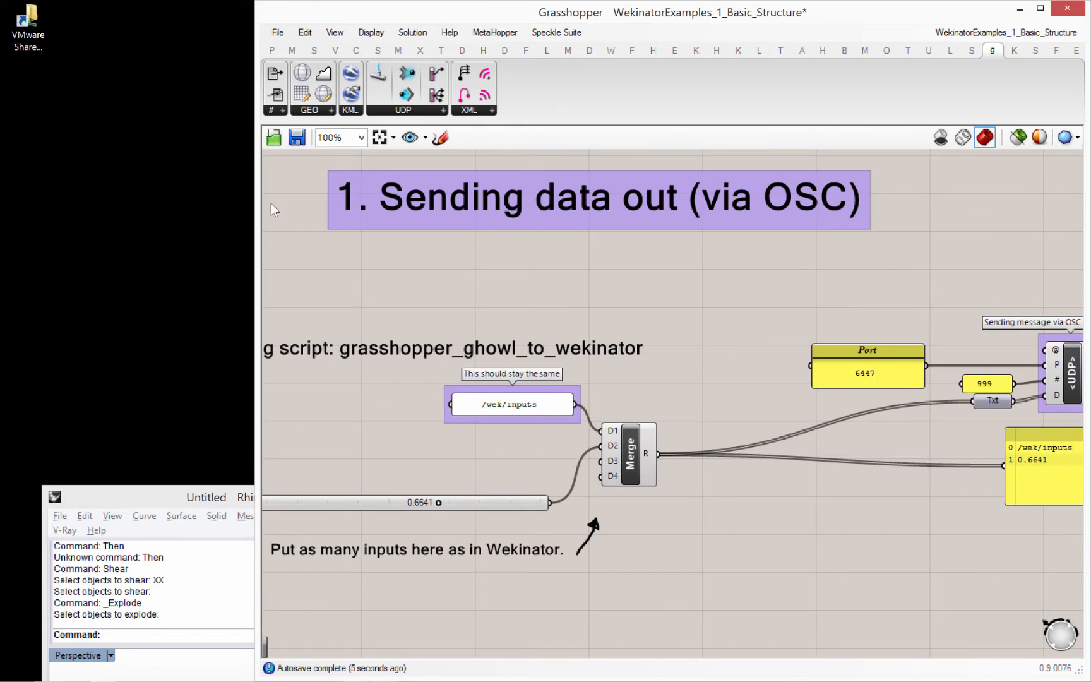
left_click_drag(540, 405, 540, 415)
right_click_drag(725, 418, 661, 418)
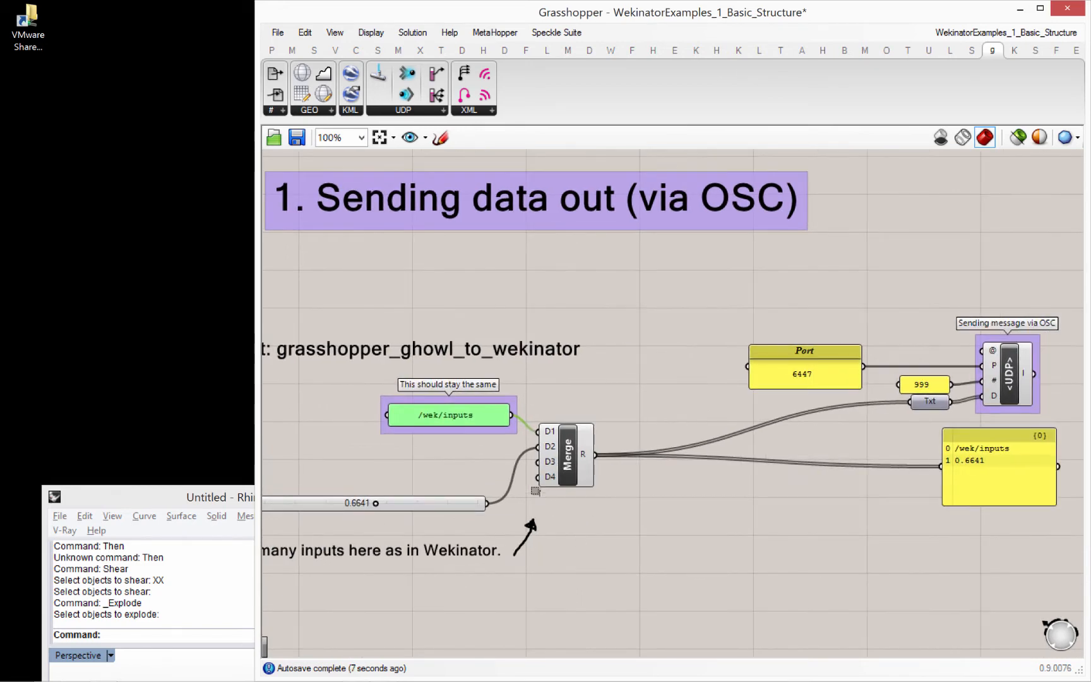
left_click_drag(527, 478, 579, 538)
left_click(680, 506)
- Move the panel that displays the Merge output lower and closer to the Merge component
left_click(1016, 435)
left_click_drag(901, 483, 874, 480)
scroll(873, 478, "up", 1)
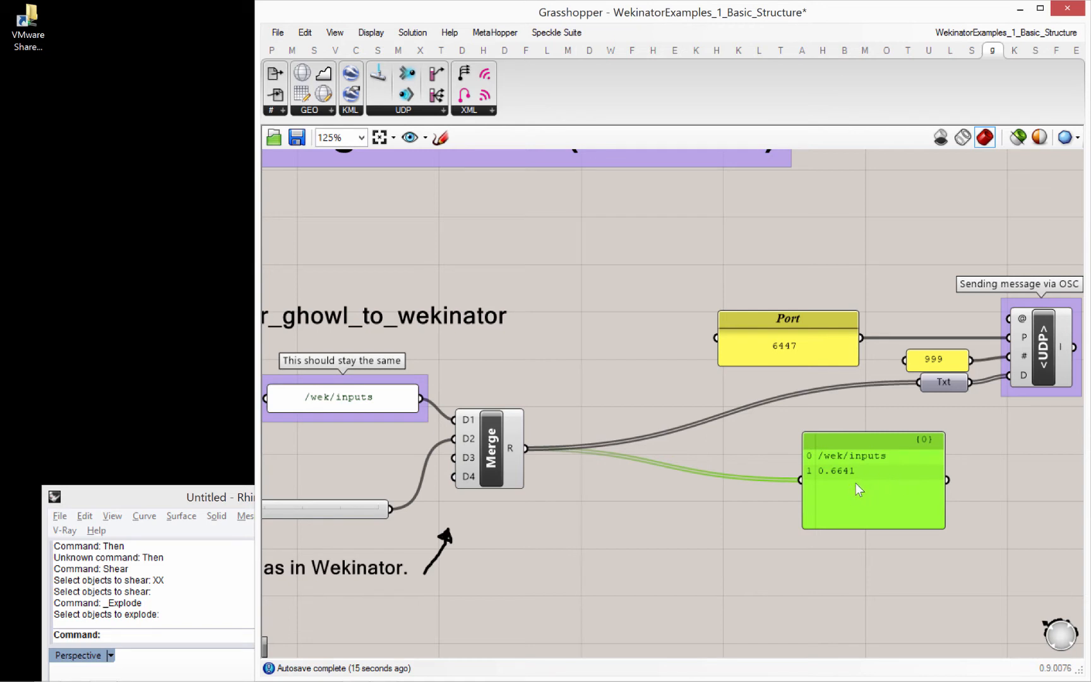
left_click_drag(809, 509, 848, 496)
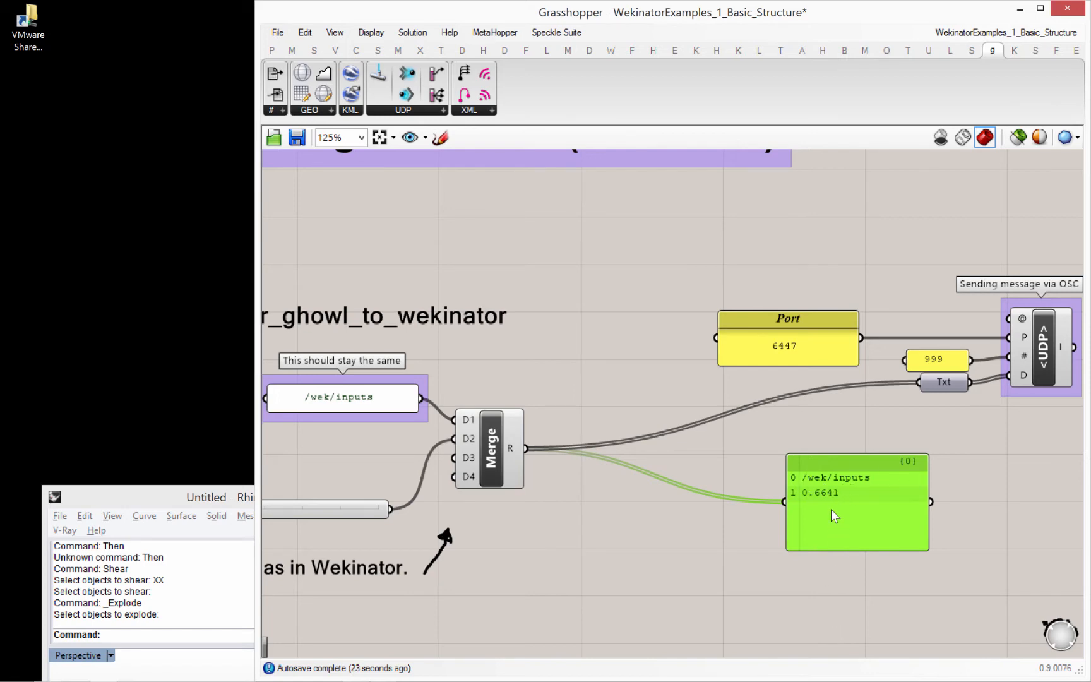
- Nudge the UDP sender component slightly down and closer to the 999 and Txt inputs
right_click_drag(1006, 422, 801, 457)
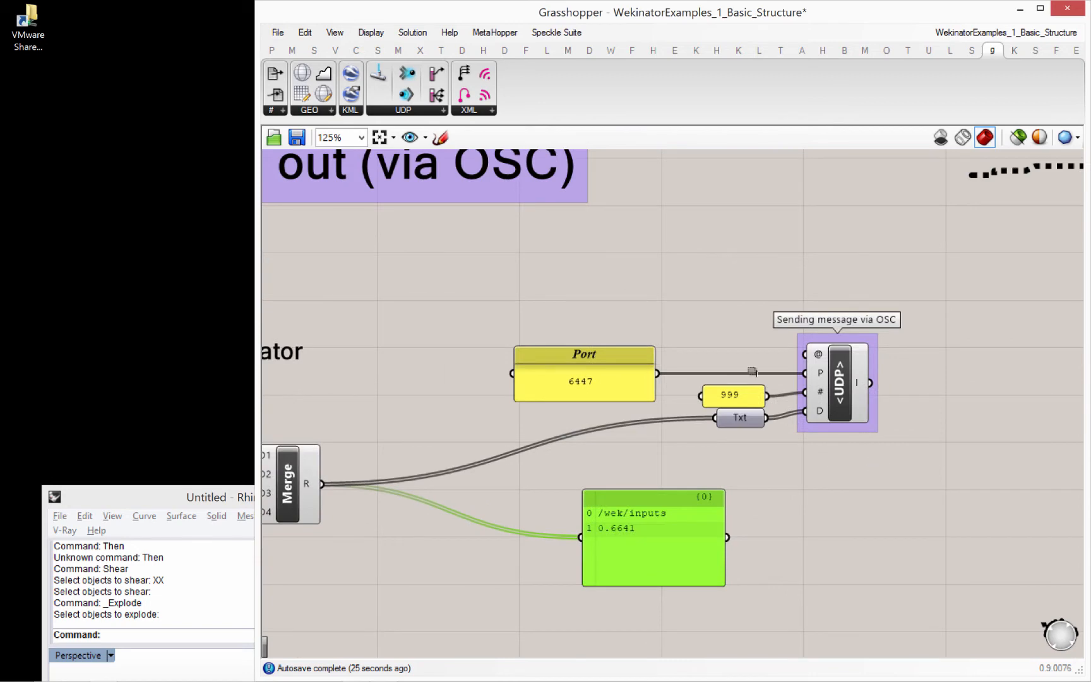
left_click_drag(882, 458, 614, 303)
left_click(814, 274)
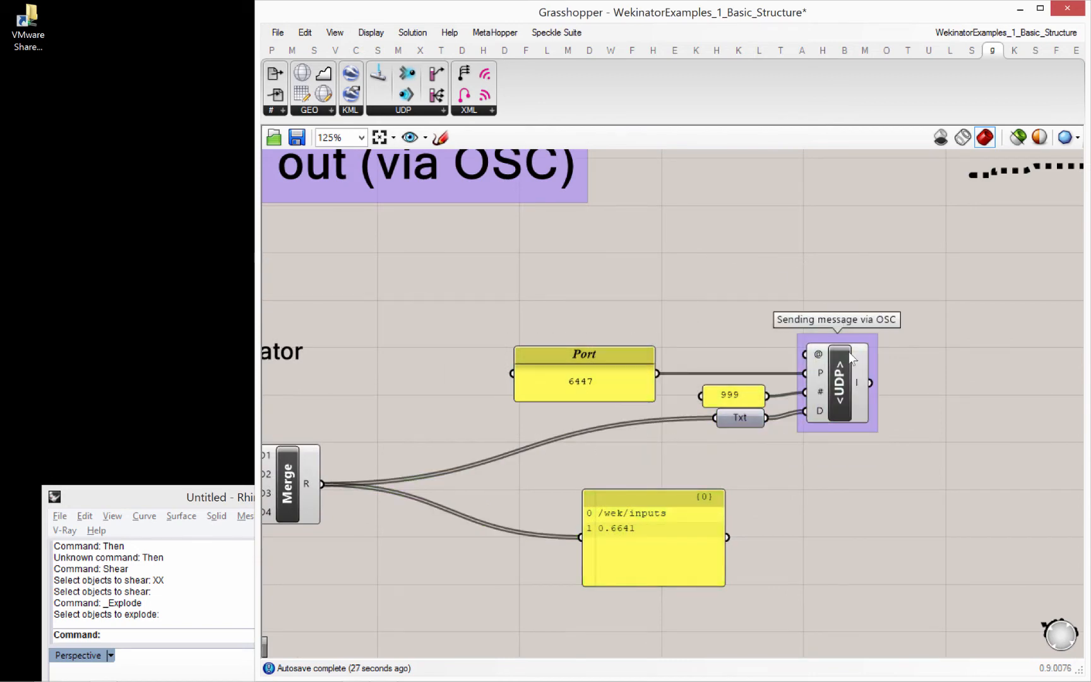
left_click_drag(845, 382, 840, 387)
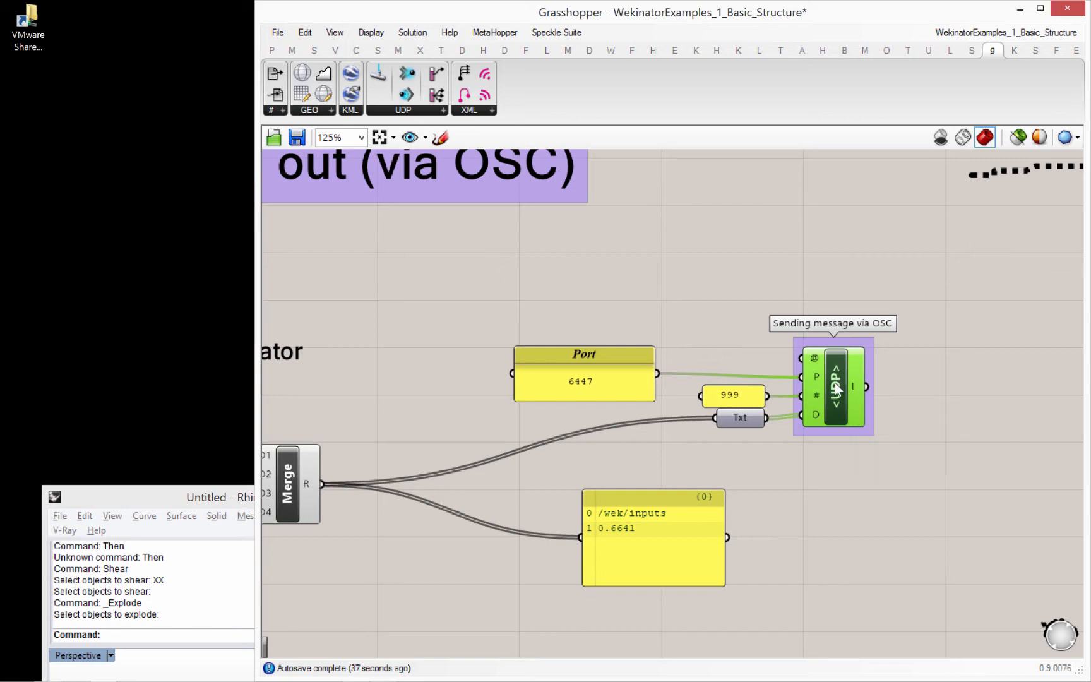
left_click_drag(842, 366, 845, 366)
left_click(850, 285)
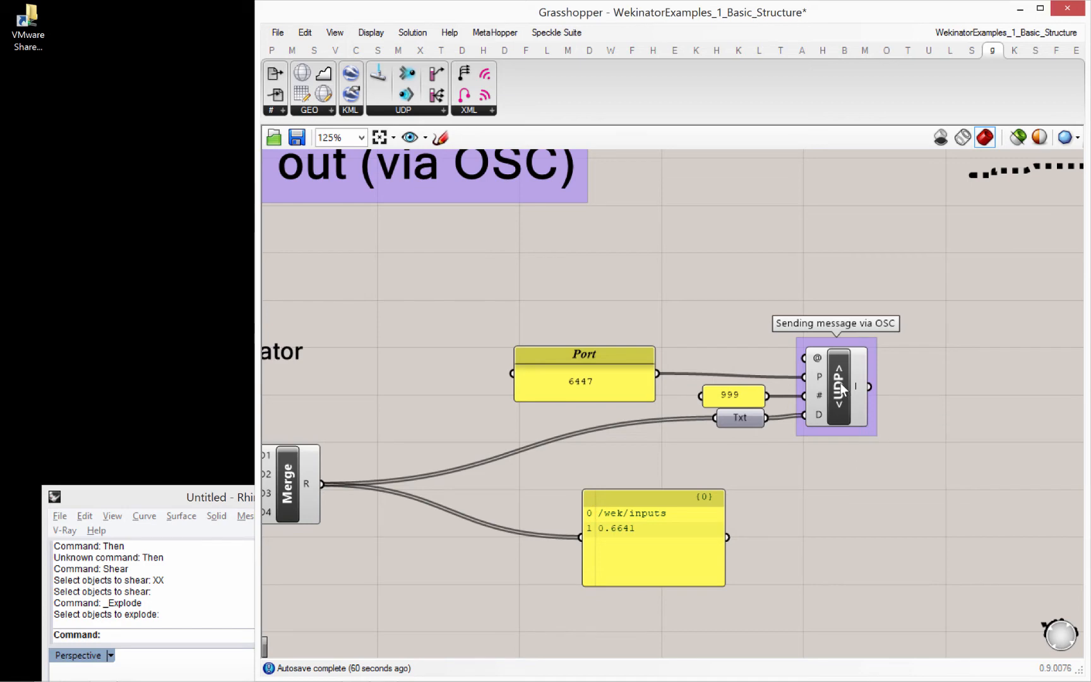
left_click_drag(840, 383, 834, 383)
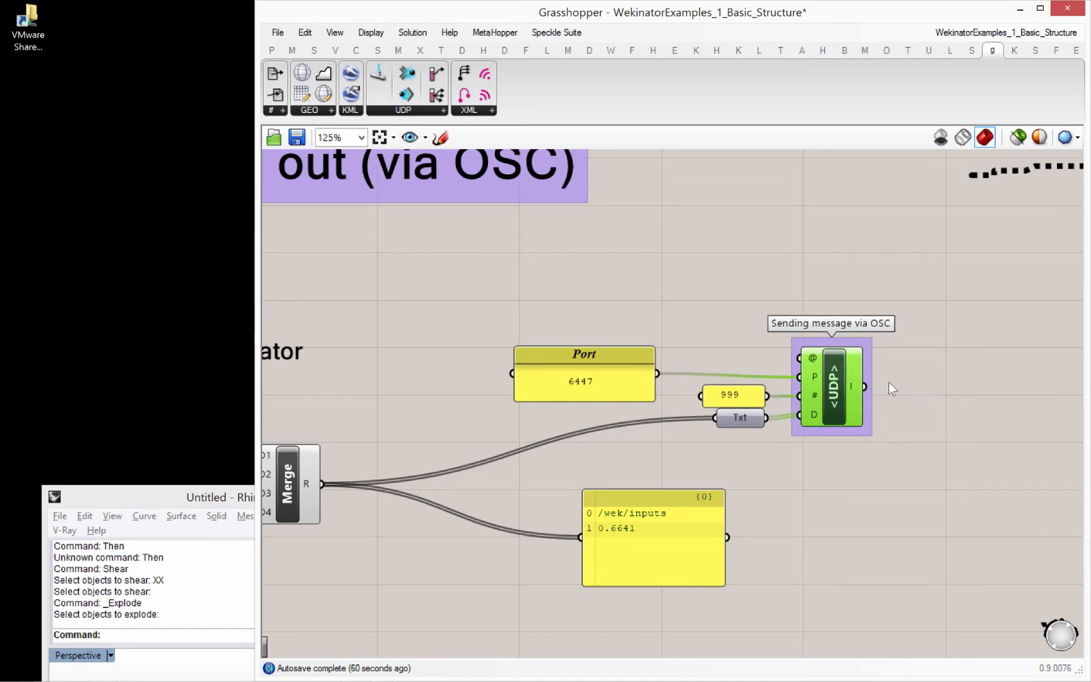
left_click(892, 479)
- Disable the UDP sender component and enable it again
right_click_drag(845, 427, 883, 449)
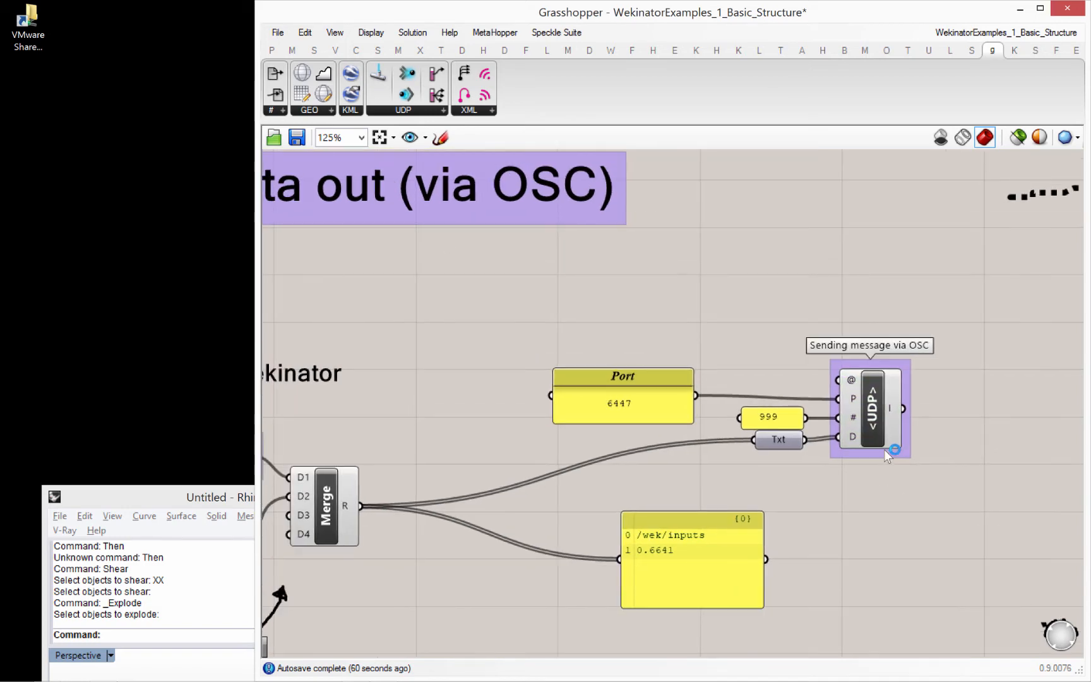
right_click_drag(448, 491, 478, 457)
right_click_drag(975, 441, 873, 459)
left_click_drag(916, 470, 777, 342)
middle_click(799, 374)
left_click(862, 379)
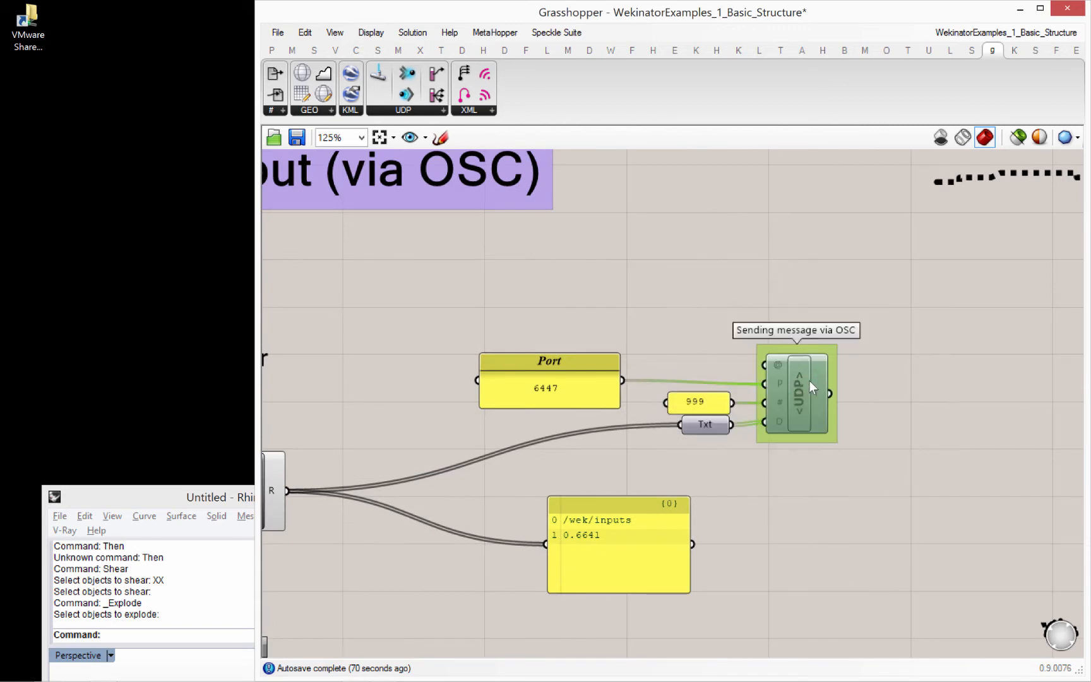
middle_click(808, 380)
left_click(850, 380)
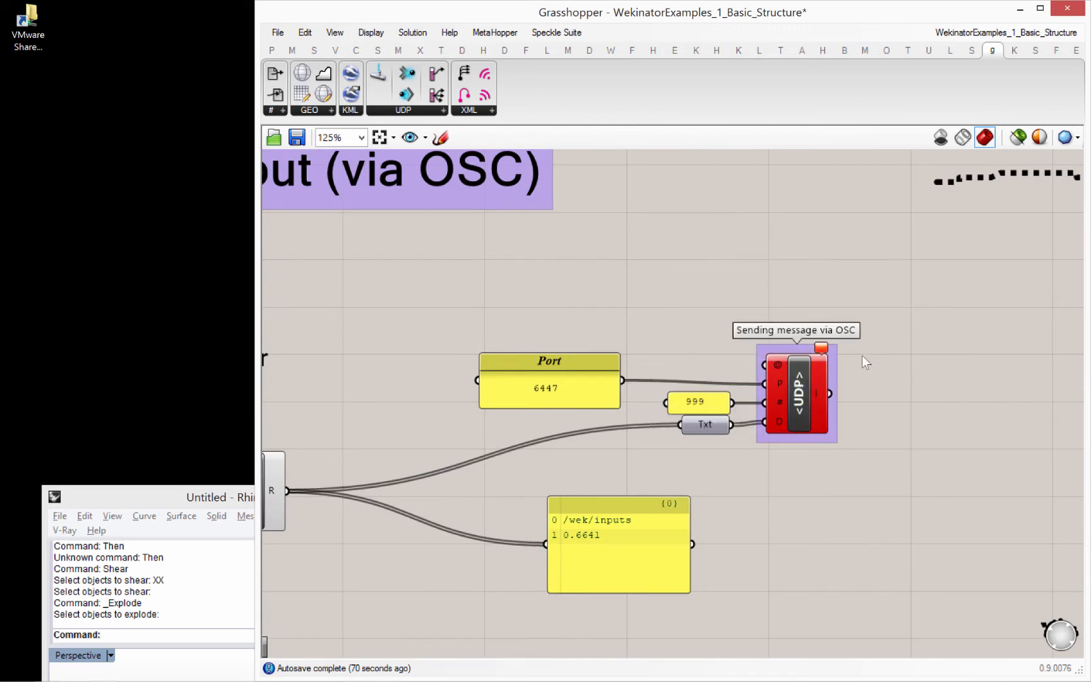
- Display the full error message of the UDP sender component
right_click_drag(814, 372, 783, 397)
scroll(783, 391, "up", 5)
mouse_move(826, 357)
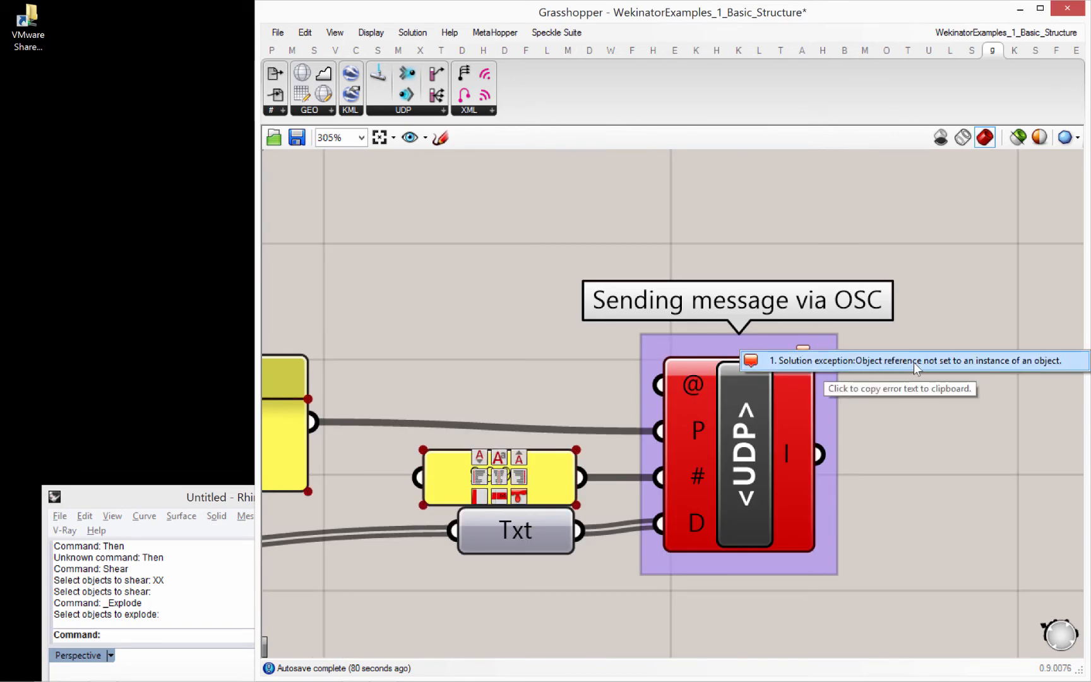
- Delete the UDP sender component together with its "Sending message via OSC" group and dismiss the Dispose error dialog
right_click_drag(950, 474, 903, 455)
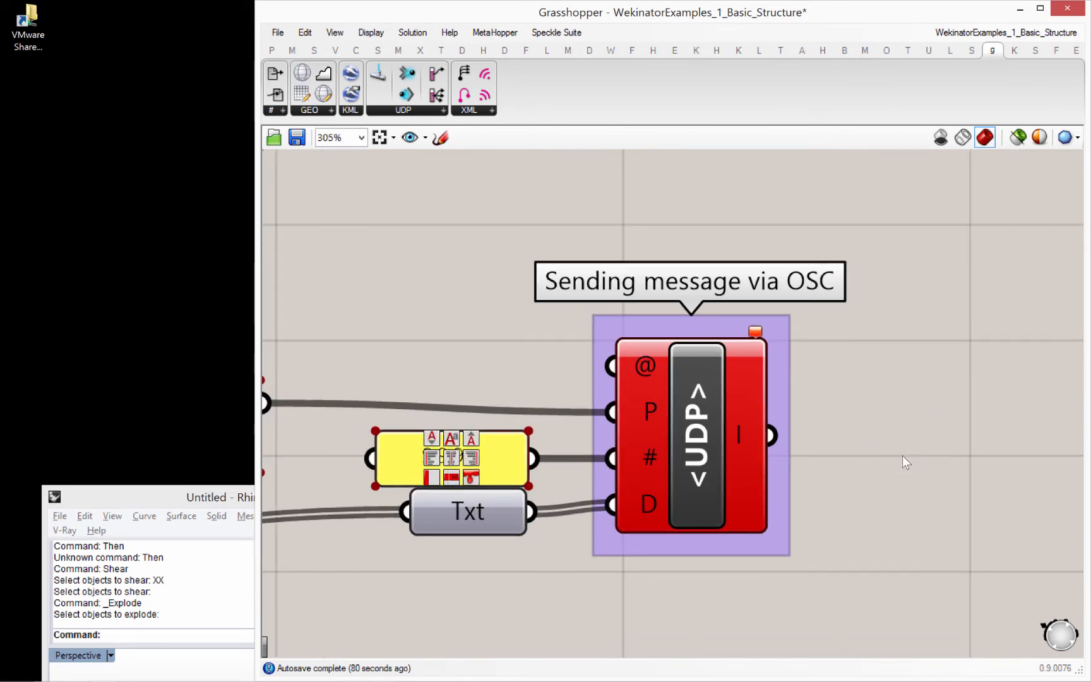
scroll(902, 455, "down", 3)
left_click_drag(908, 531, 747, 379)
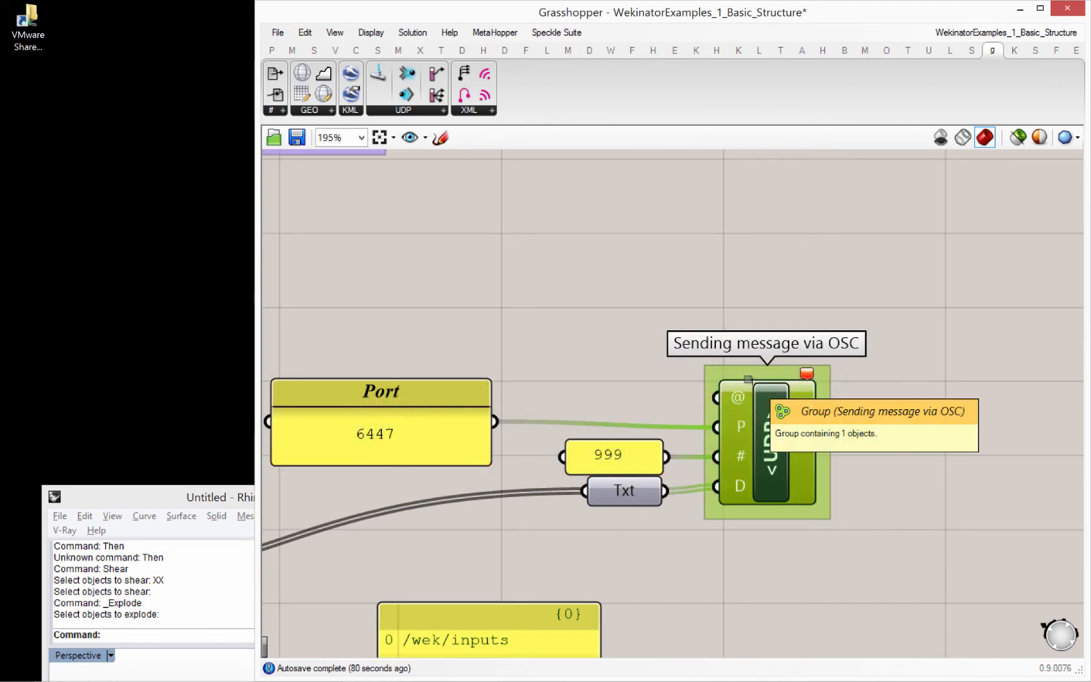
key("Delete")
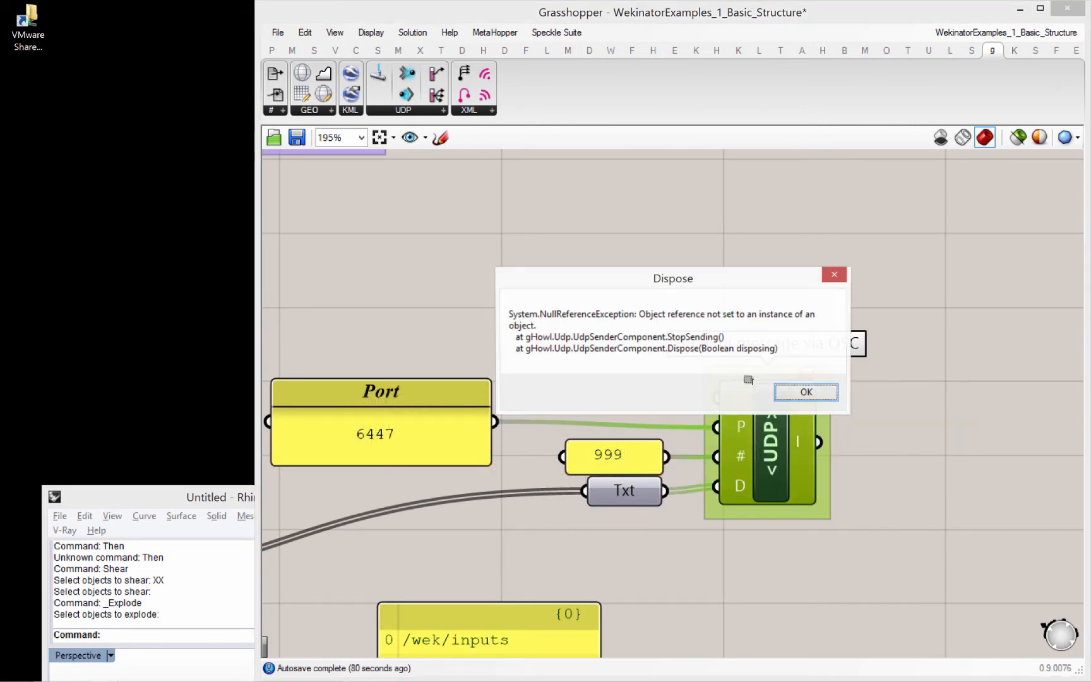
left_click(800, 389)
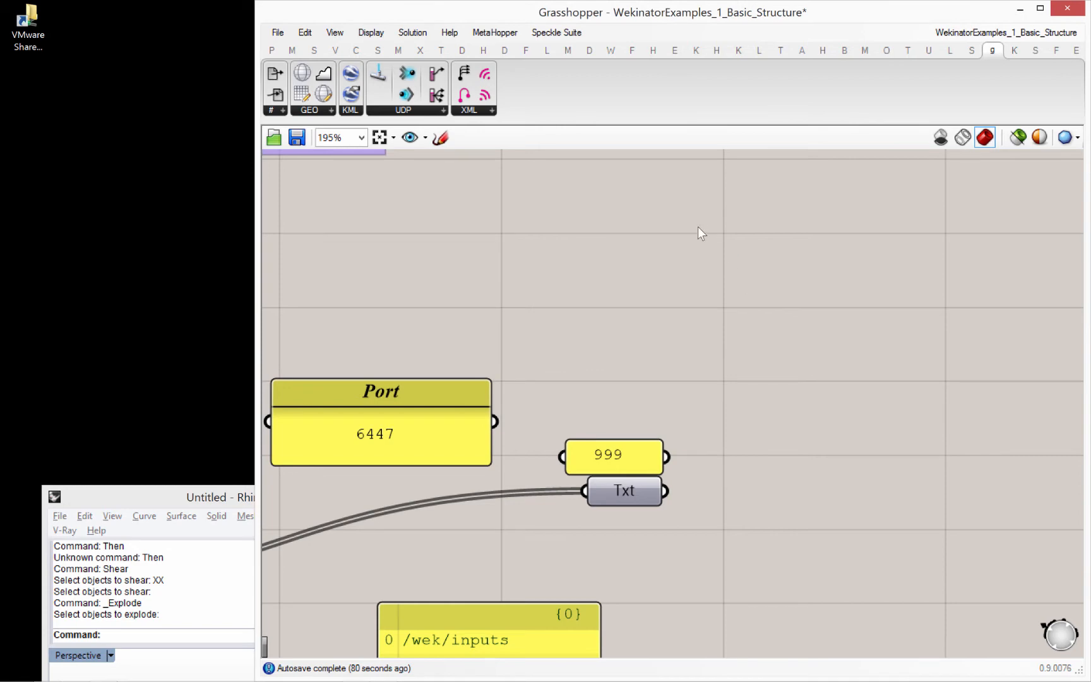
- Undo the deletion of the UDP sender component and its group, and deselect everything
left_click(306, 33)
left_click(333, 50)
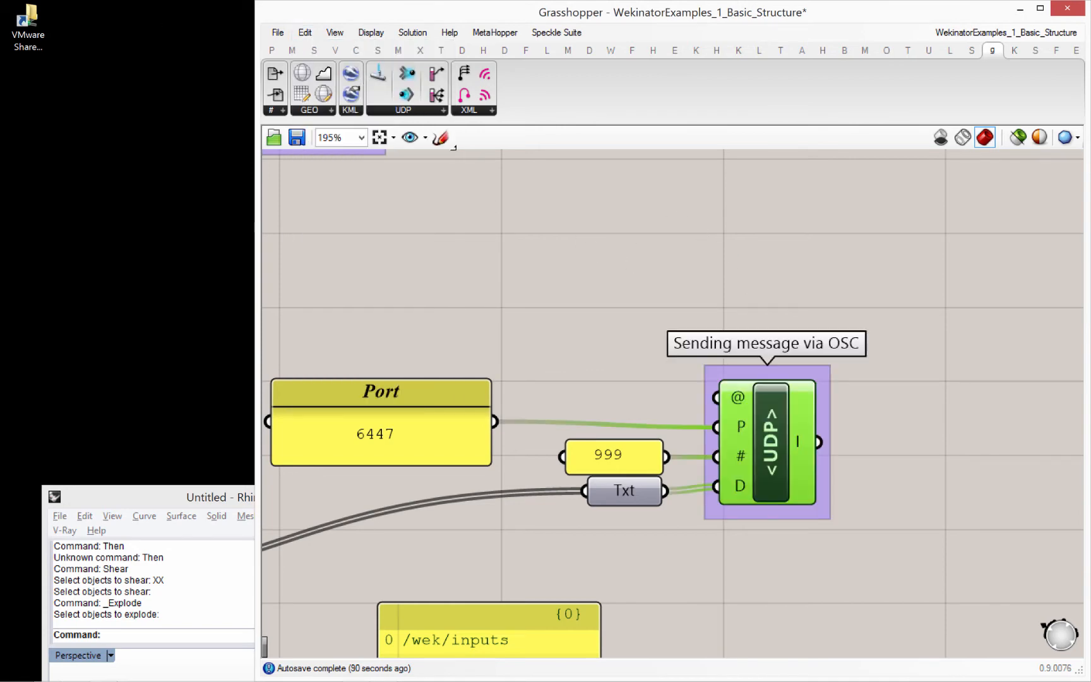
left_click(792, 318)
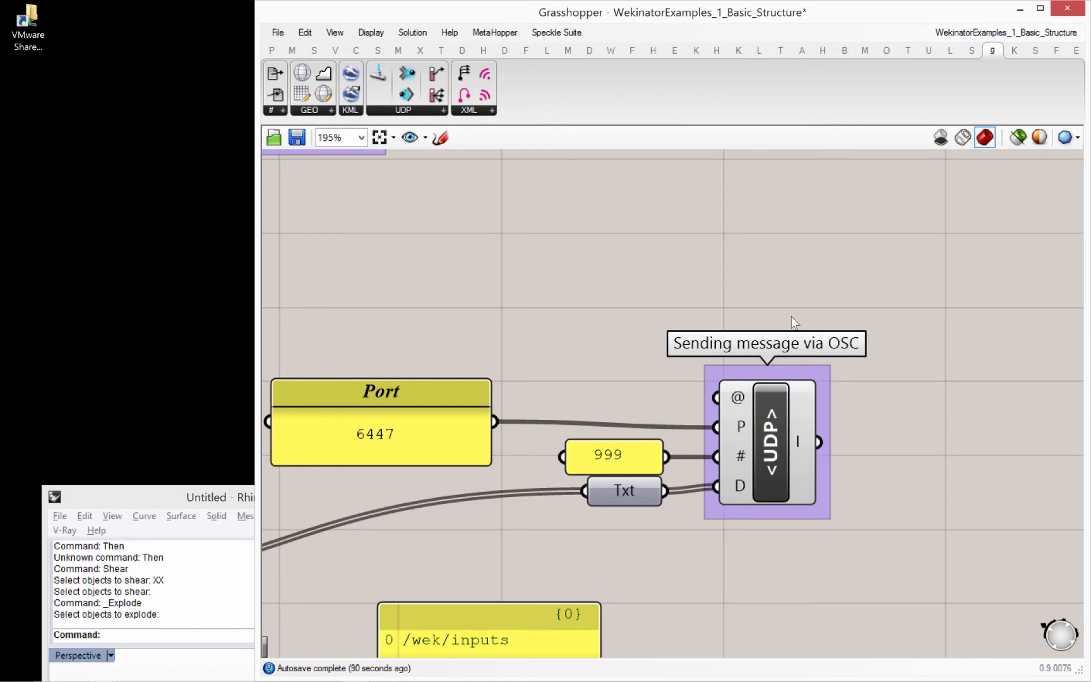
double_click(945, 434)
- Examine the section 2 note about the Grasshopper_Ghowl_To_Wekinator Processing script
scroll(710, 495, "down", 4)
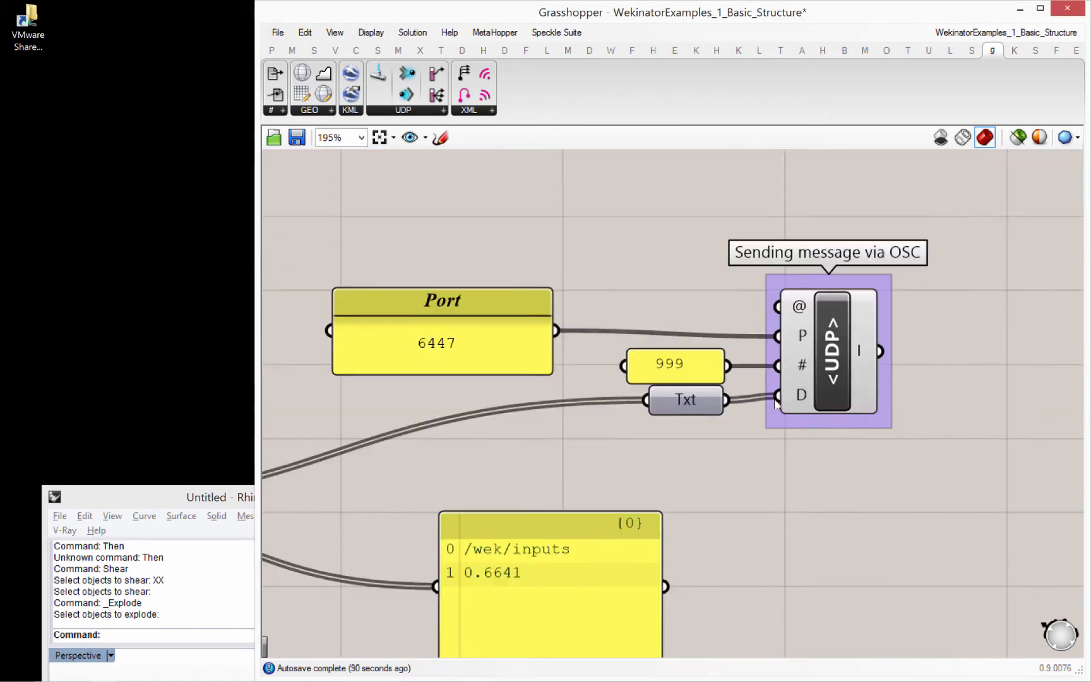
right_click_drag(558, 410, 423, 418)
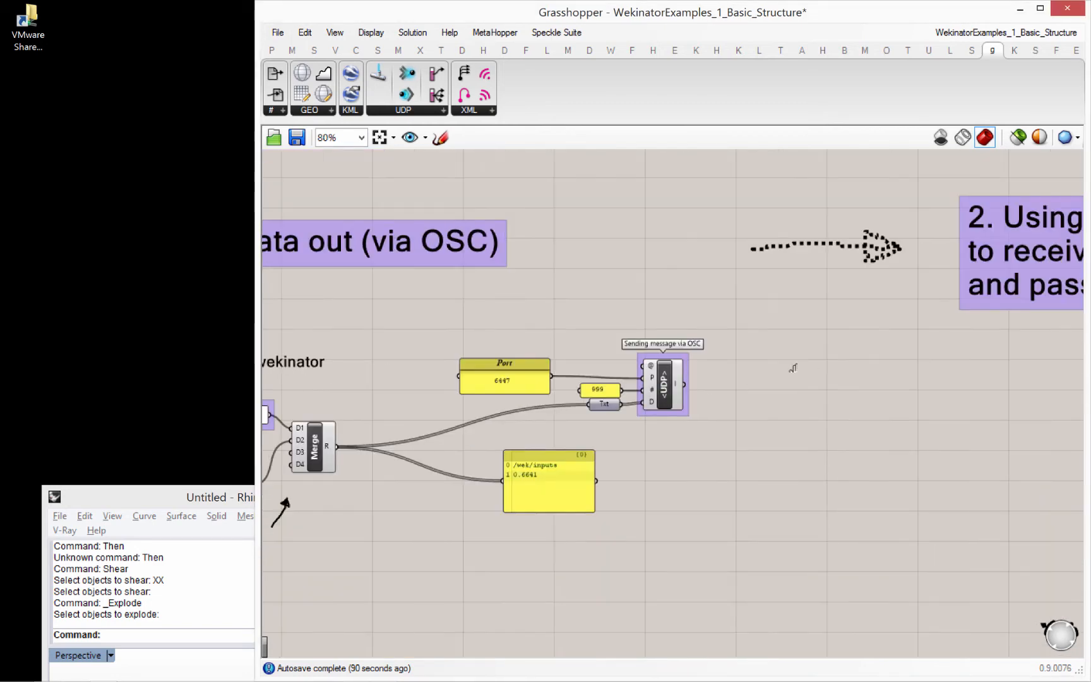
right_click_drag(794, 370, 514, 402)
right_click_drag(758, 389, 486, 425)
scroll(811, 363, "down", 3)
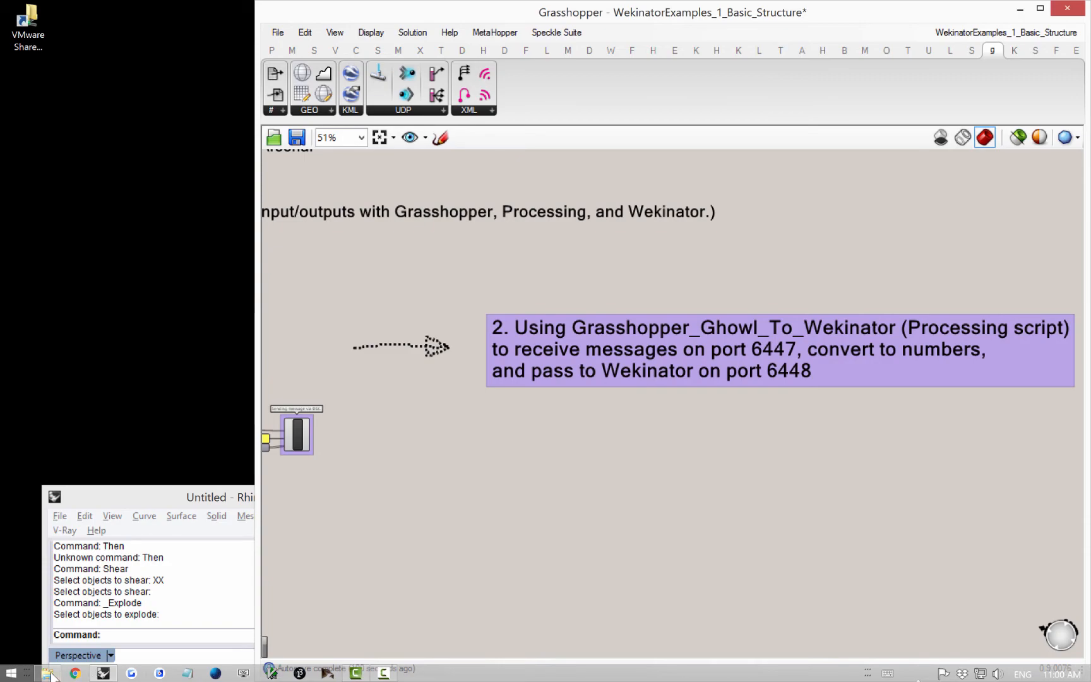
- In File Explorer, run grasshopper_ghowl_to_wekinator.exe from the script's application.windows64 folder and move its window aside
left_click(89, 637)
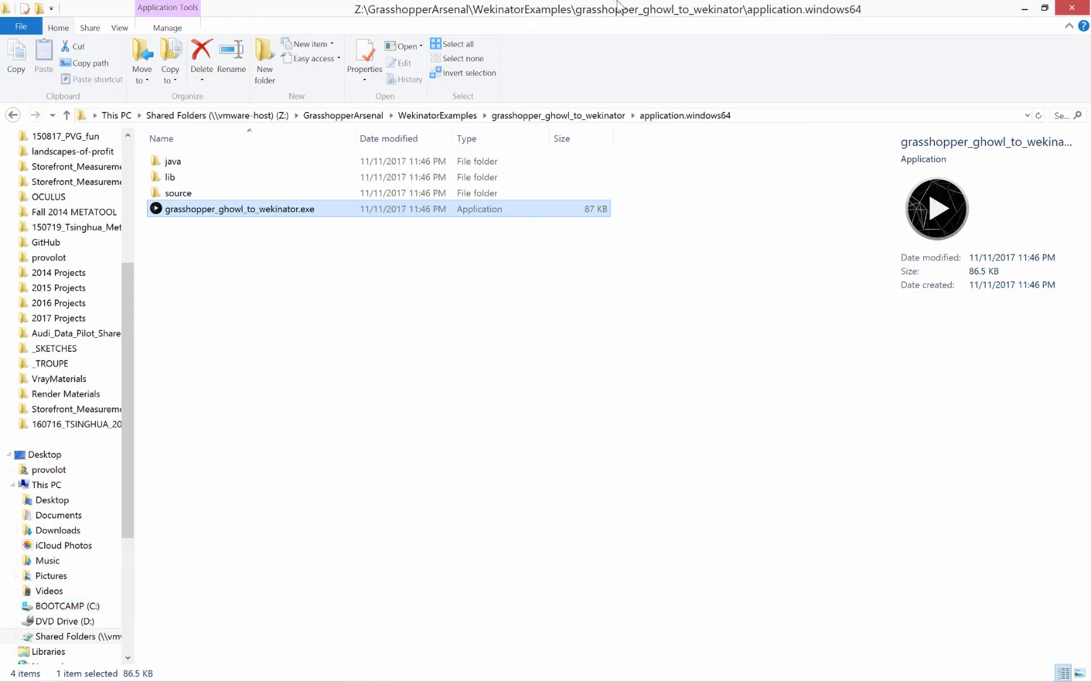
left_click(428, 119)
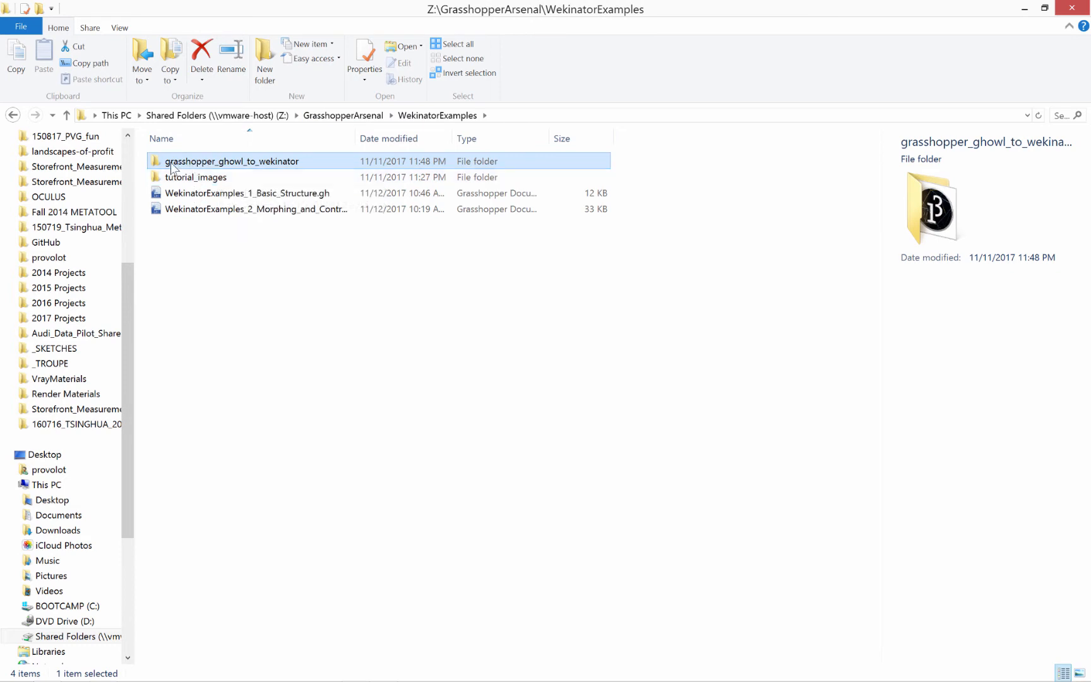
double_click(248, 166)
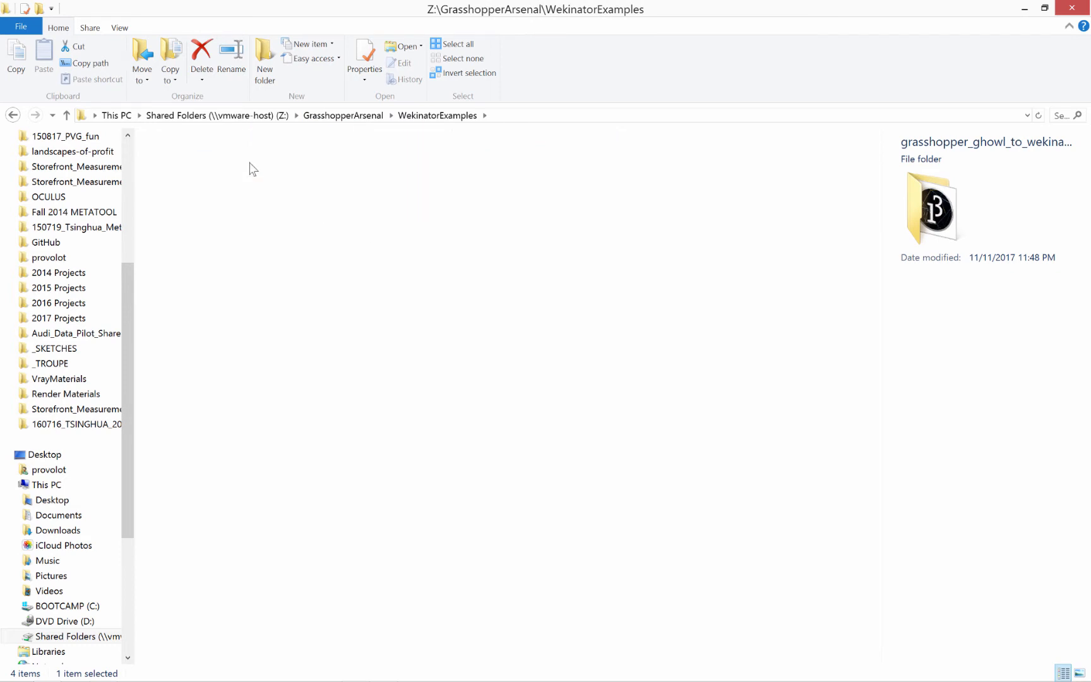
left_click(228, 180)
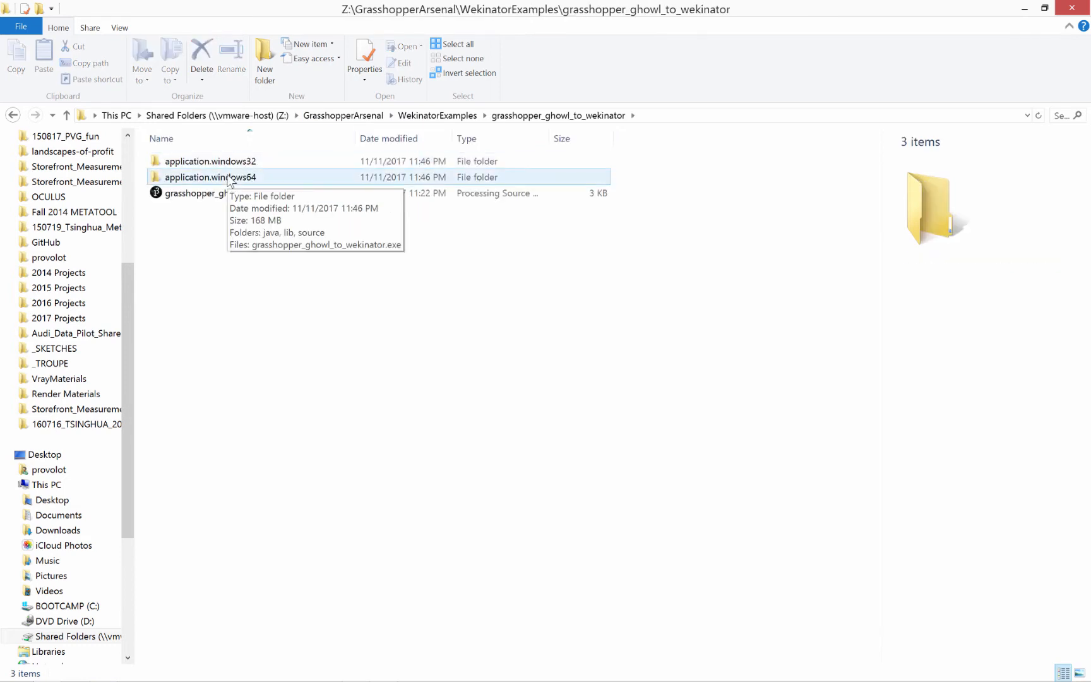
double_click(228, 179)
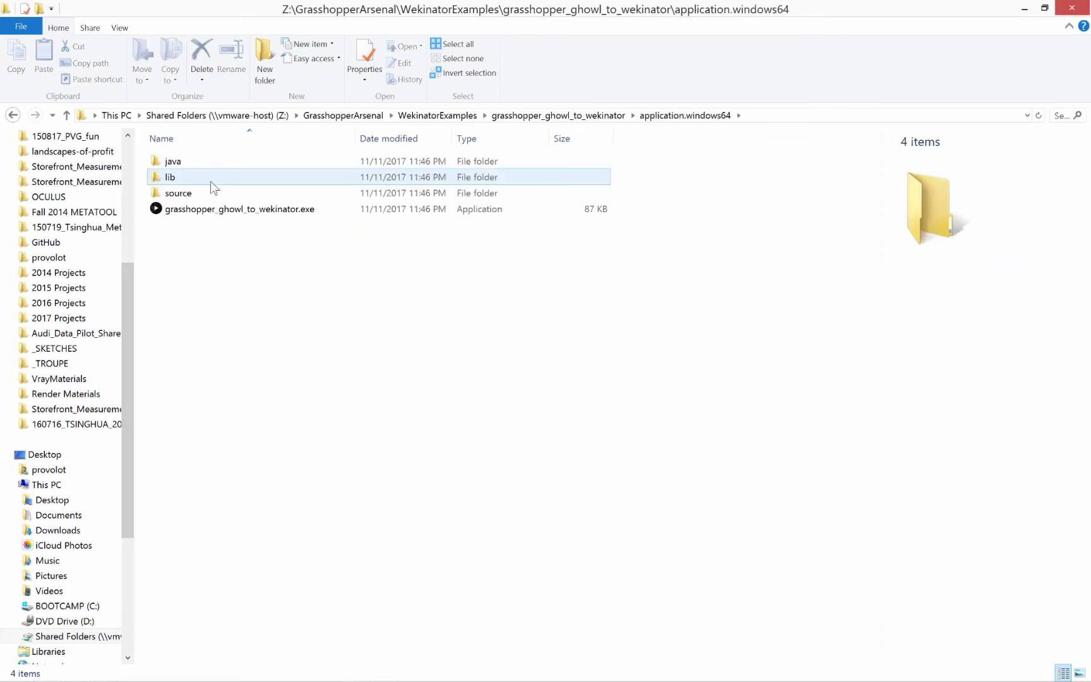
left_click(185, 212)
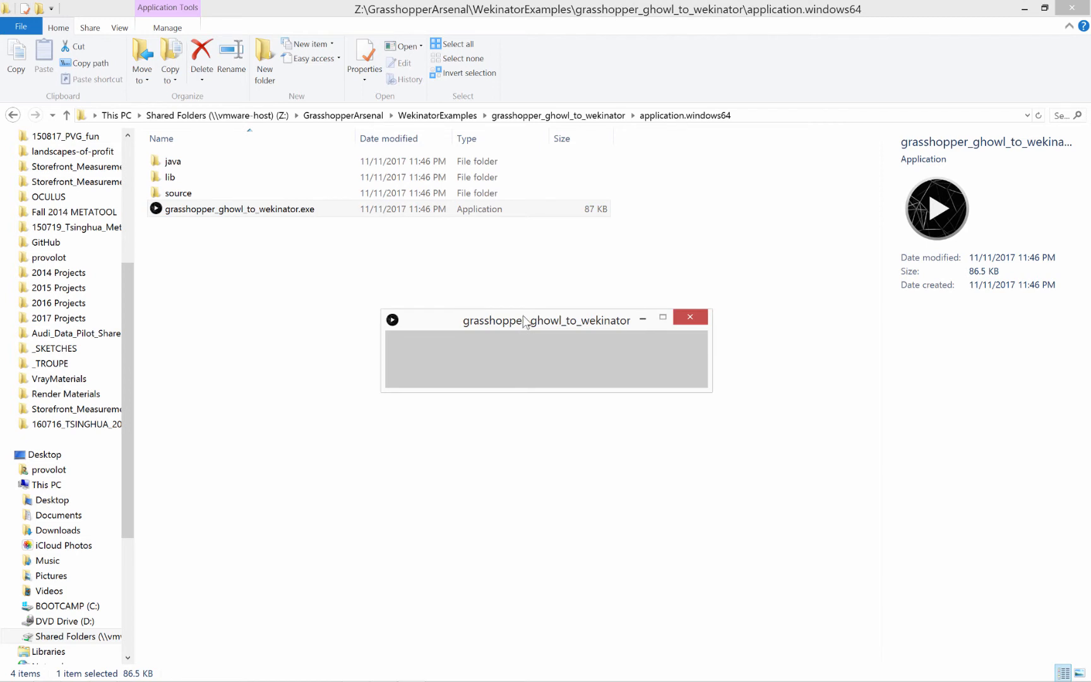
left_click_drag(409, 335, 98, 393)
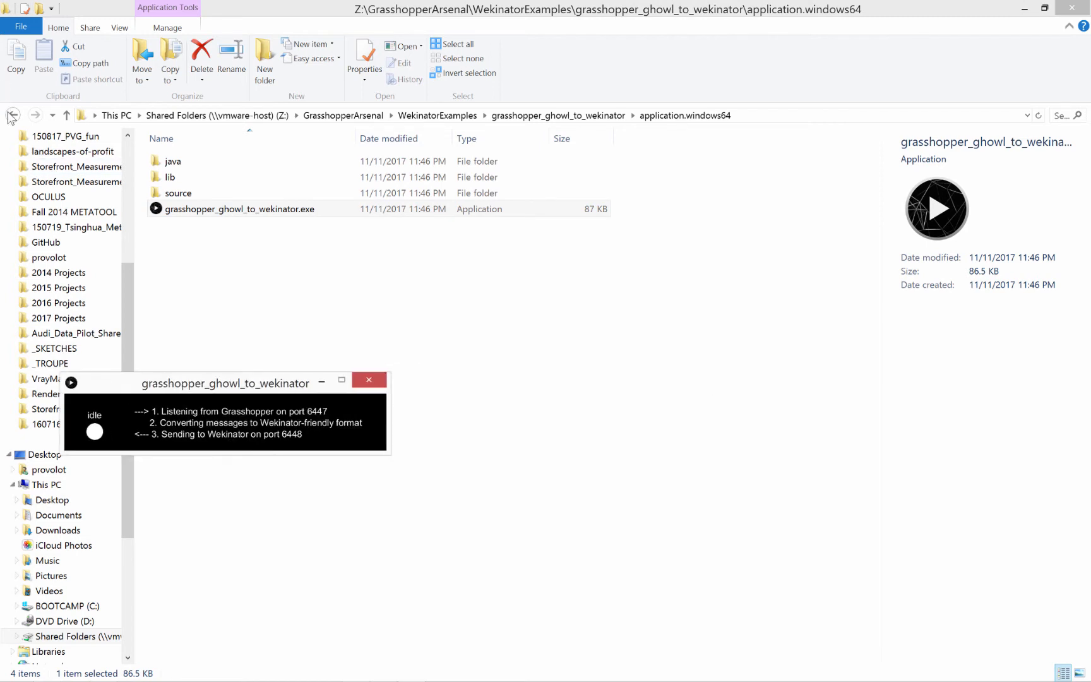
- Return to the grasshopper_ghowl_to_wekinator folder and point out the application.windows32 folder and the grasshopper_ghowl_to_wekinator.pde source file
left_click(13, 116)
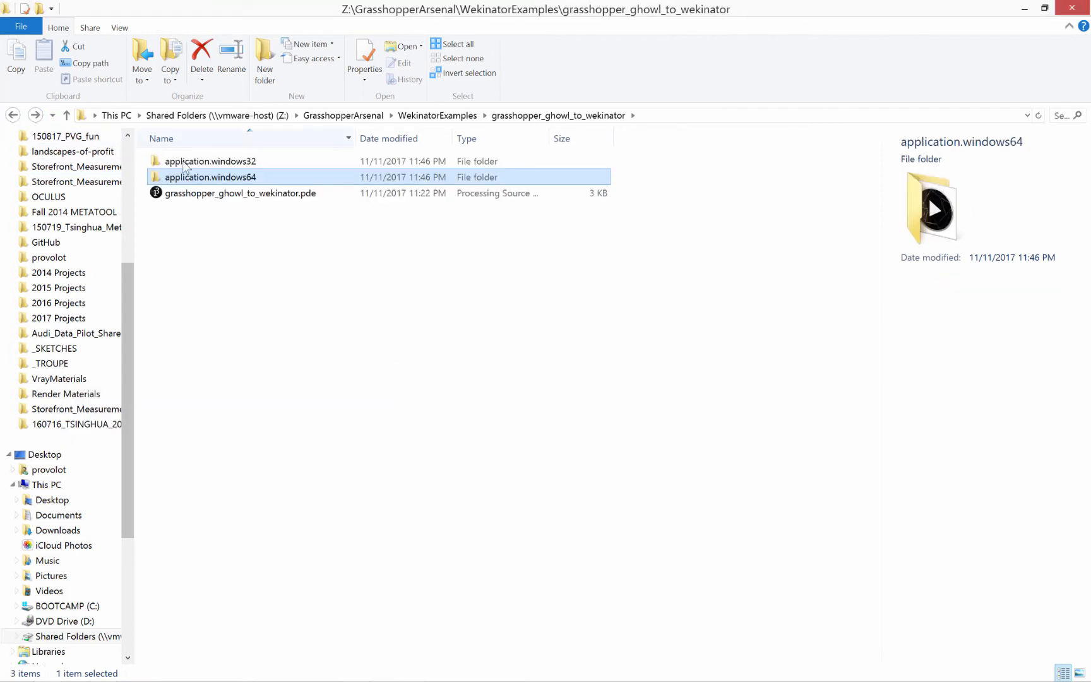
left_click(199, 165)
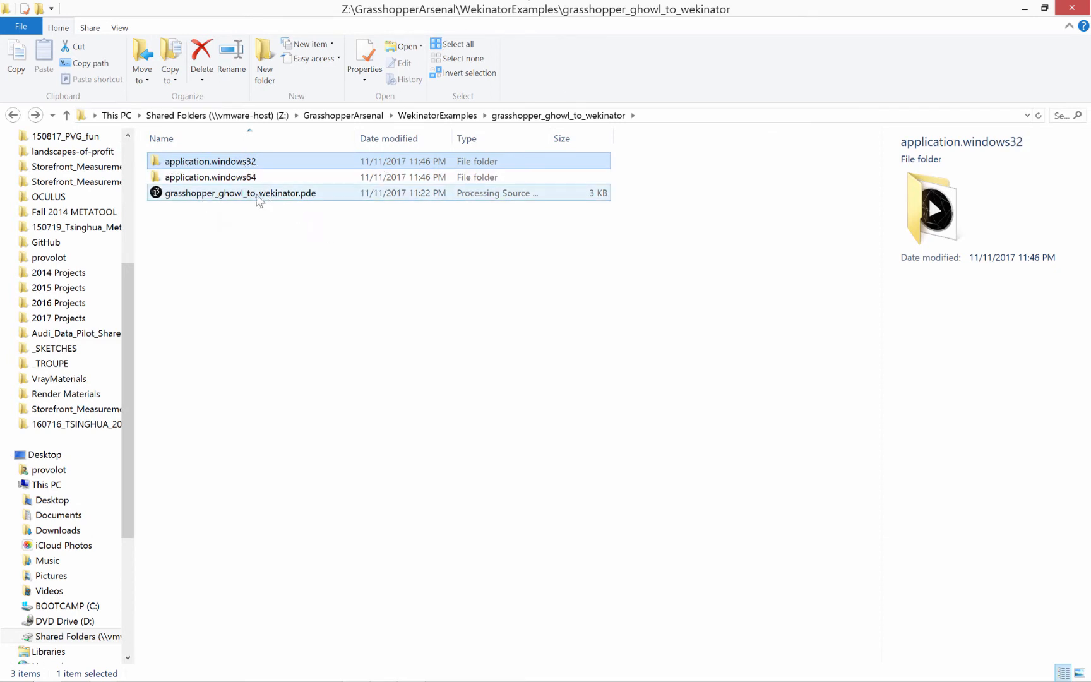
left_click(232, 195)
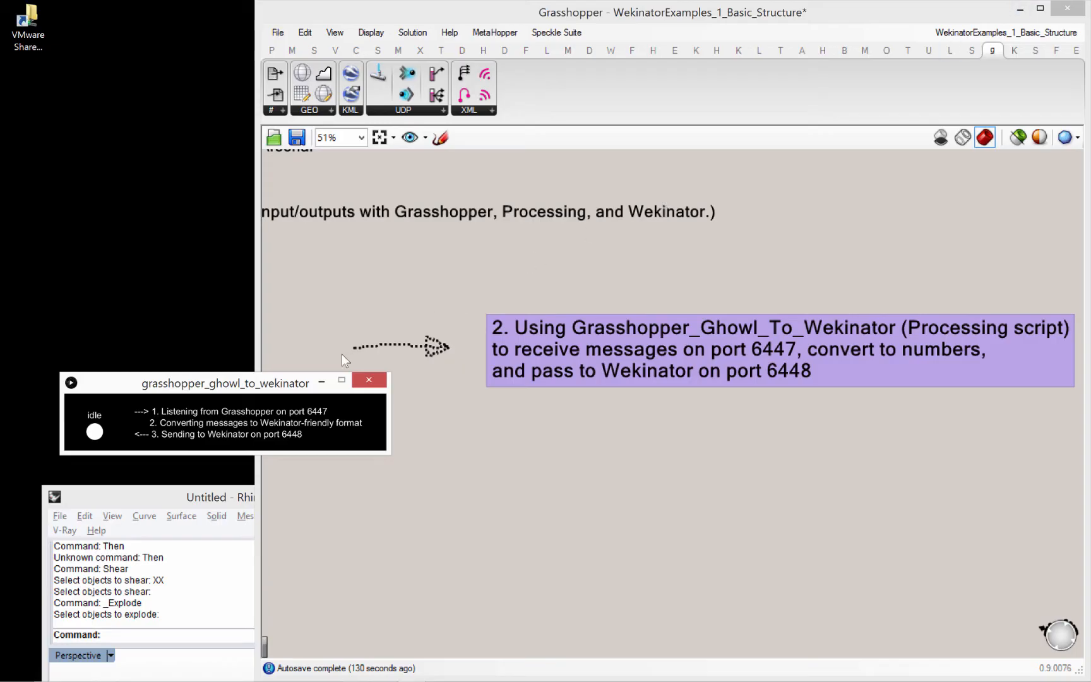
- Arrange the script window and a narrowed Grasshopper window side by side, with section 1 of the definition in view
mouse_move(288, 386)
left_mouse_down()
mouse_move(301, 246)
mouse_move(272, 165)
left_mouse_up()
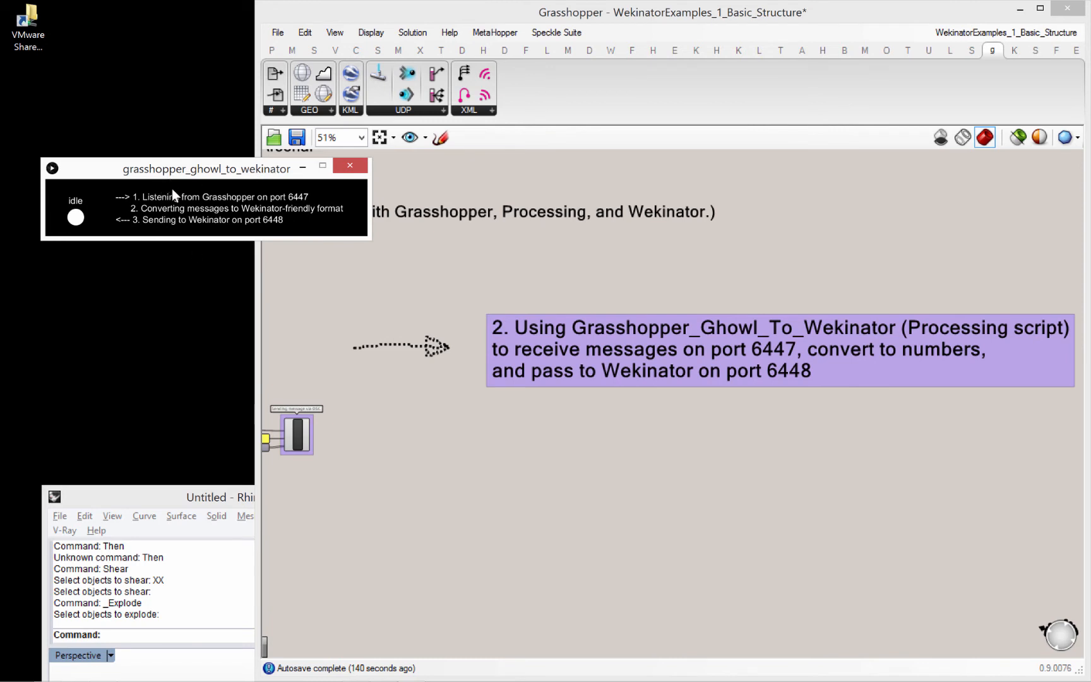
mouse_move(174, 169)
left_mouse_down()
mouse_move(178, 246)
mouse_move(234, 224)
mouse_move(231, 237)
left_mouse_up()
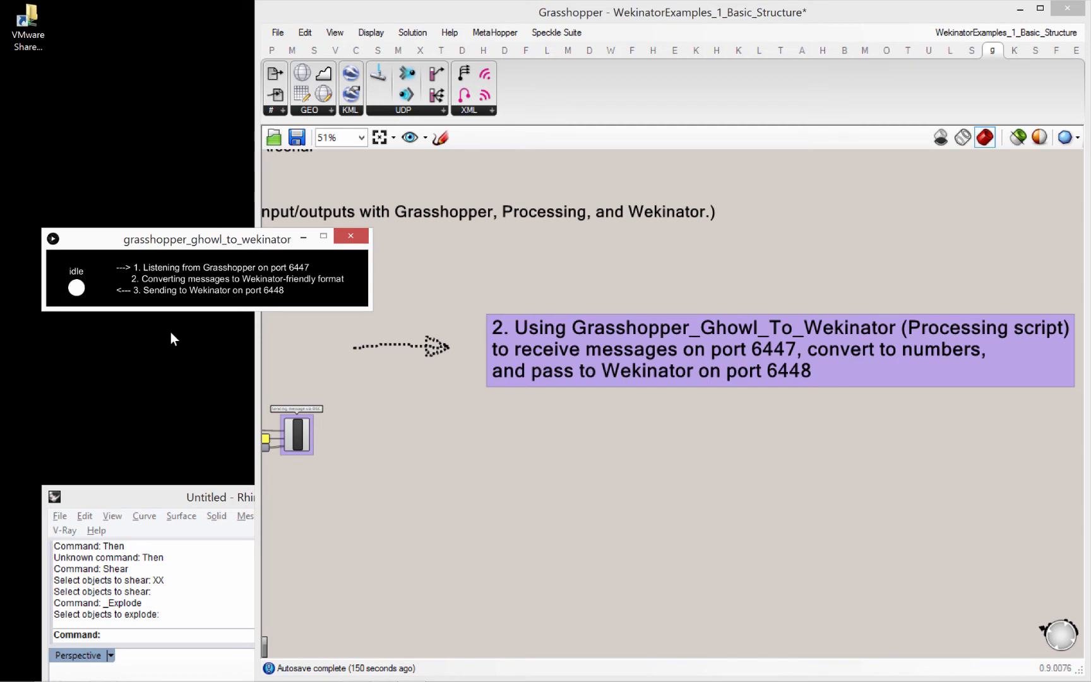
right_click_drag(596, 412, 810, 417)
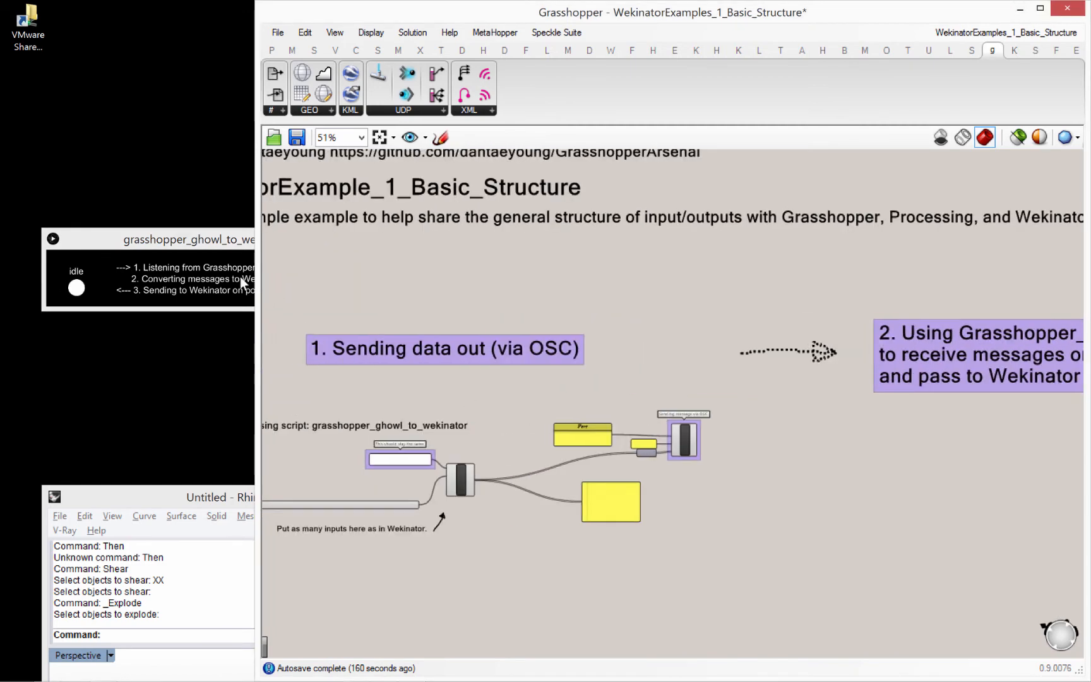
left_click_drag(371, 343, 369, 341)
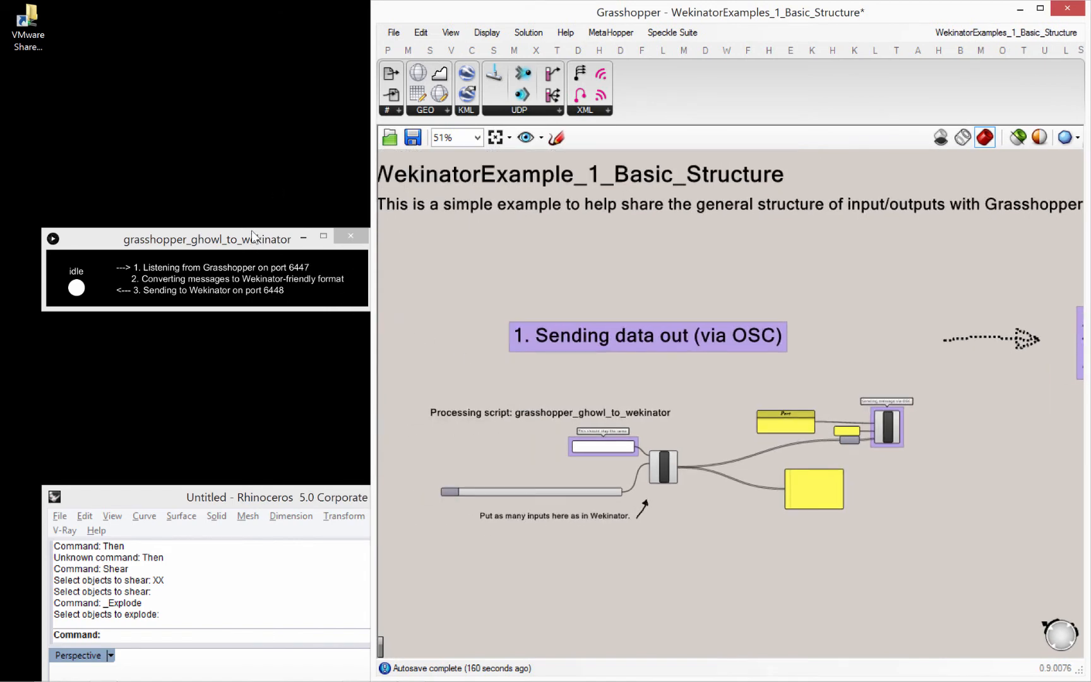
left_click_drag(251, 230, 246, 231)
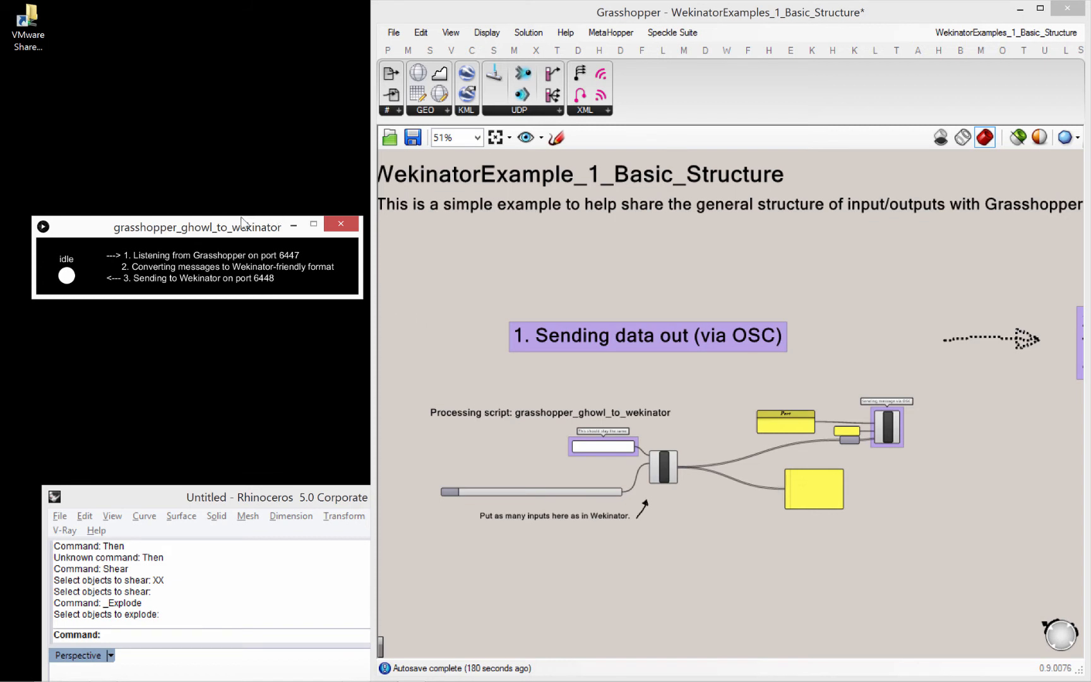
left_click_drag(236, 223, 235, 217)
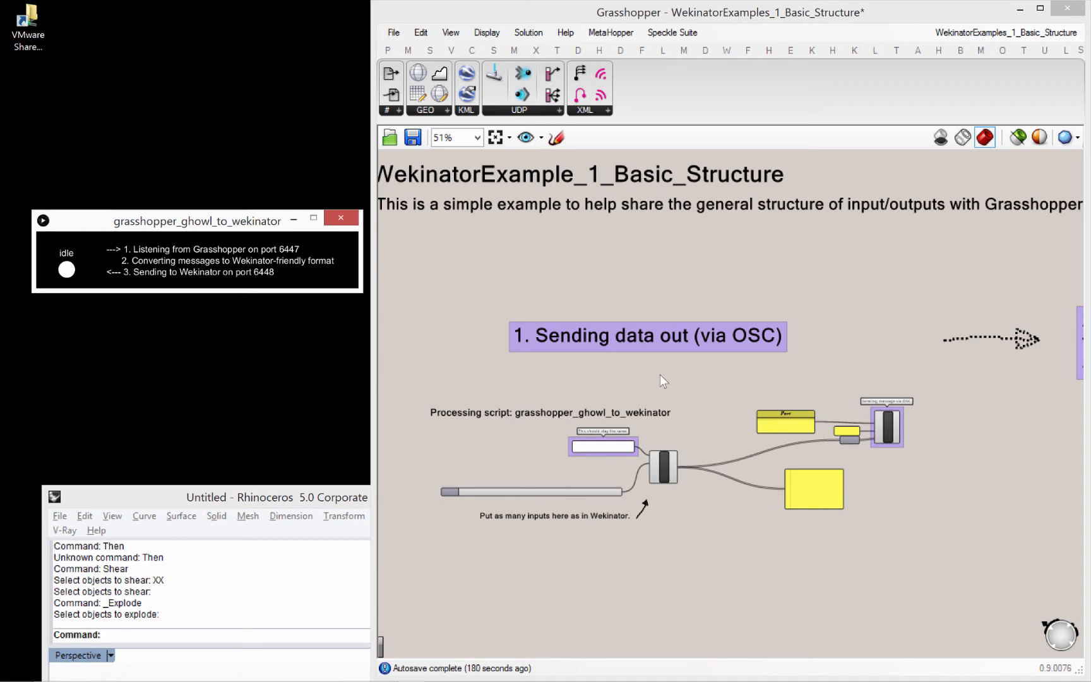
right_click_drag(585, 448, 614, 457)
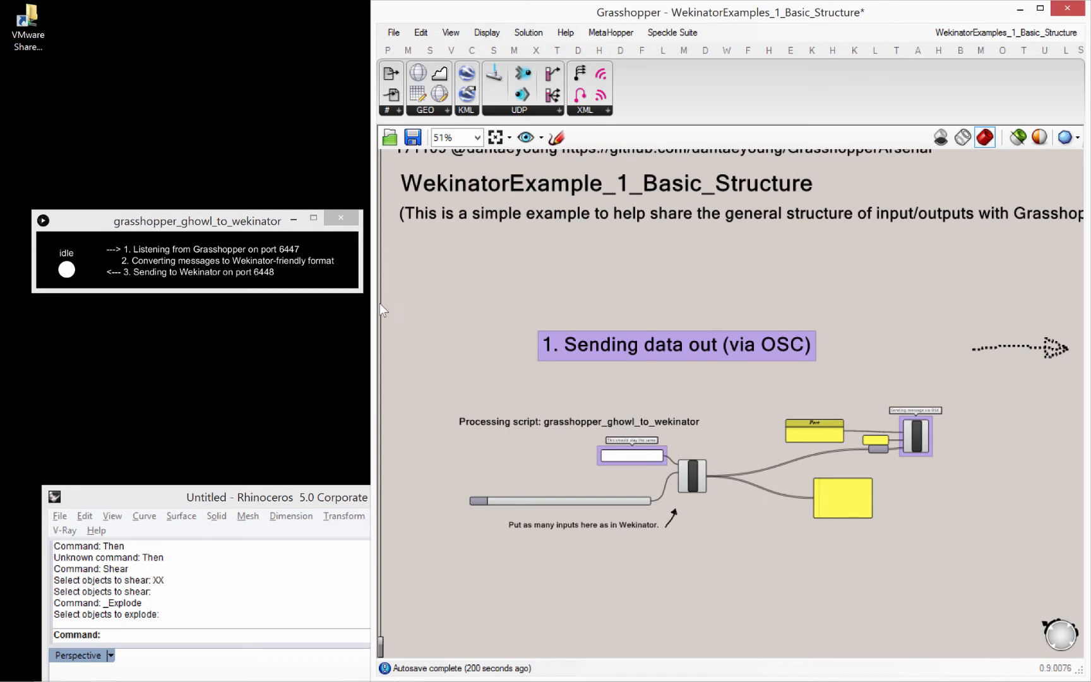
left_click_drag(372, 306, 371, 307)
- Move the script window a little higher and set the number slider feeding the Merge component to 0.5926
scroll(652, 463, "up", 3)
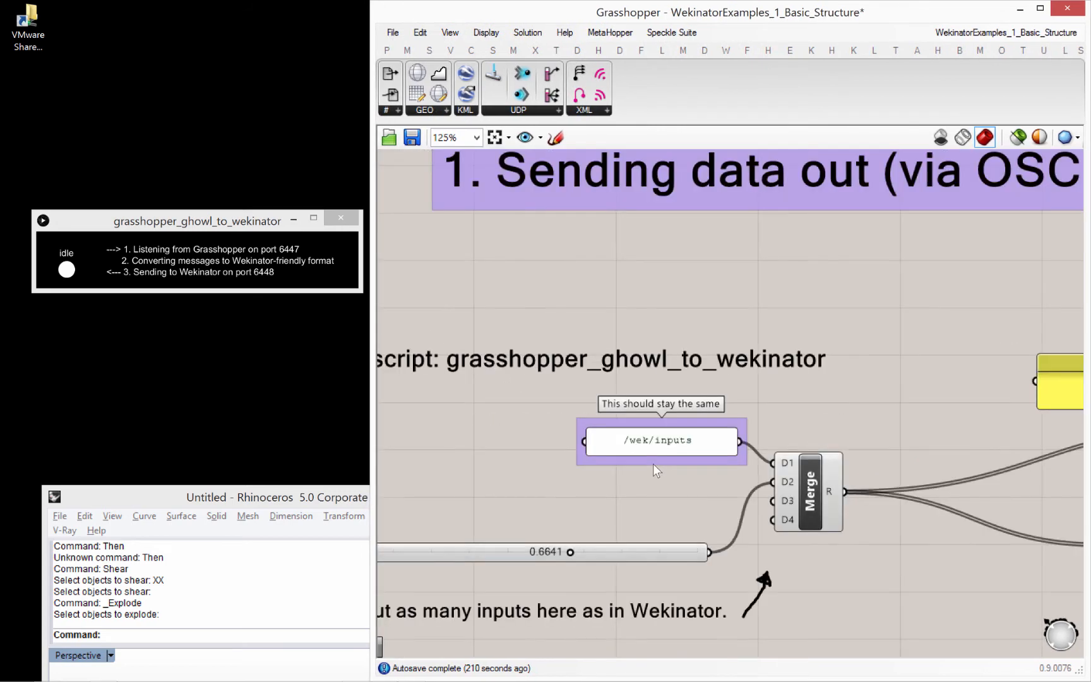
scroll(653, 463, "down", 3)
right_click_drag(629, 457, 604, 476)
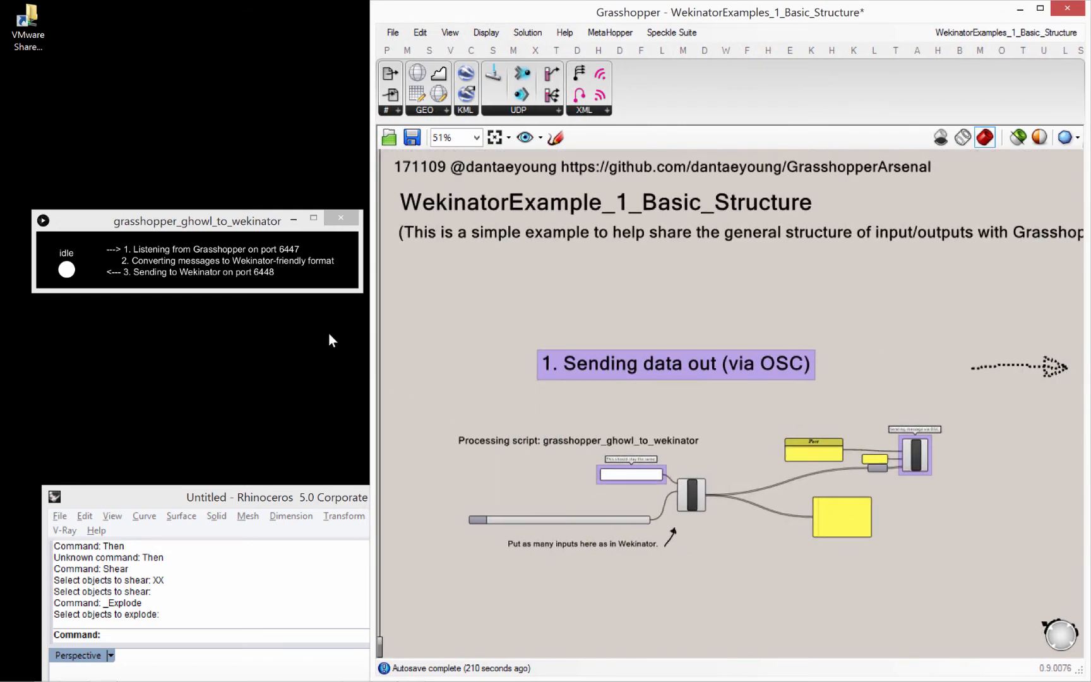
left_click_drag(246, 226, 245, 181)
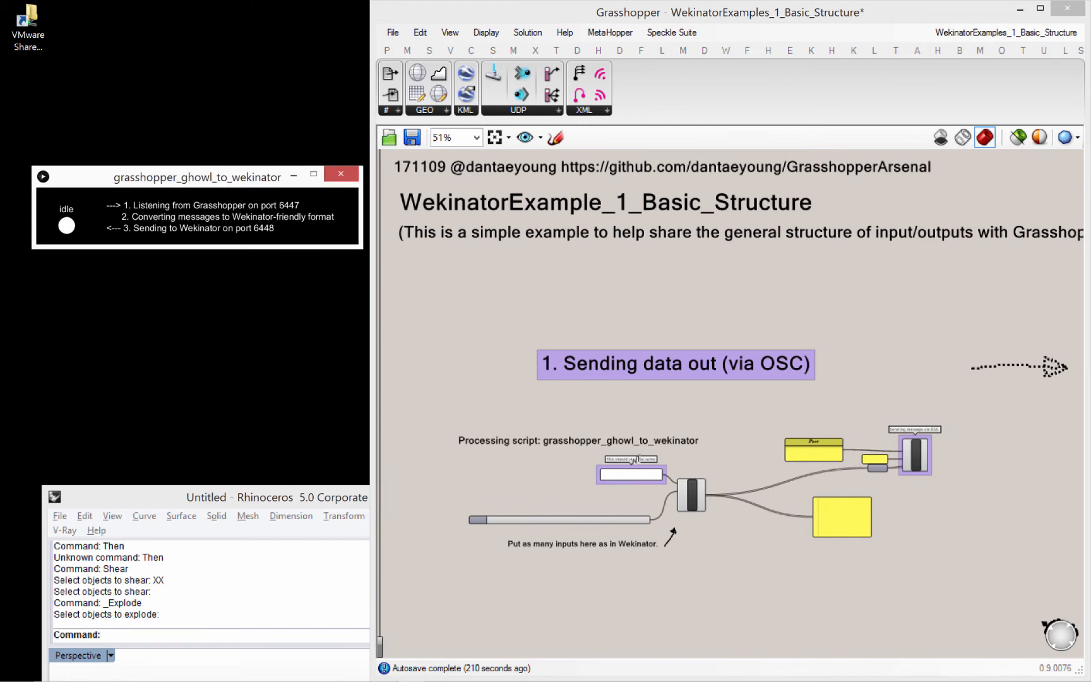
right_click_drag(555, 515, 582, 518)
scroll(582, 518, "up", 5)
left_click_drag(723, 548, 681, 546)
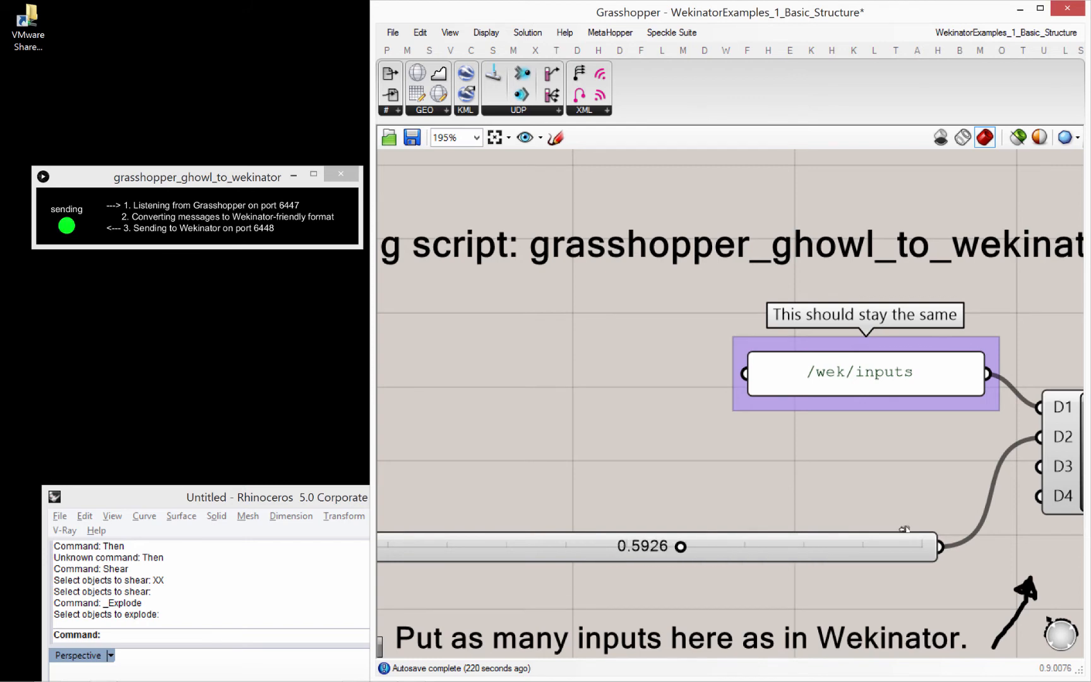
- Follow the data flow from the Merge component through the UDP sender to the Processing script note in section 2
right_click_drag(907, 510, 770, 474)
scroll(770, 475, "down", 3)
right_click_drag(946, 436, 755, 446)
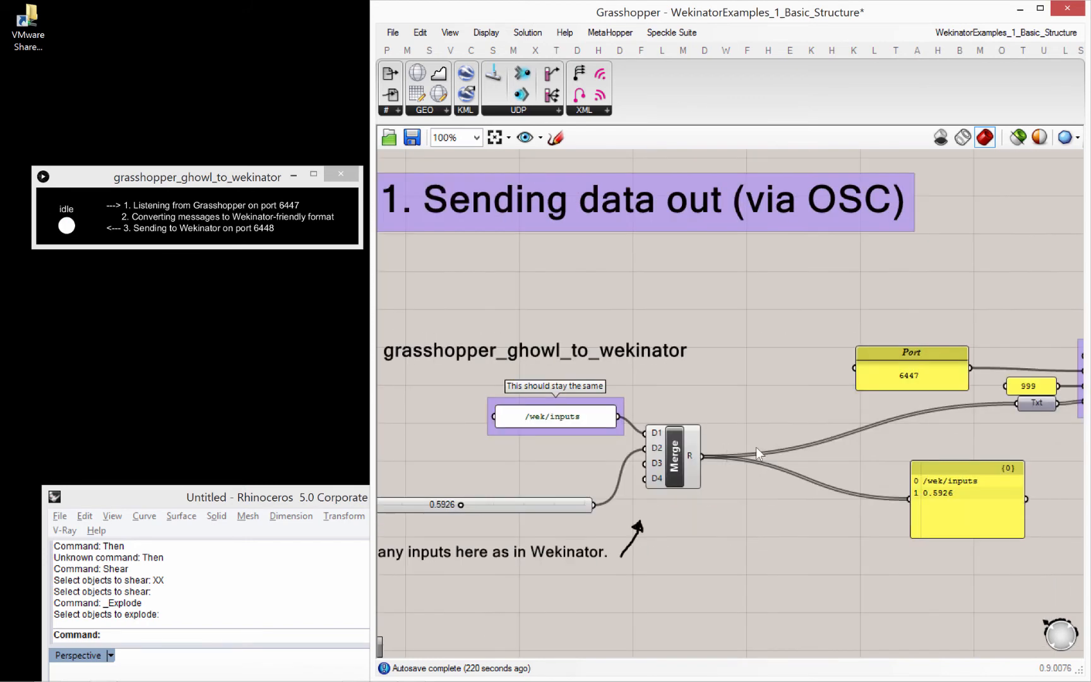
right_click_drag(887, 429, 622, 465)
scroll(622, 464, "down", 5)
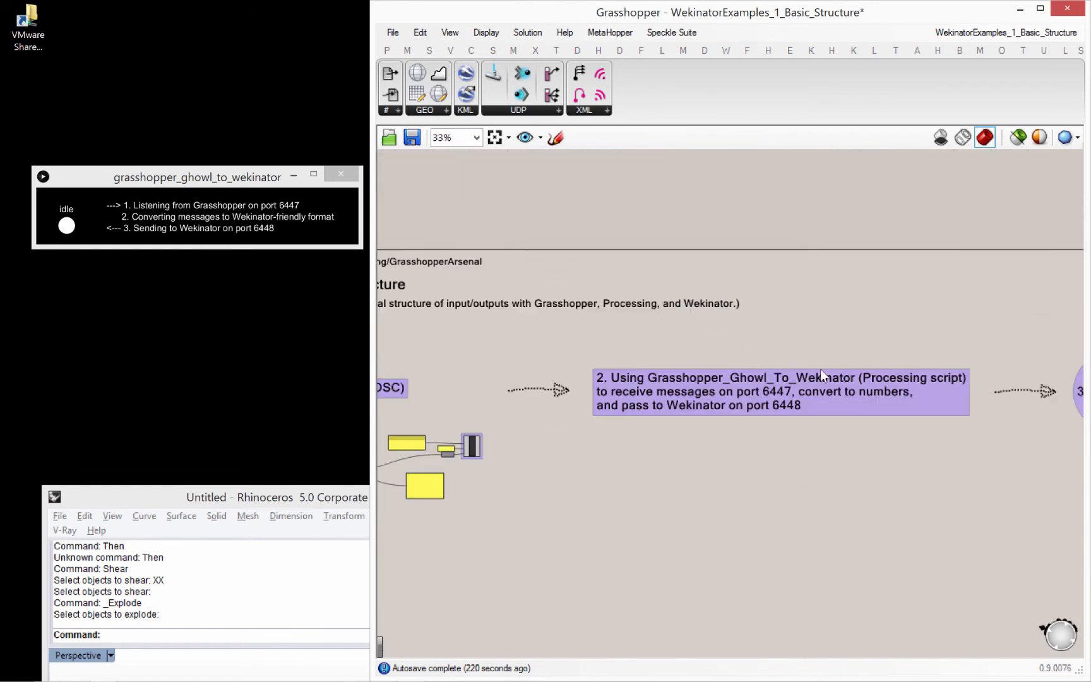
right_click_drag(828, 423, 756, 431)
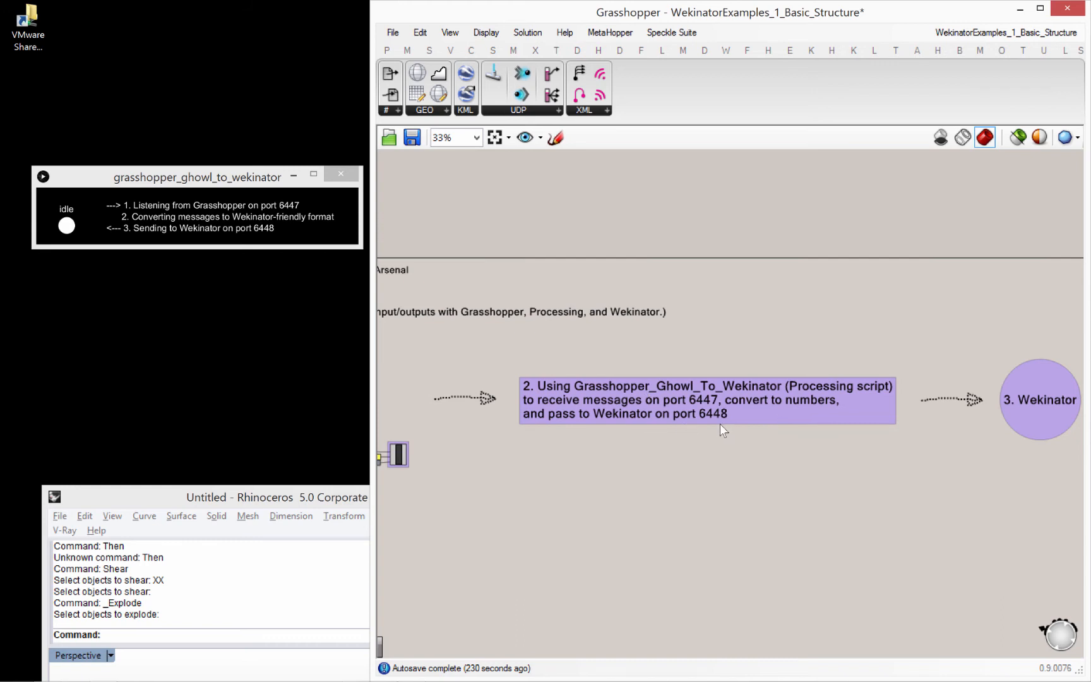
scroll(445, 449, "up", 3)
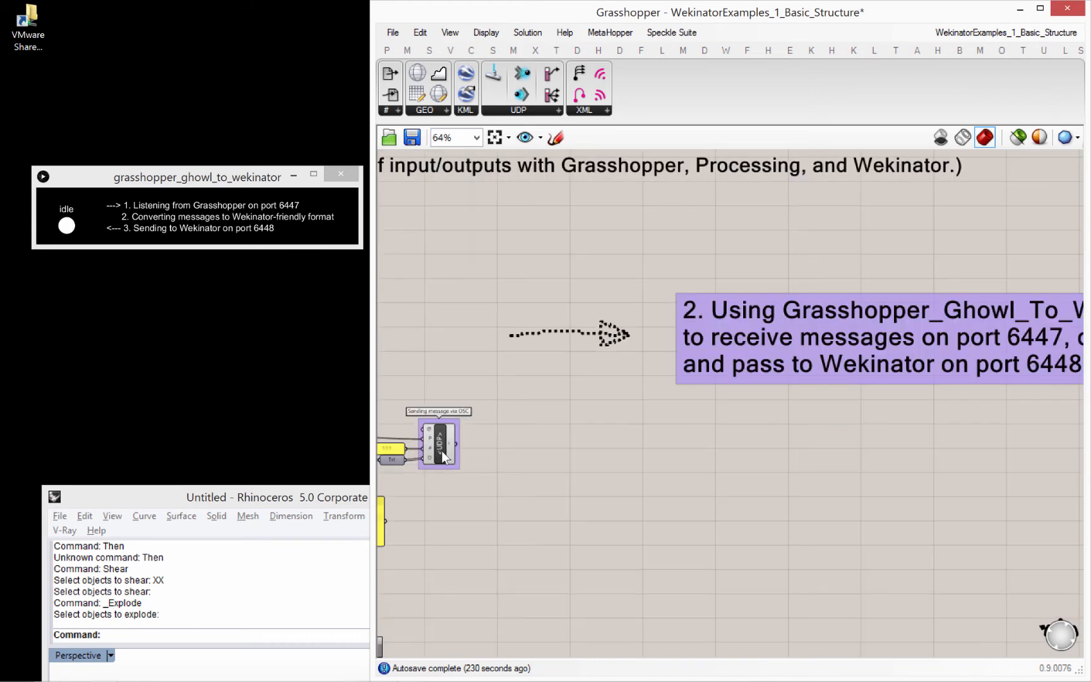
right_click_drag(939, 370, 713, 383)
left_click_drag(127, 178, 124, 167)
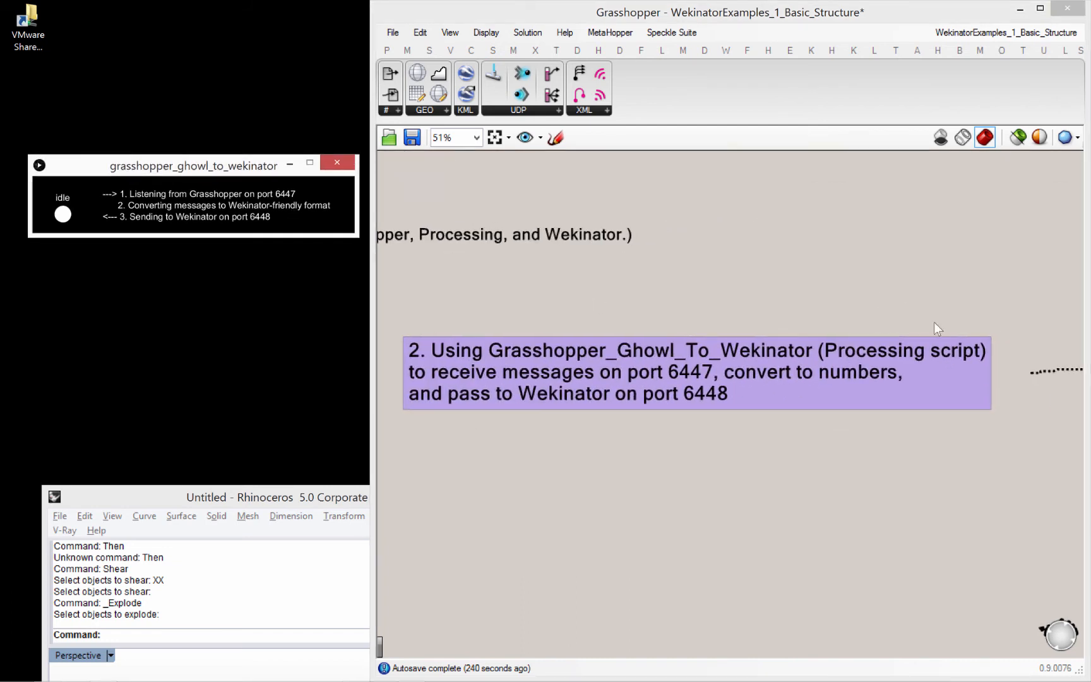
- Follow the data flow to section 3, then switch to Wekinator and place its Create new project window over the Grasshopper canvas
right_click_drag(940, 337, 733, 335)
right_click_drag(985, 357, 706, 355)
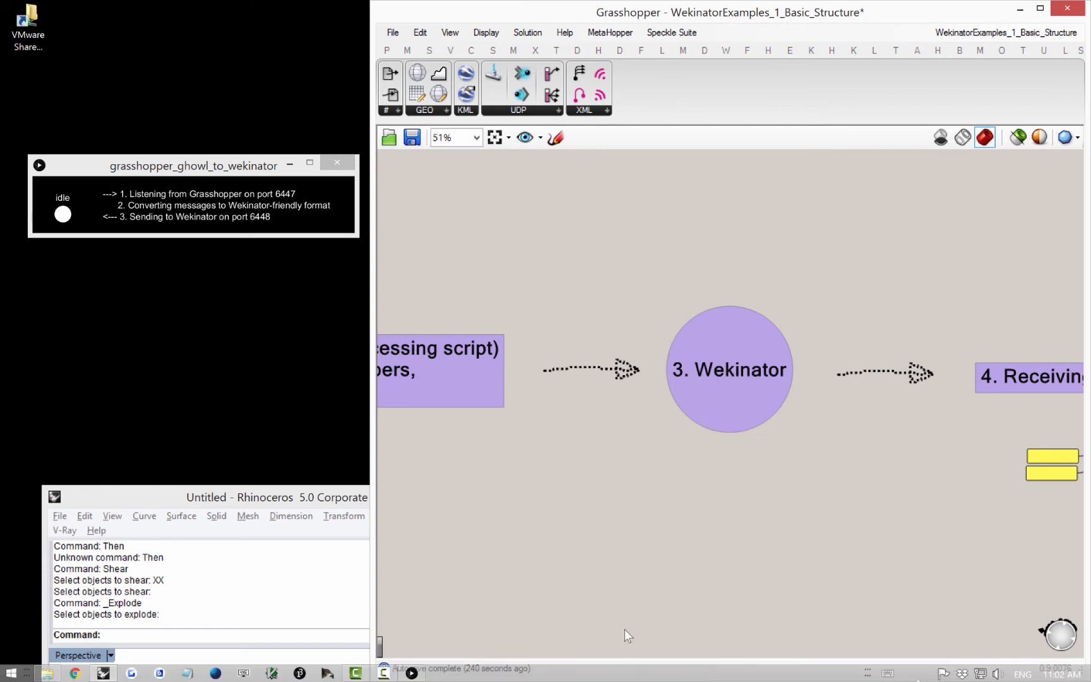
left_click(327, 676)
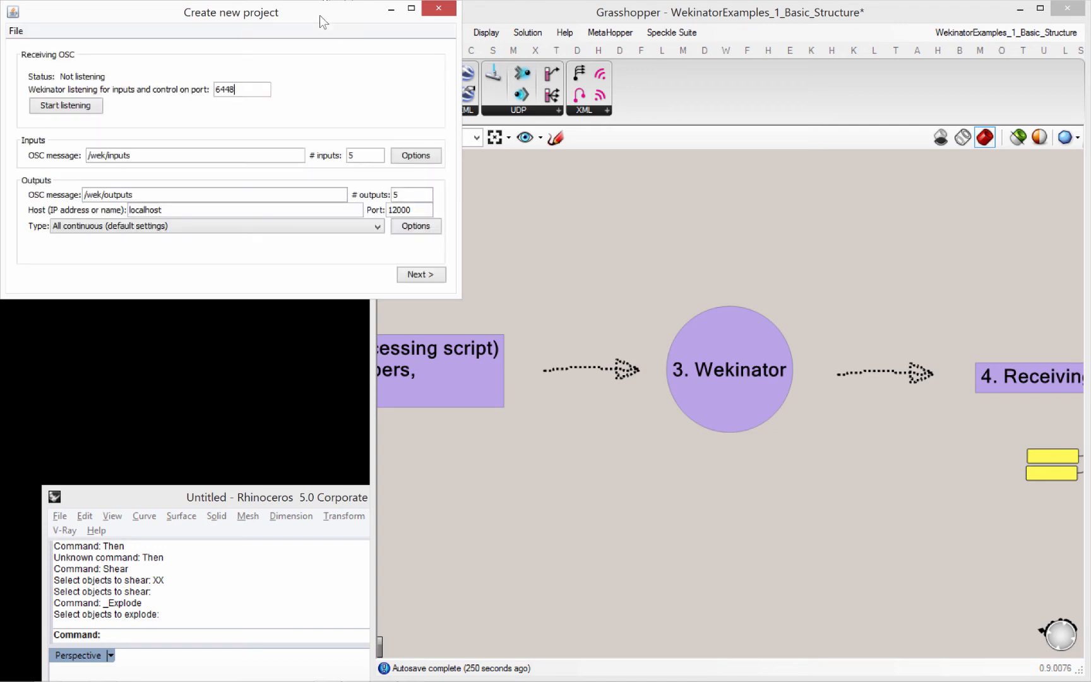
left_click_drag(319, 15, 358, 259)
left_click_drag(358, 314, 610, 228)
left_click_drag(675, 259, 676, 259)
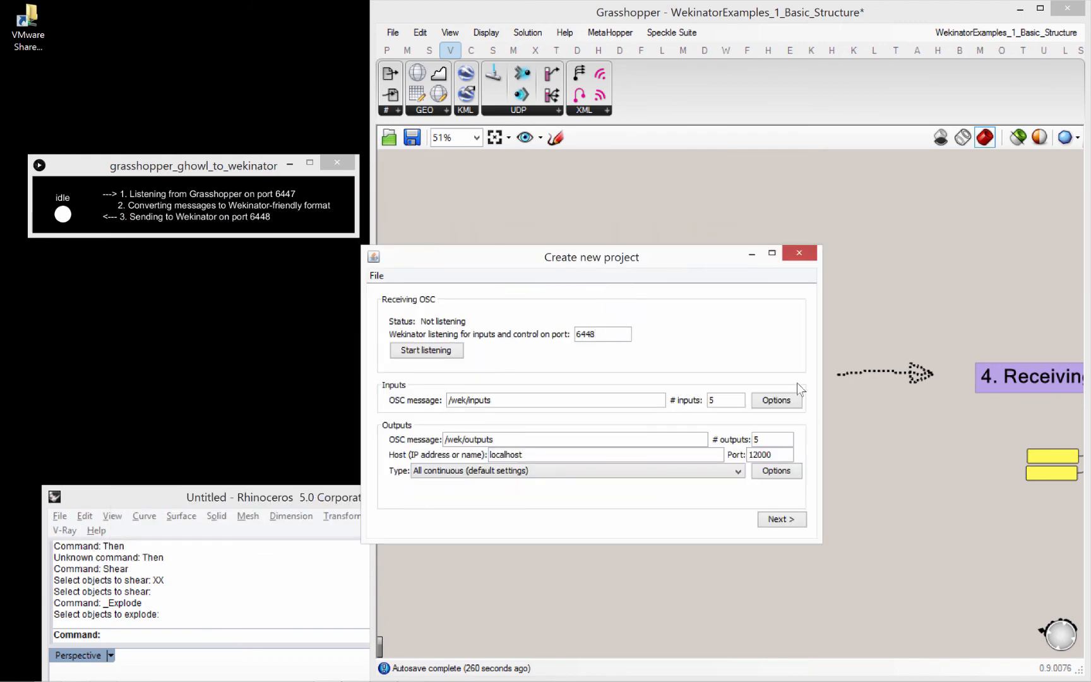
- Point out listening port 6448 and the OSC message names /wek/inputs and /wek/outputs in the project settings
double_click(589, 336)
left_click(516, 400)
left_click_drag(477, 402, 449, 403)
left_click_drag(498, 440, 455, 440)
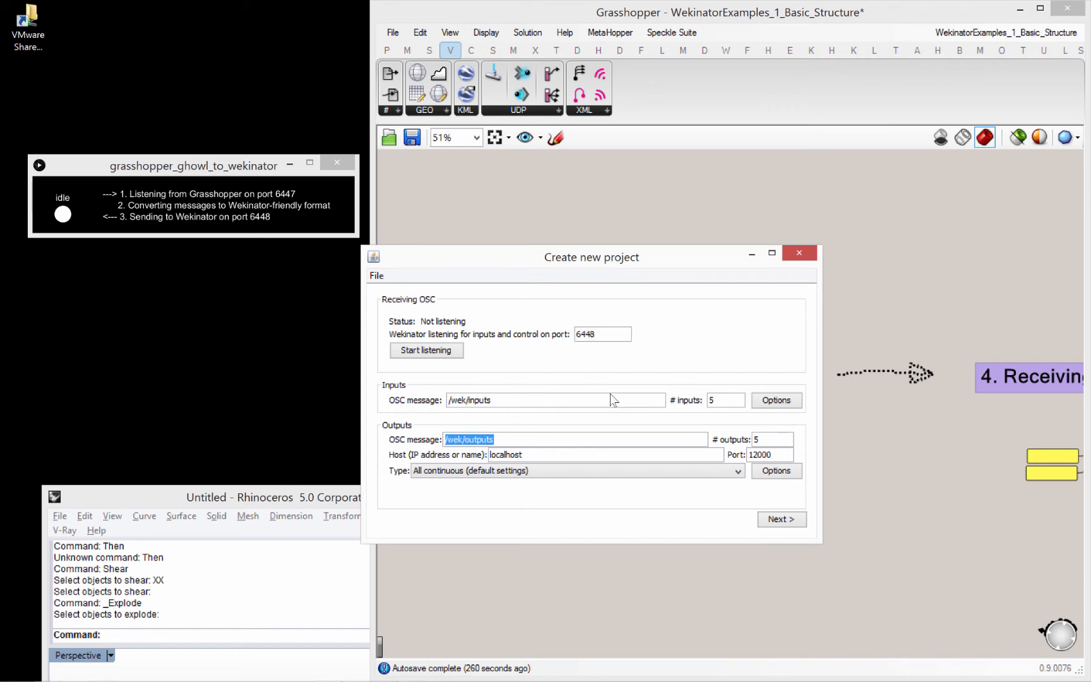
- Set the project's number of inputs to 1 and number of outputs to 4
left_click(713, 401)
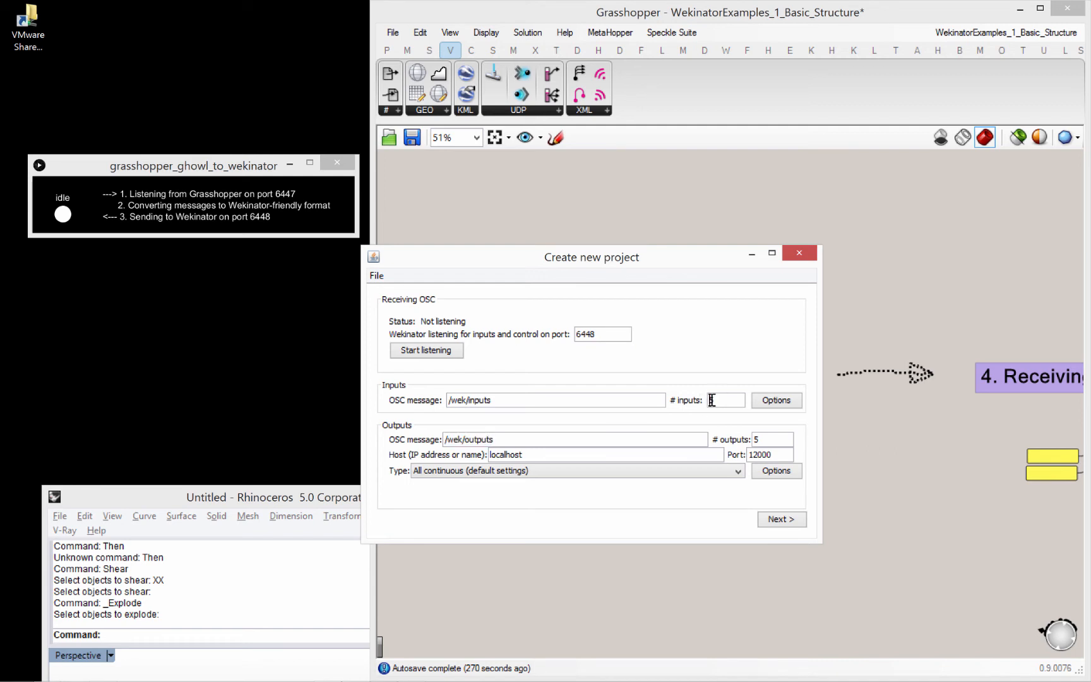
left_click_drag(719, 400, 705, 400)
type("1")
double_click(756, 438)
type("4")
- Move the project setup window aside, start listening on port 6448 and proceed to the new project
left_click_drag(666, 259, 548, 273)
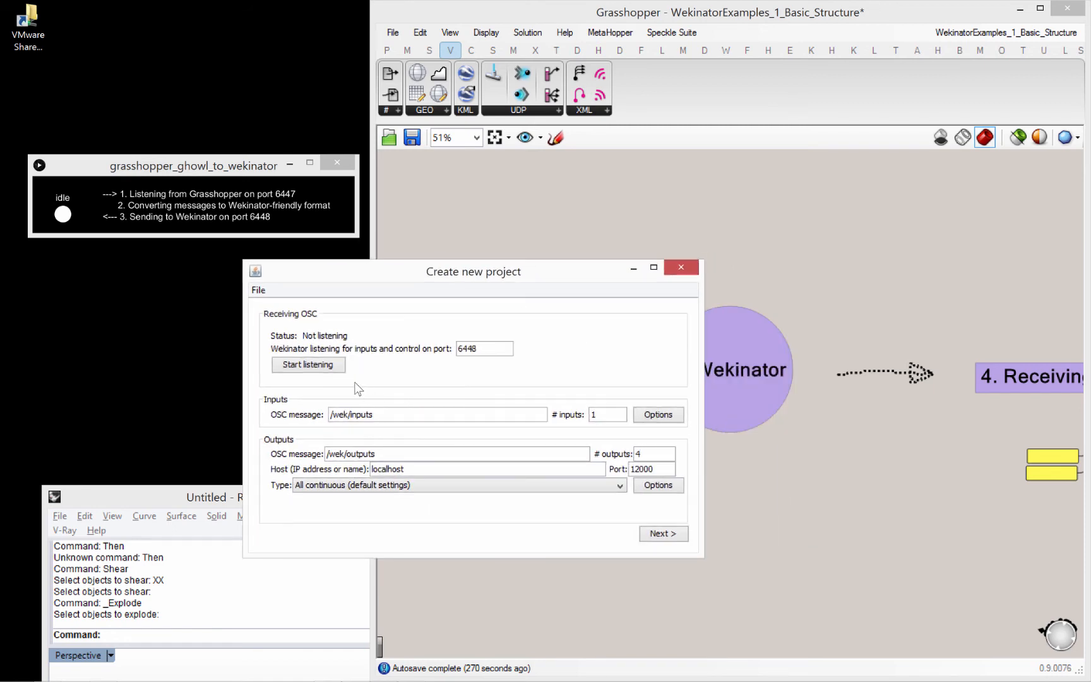
left_click(324, 368)
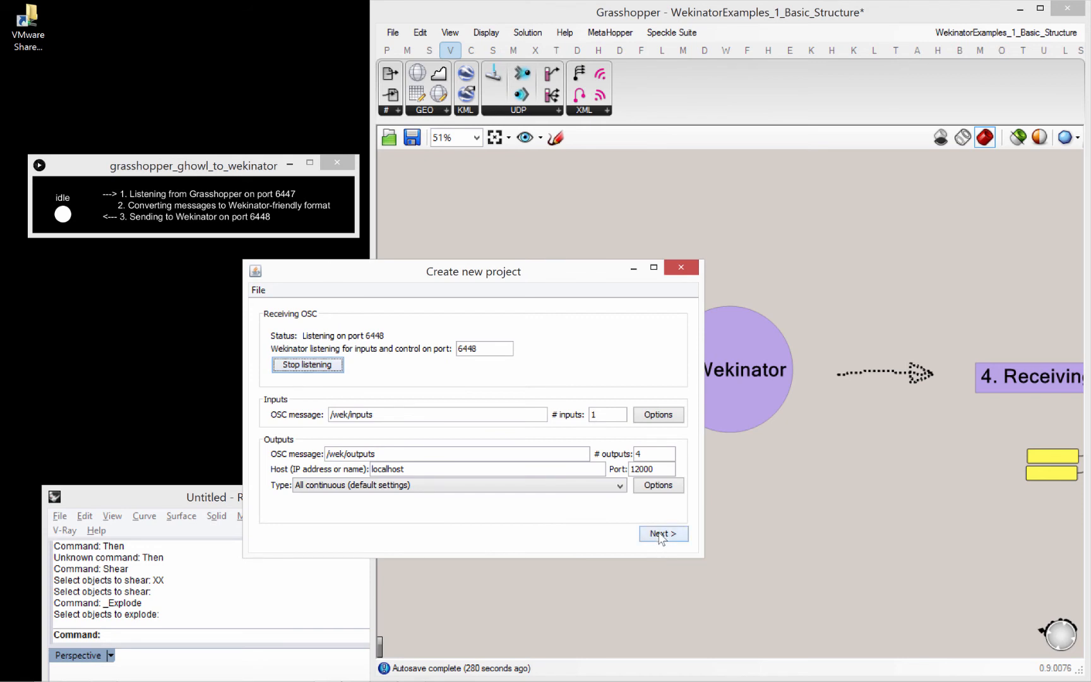
left_click(659, 535)
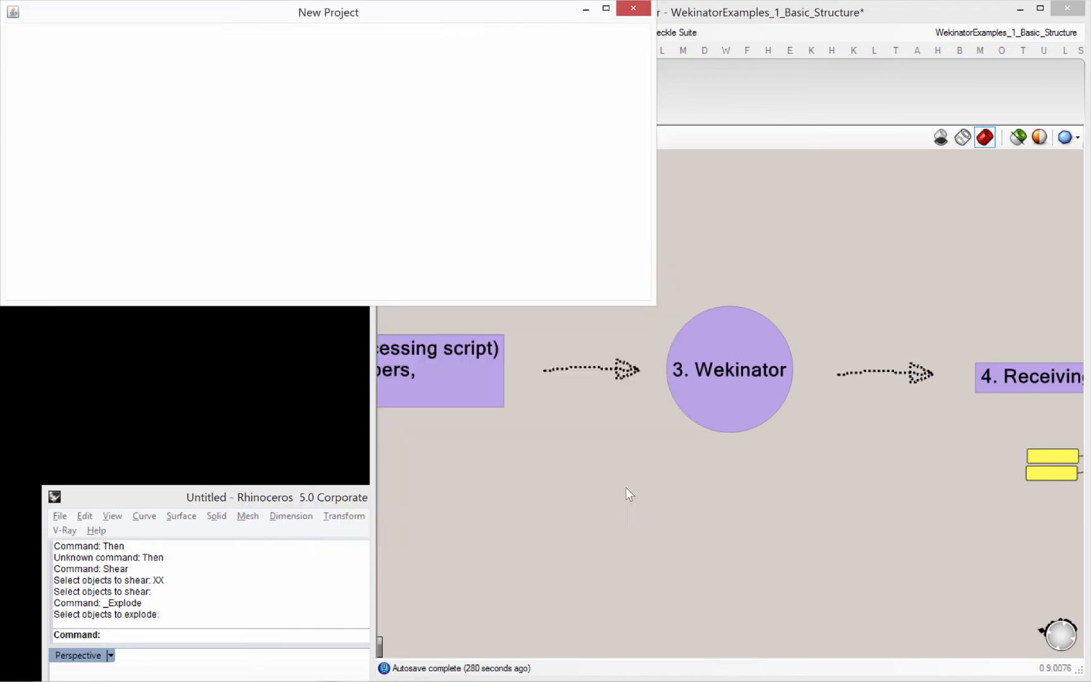
- Place the New Project window below the Processing script window and enlarge it to show all four outputs
left_click_drag(413, 16, 475, 239)
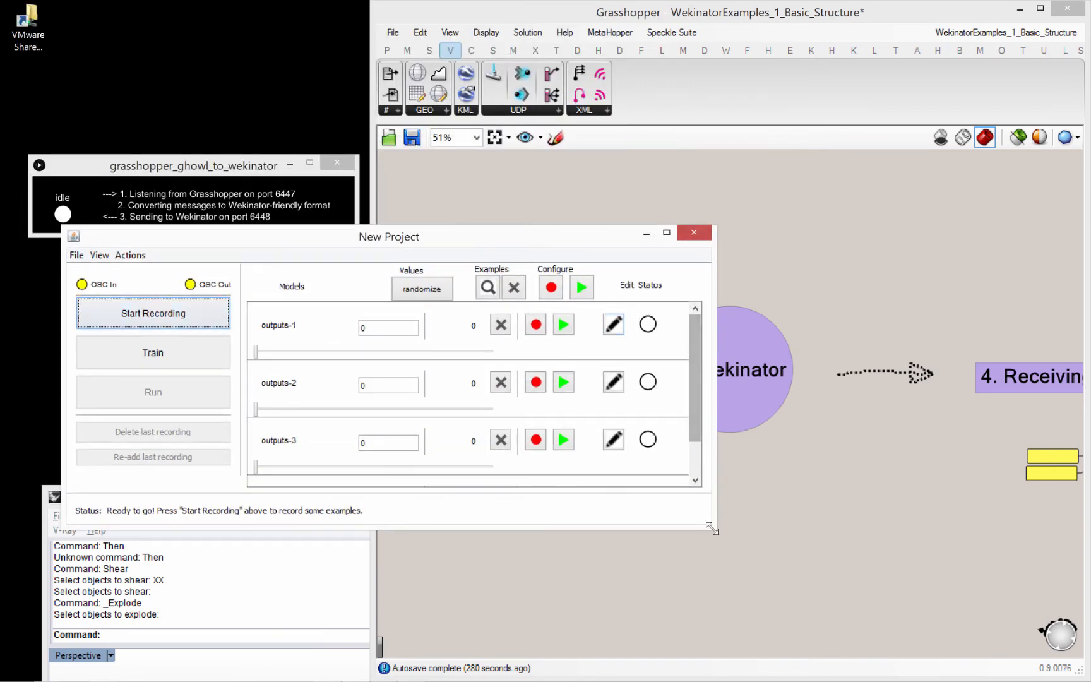
left_click_drag(715, 528, 716, 581)
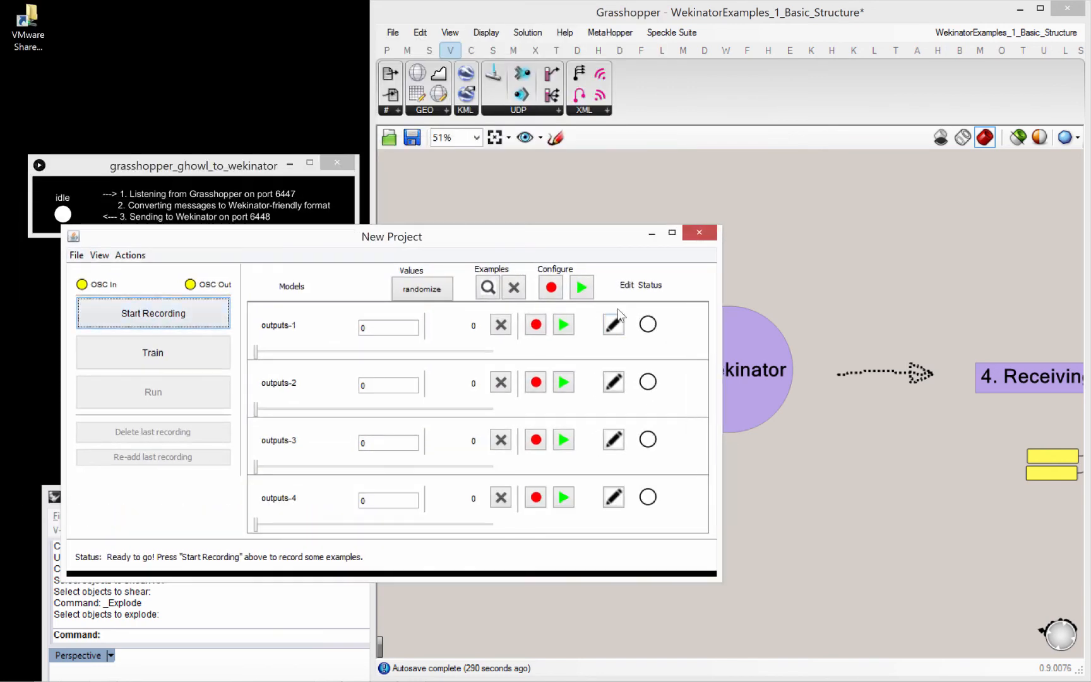
left_click_drag(429, 261, 399, 292)
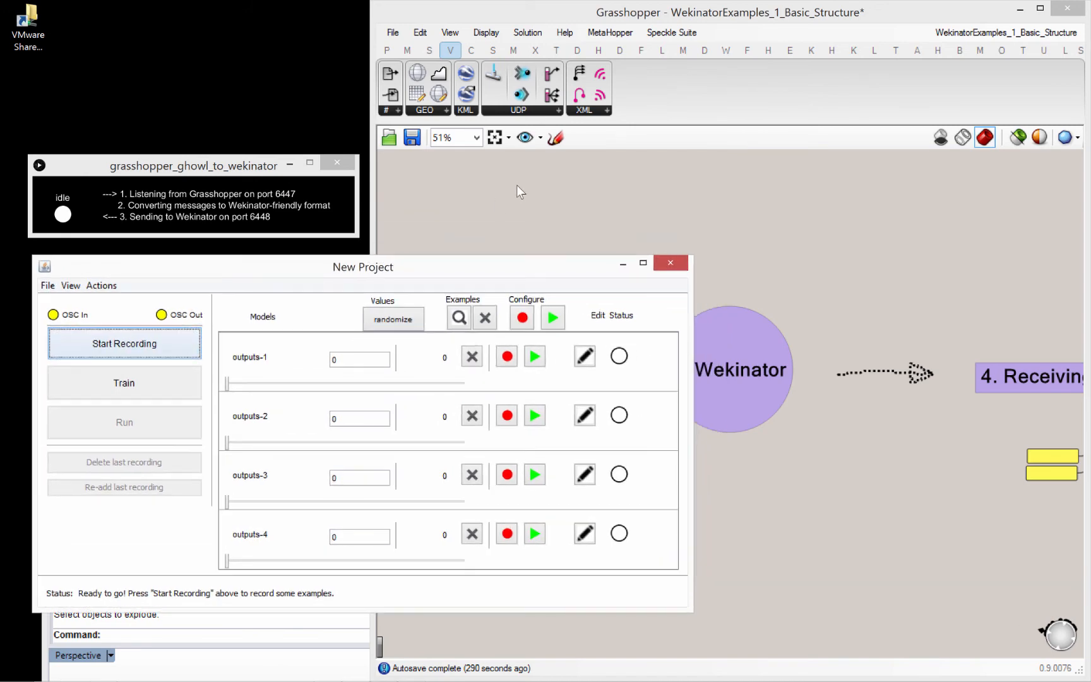
- Narrow the Grasshopper window further to reveal more of the Wekinator project beside it
left_click(517, 183)
left_click_drag(361, 329, 555, 327)
scroll(913, 315, "down", 5)
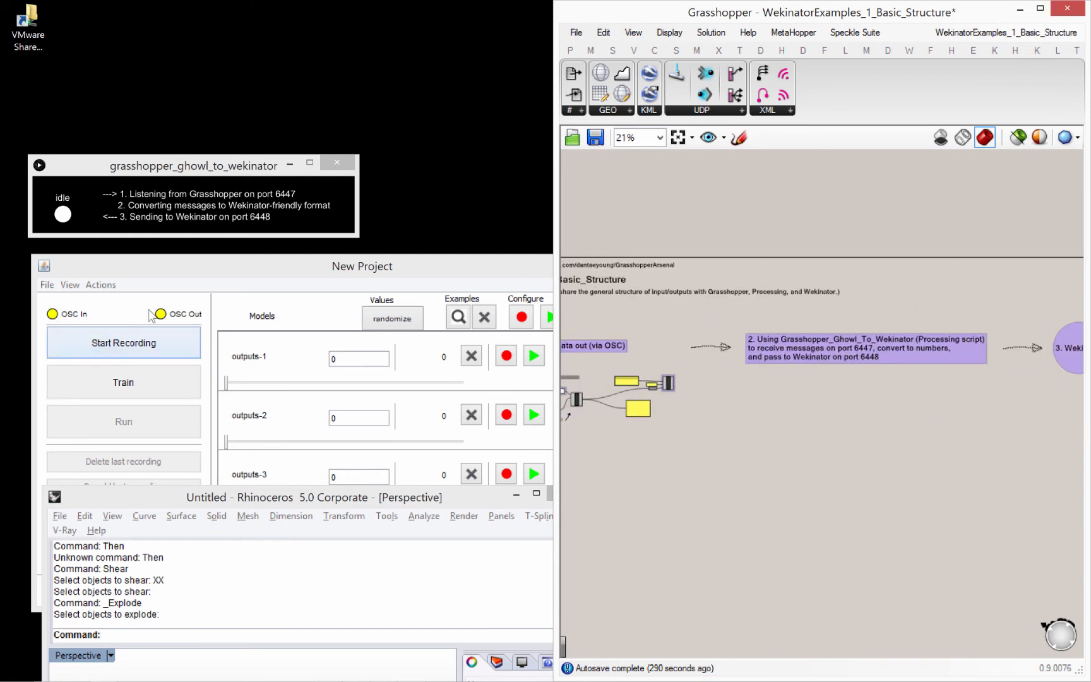
- Return to section 1 and set the number slider feeding the Merge component to 0.6581
right_click_drag(753, 348, 871, 347)
scroll(642, 410, "up", 3)
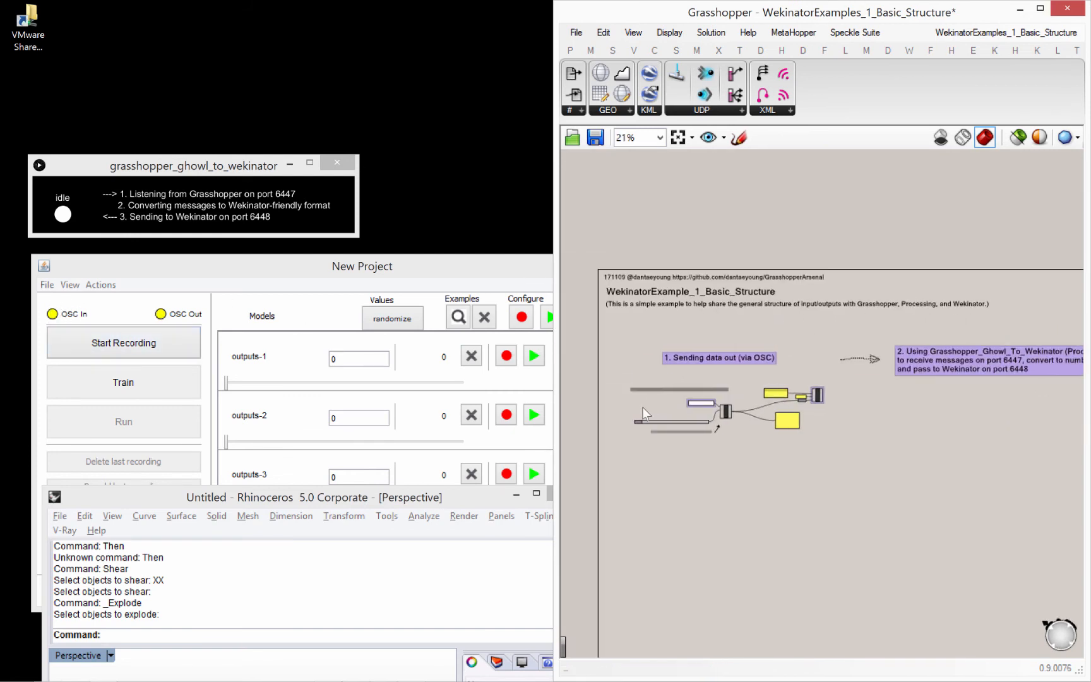
scroll(671, 429, "up", 4)
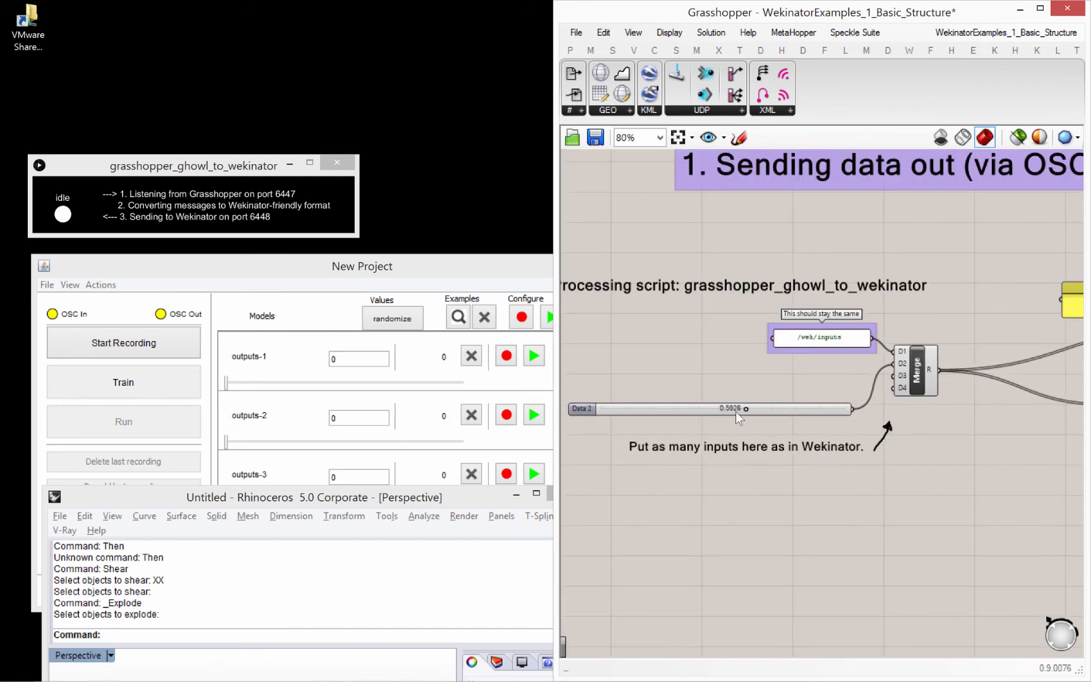
left_click_drag(743, 408, 814, 411)
left_click_drag(708, 417, 759, 411)
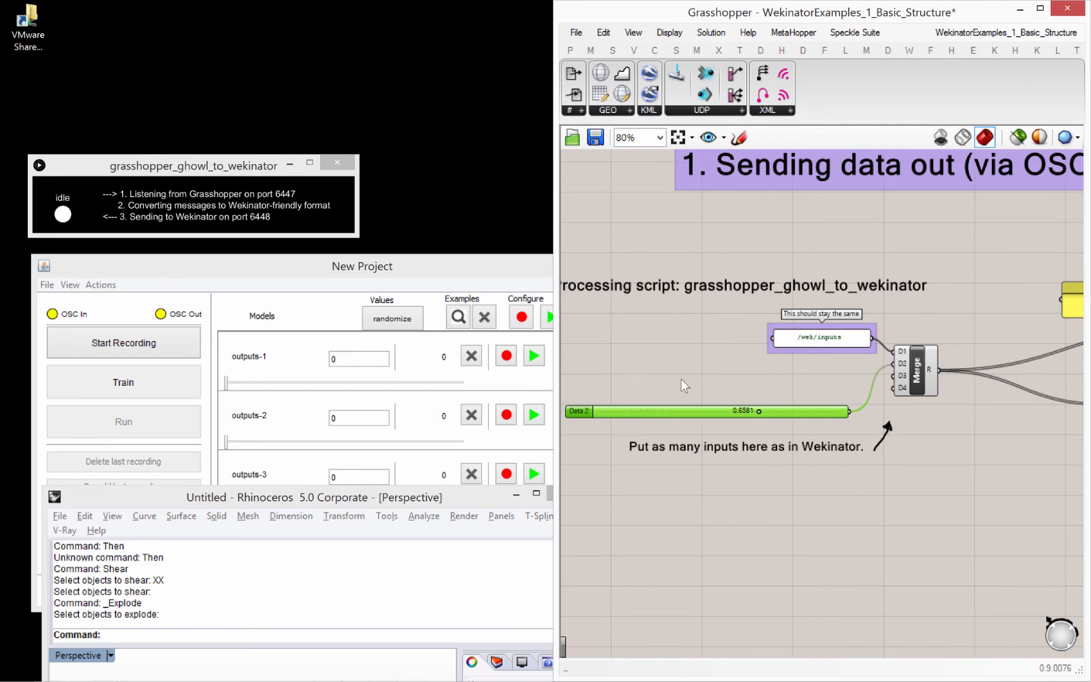
- Follow the definition from section 1 to section 4, Receiving data from Wekinator (via OSC)
right_click_drag(1001, 356, 739, 356)
scroll(842, 347, "down", 3)
right_click_drag(981, 300, 797, 316)
right_click_drag(1053, 297, 791, 322)
right_click_drag(954, 320, 790, 322)
right_click_drag(884, 340, 787, 340)
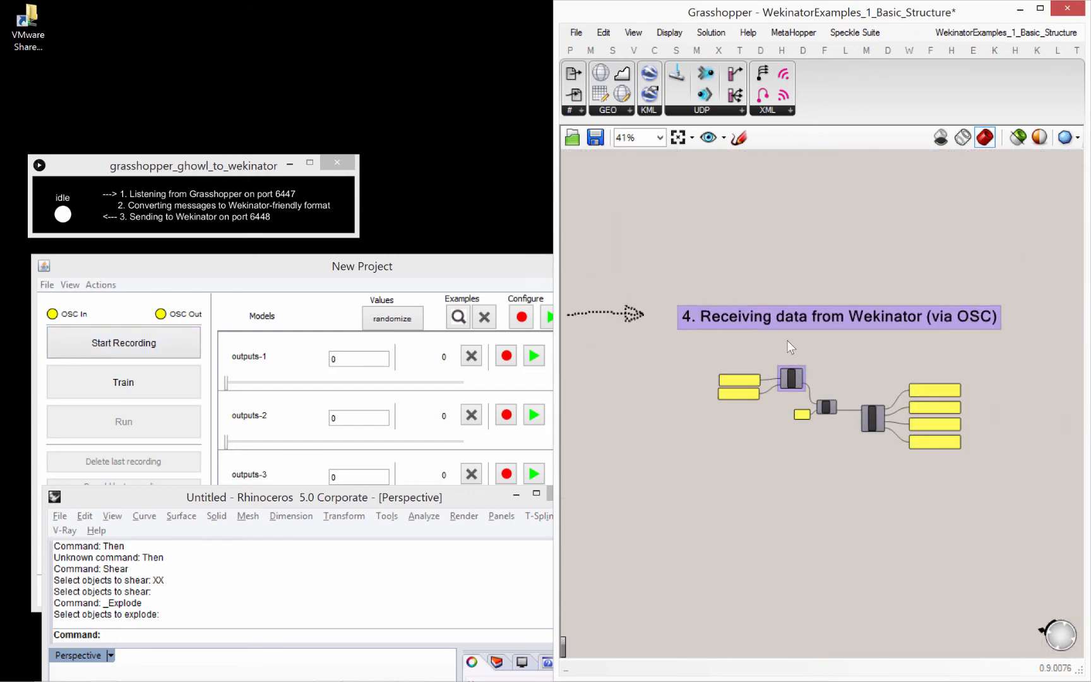
scroll(787, 341, "up", 2)
right_click_drag(716, 336, 661, 335)
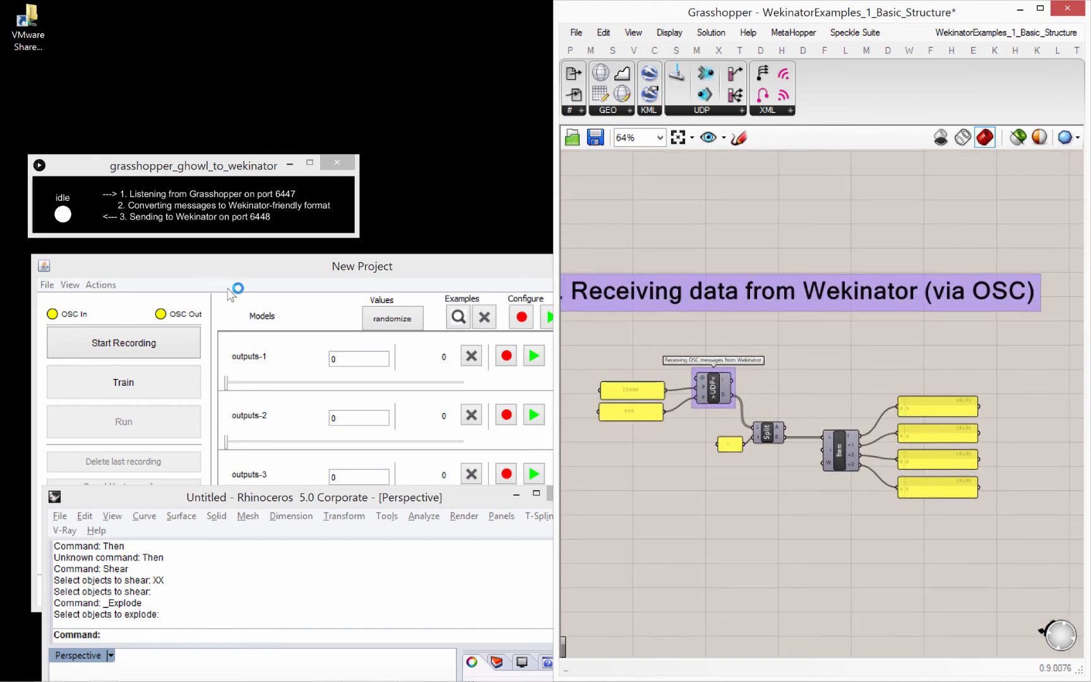
- Set Wekinator's outputs-1 to 0.6, outputs-2 to 0.97, outputs-3 to 0.35 and outputs-4 to 0.56, checking the Grasshopper output panels
left_click_drag(226, 382, 255, 382)
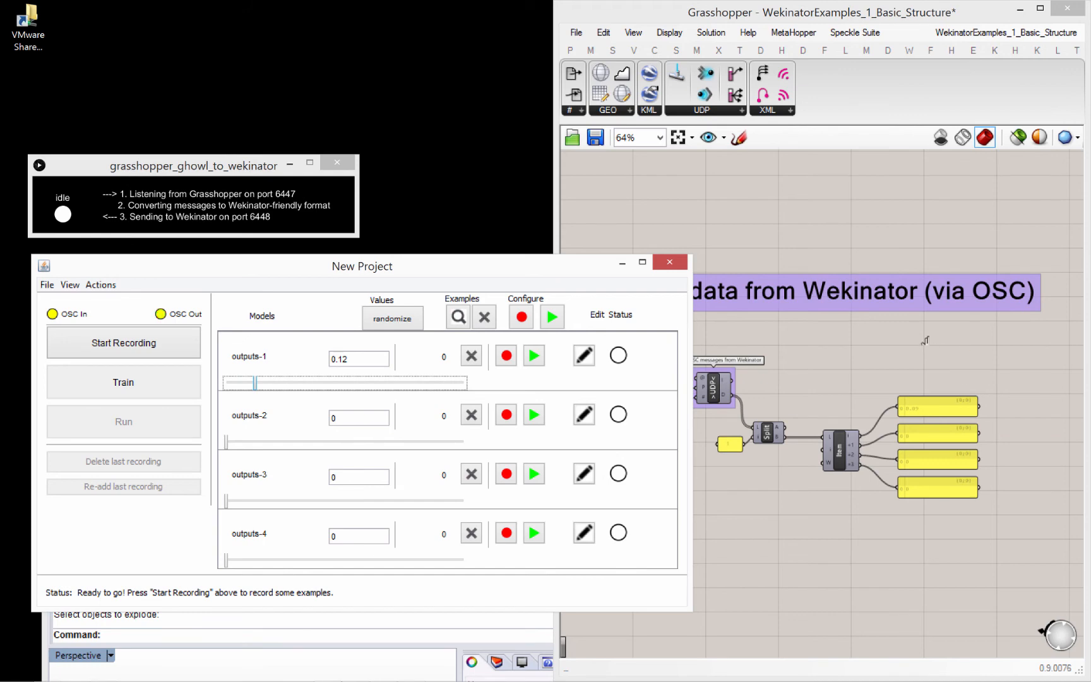
left_click(925, 341)
scroll(953, 431, "up", 4)
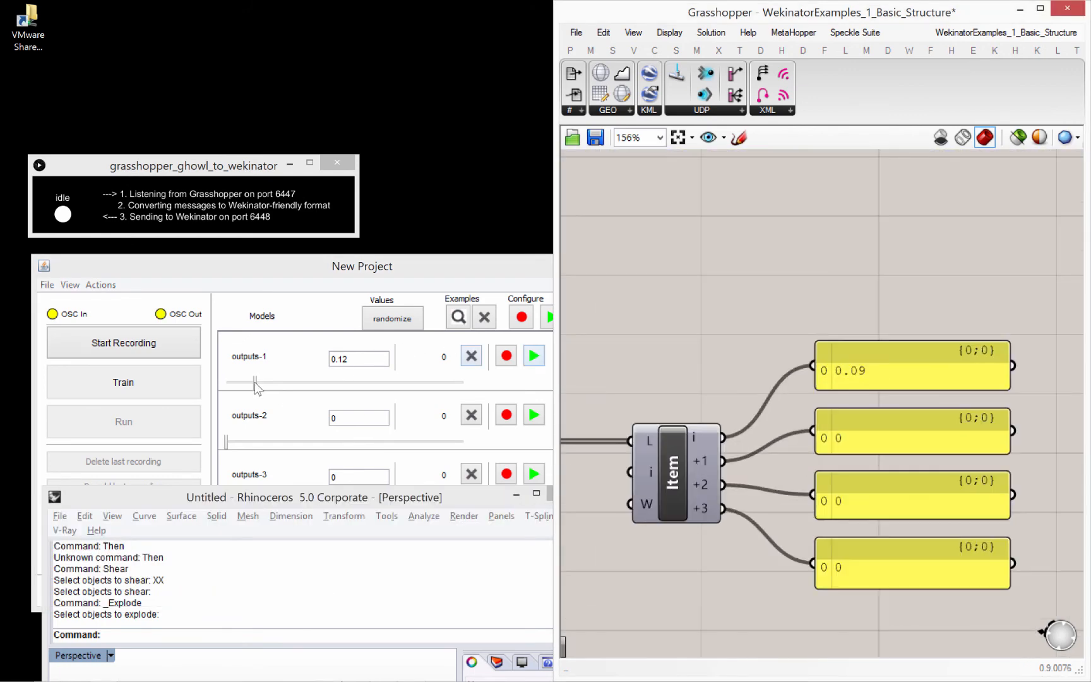
left_click_drag(255, 382, 372, 383)
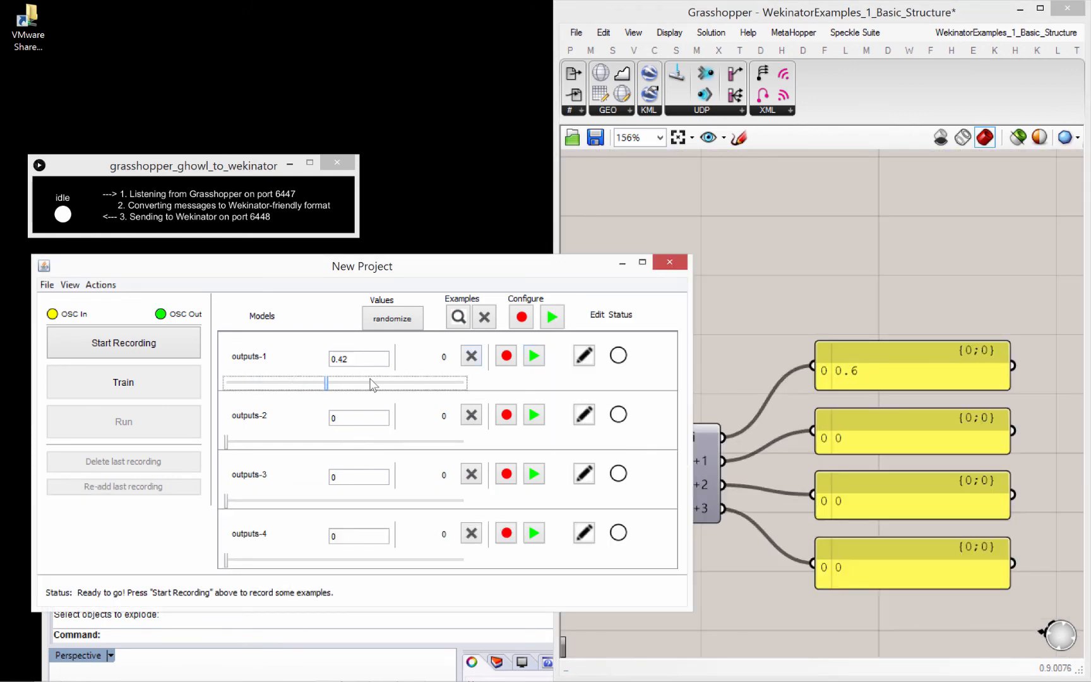
left_click_drag(226, 441, 459, 442)
left_click_drag(226, 501, 307, 499)
left_click_drag(226, 560, 360, 549)
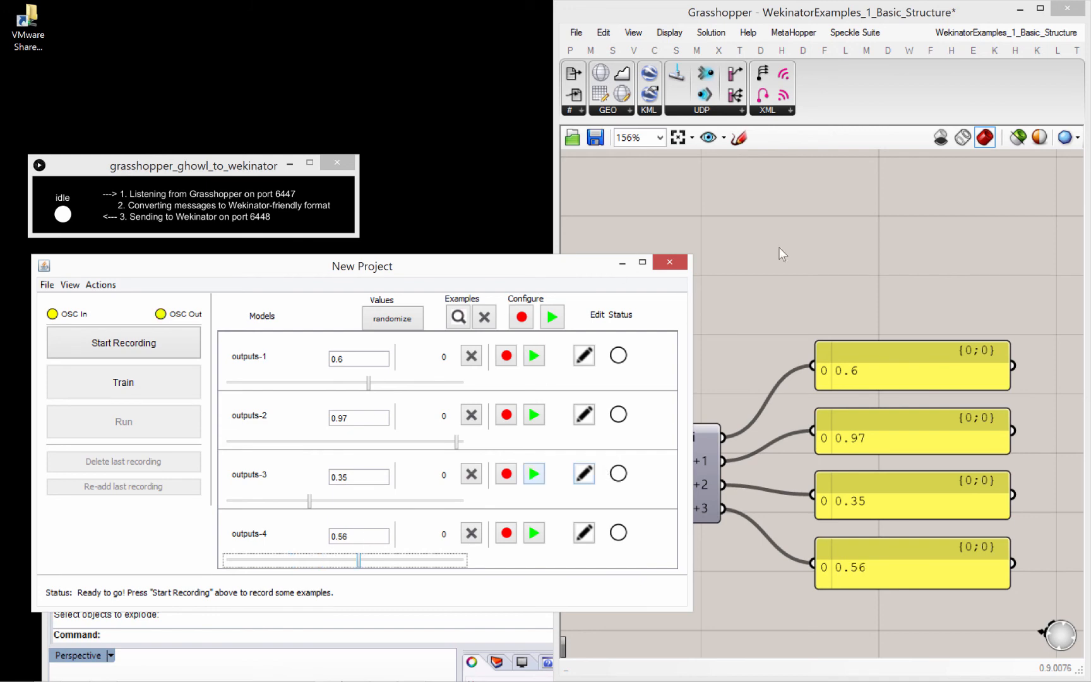
- Examine the receiving chain in section 4, from the UDP receiver through the Split and Item components to the output panels
left_click(869, 248)
scroll(869, 247, "down", 3)
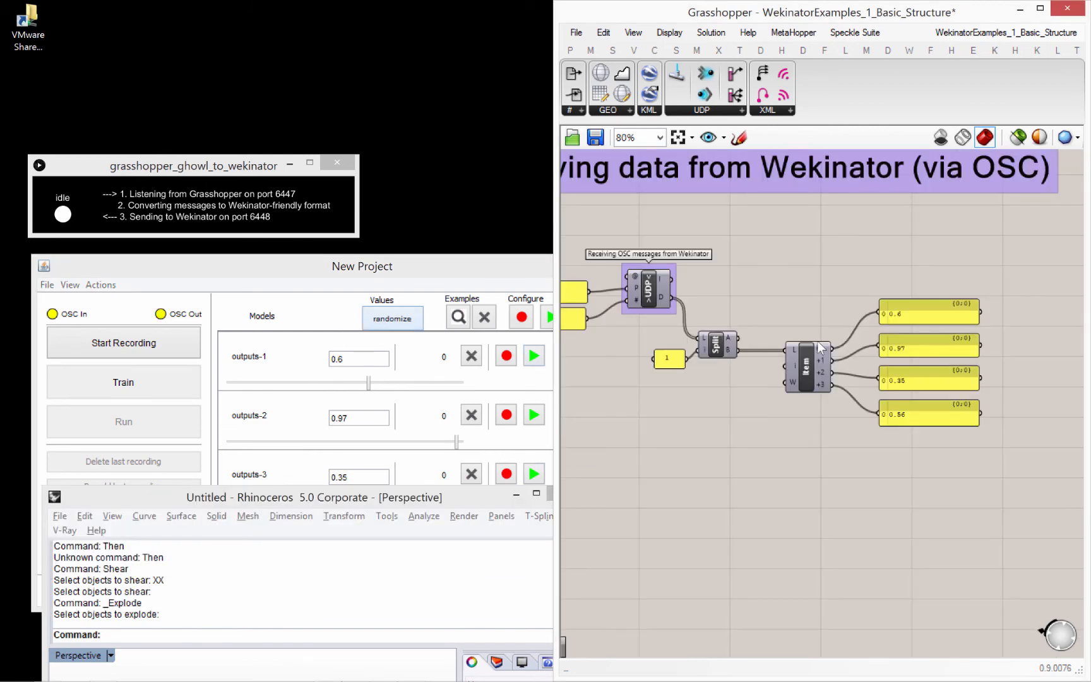
right_click_drag(818, 347, 860, 397)
left_click_drag(1008, 509, 591, 290)
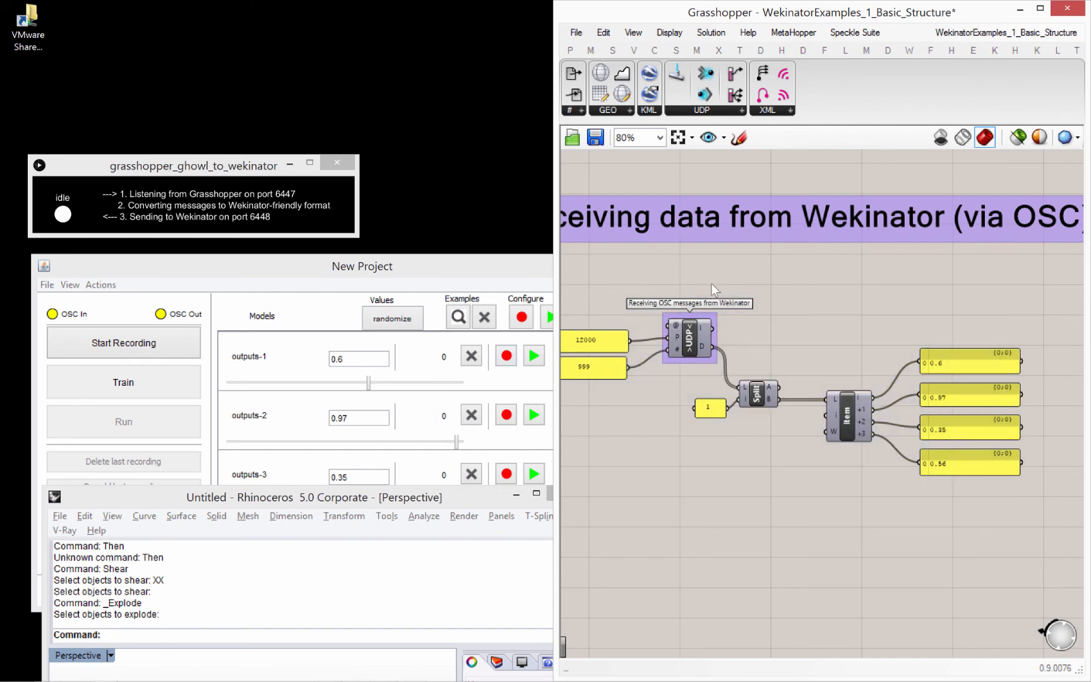
left_click_drag(713, 283, 665, 362)
scroll(665, 363, "up", 2)
left_click(682, 393)
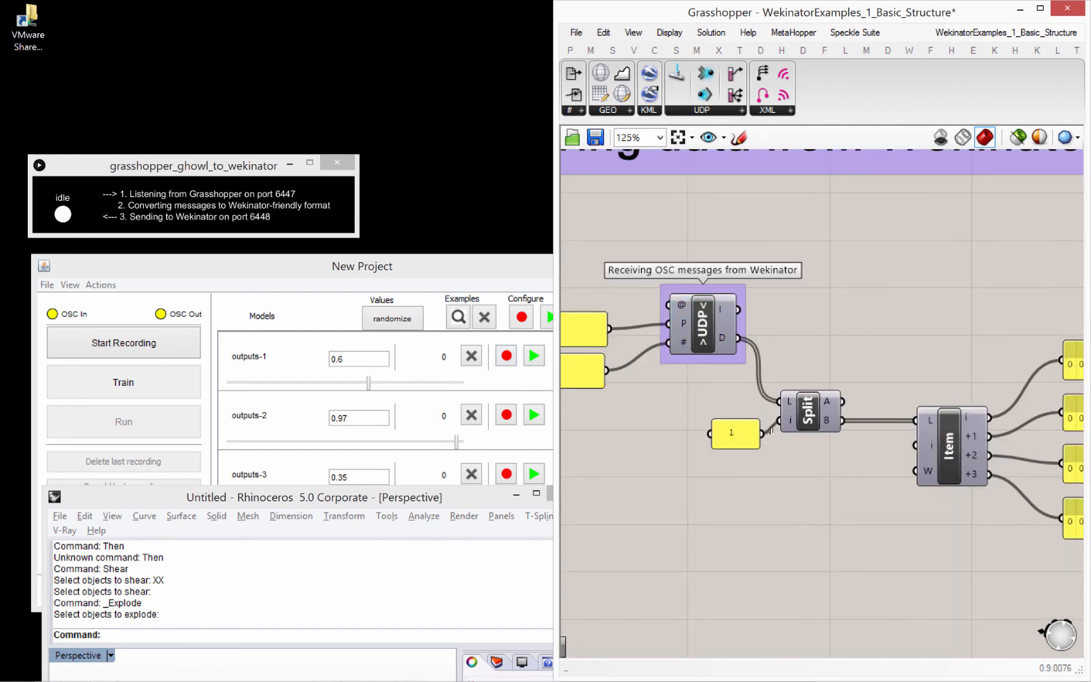
right_click_drag(736, 391, 815, 446)
left_click_drag(815, 448, 759, 322)
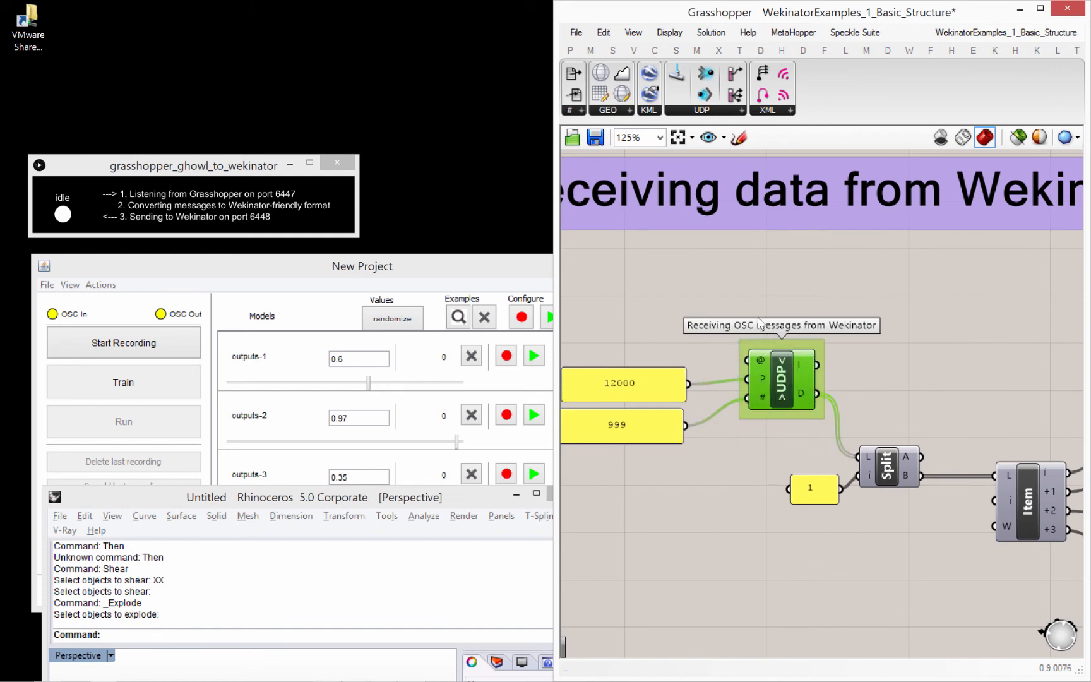
- Duplicate the UDP receiver below the original, with the copy wired to the same 12000 and 999 panels
left_click_drag(799, 375, 801, 361)
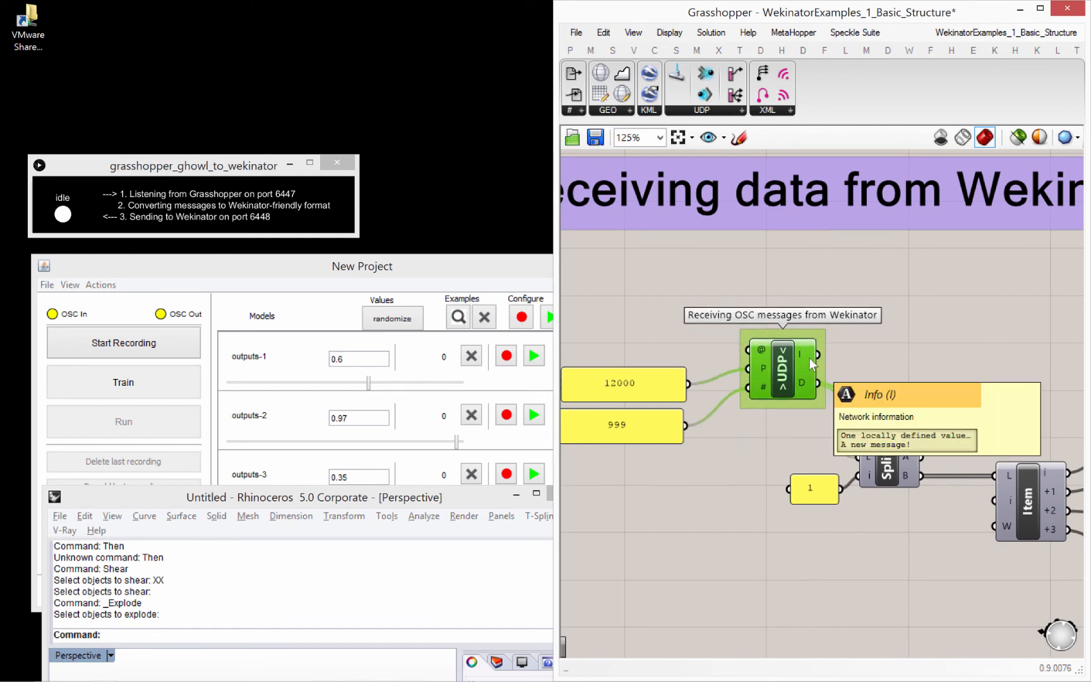
left_click_drag(791, 384, 738, 524)
key("ctrl+c")
key("ctrl+v")
left_click(796, 438)
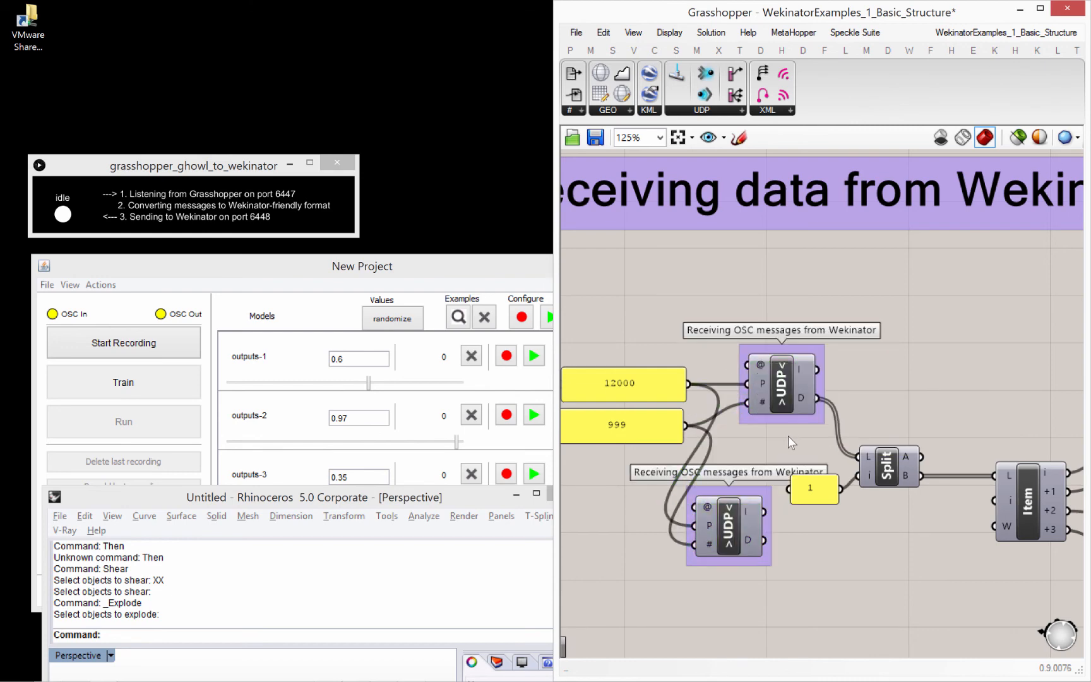
middle_click(789, 437)
left_click(790, 497)
scroll(789, 346, "up", 2)
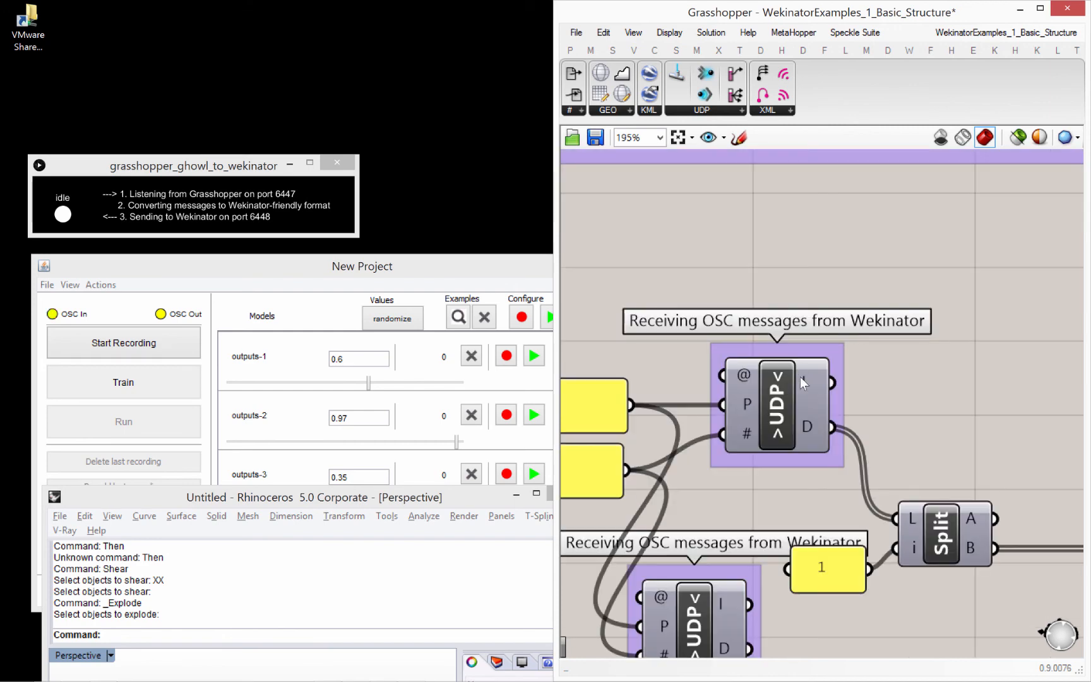
scroll(797, 402, "down", 2)
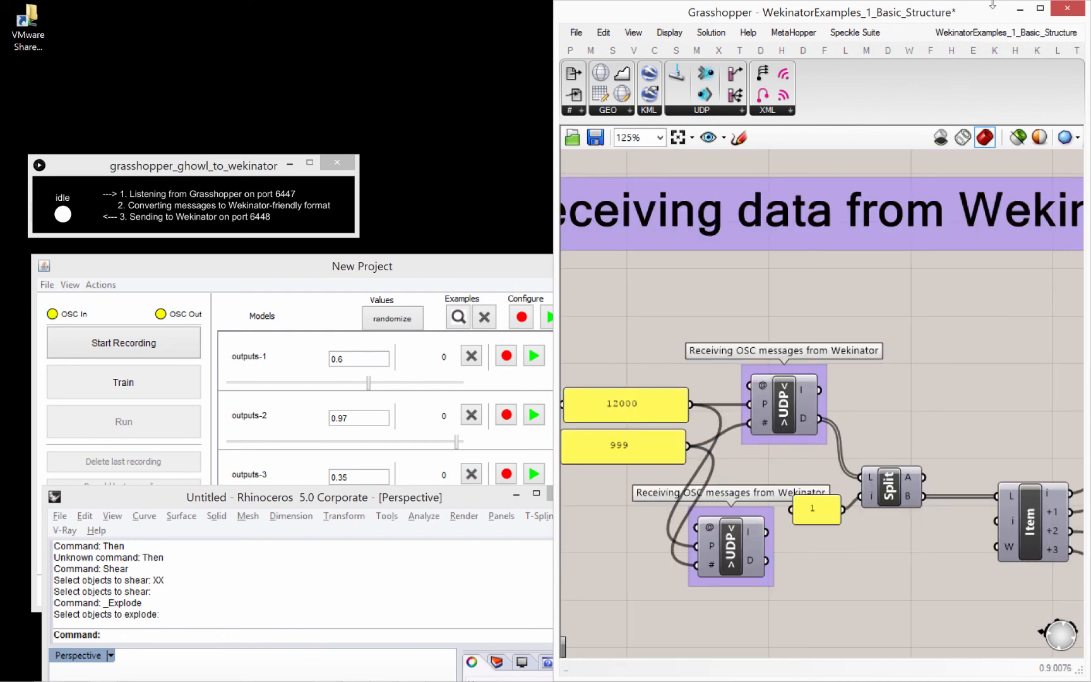
- Open the recent file WekinatorExamples_2_Morphing_and_Controlling_Wekinator.gh and locate its UDP receiver
left_click(576, 32)
mouse_move(649, 90)
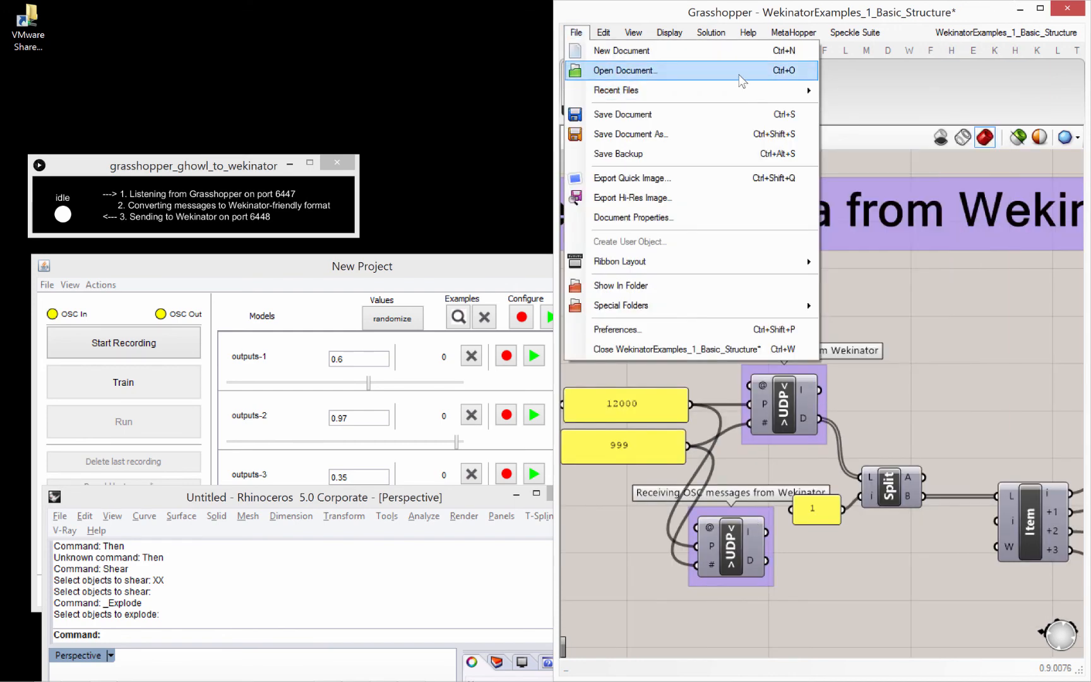
mouse_move(795, 90)
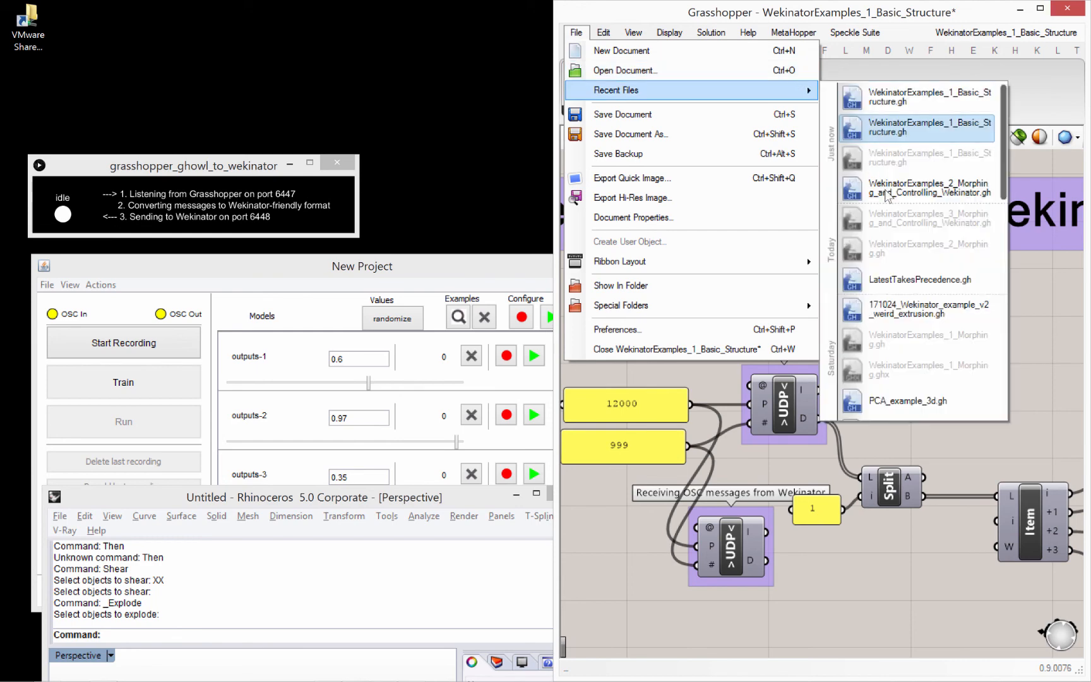
left_click(880, 187)
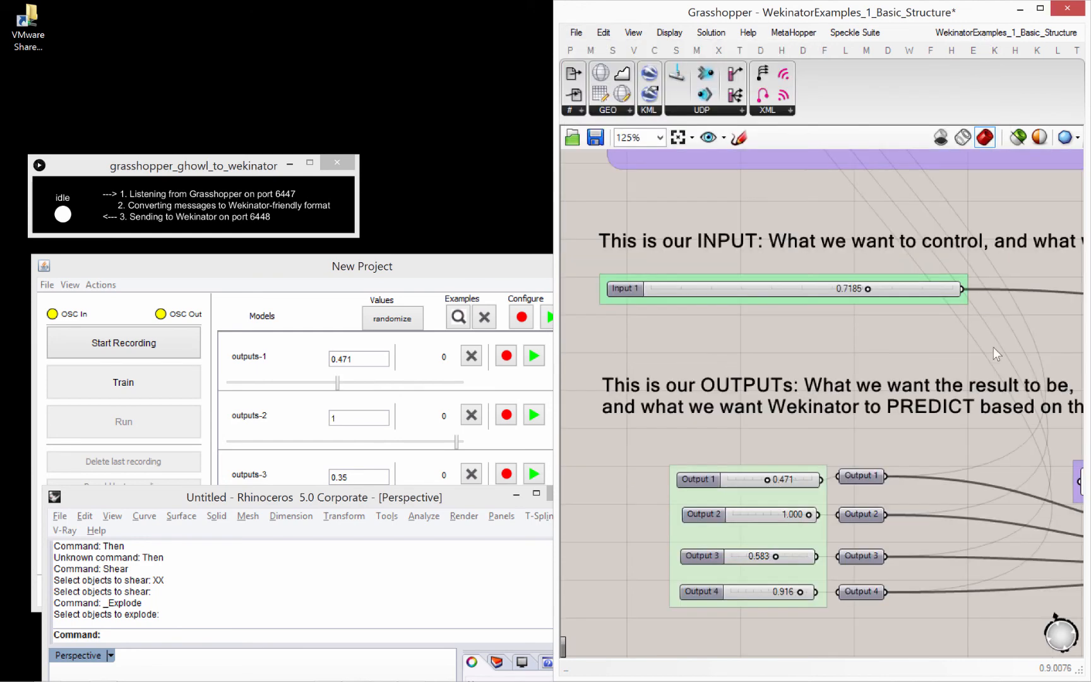
scroll(659, 363, "down", 10)
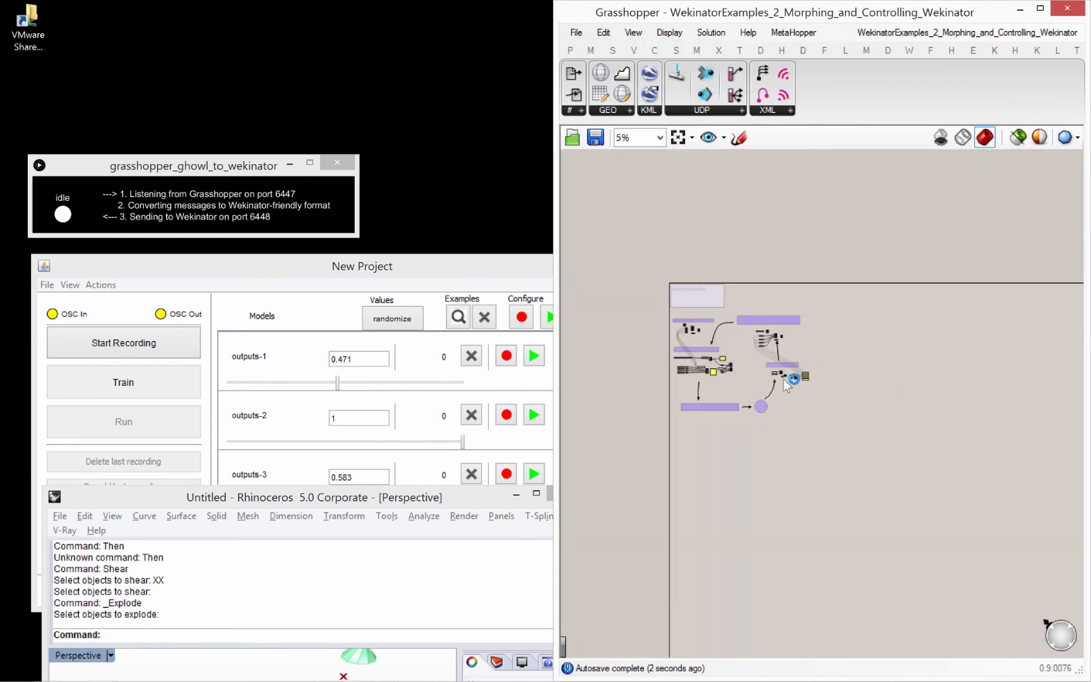
scroll(784, 378, "up", 15)
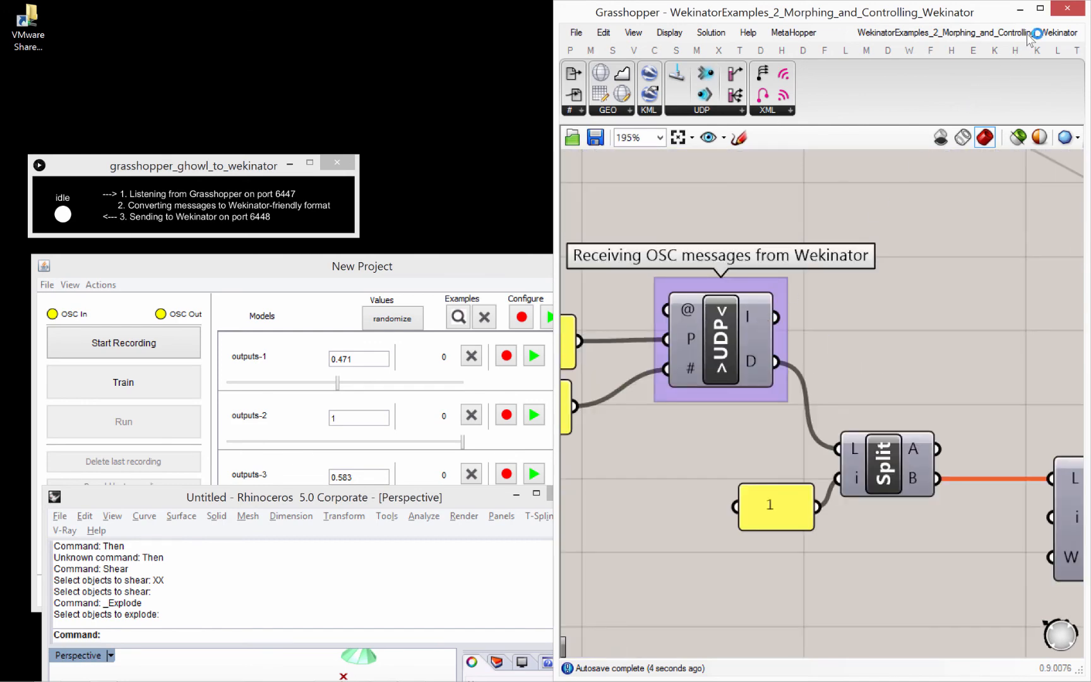
- Switch back to the WekinatorExamples_1_Basic_Structure definition
left_click(1028, 33)
left_click(945, 156)
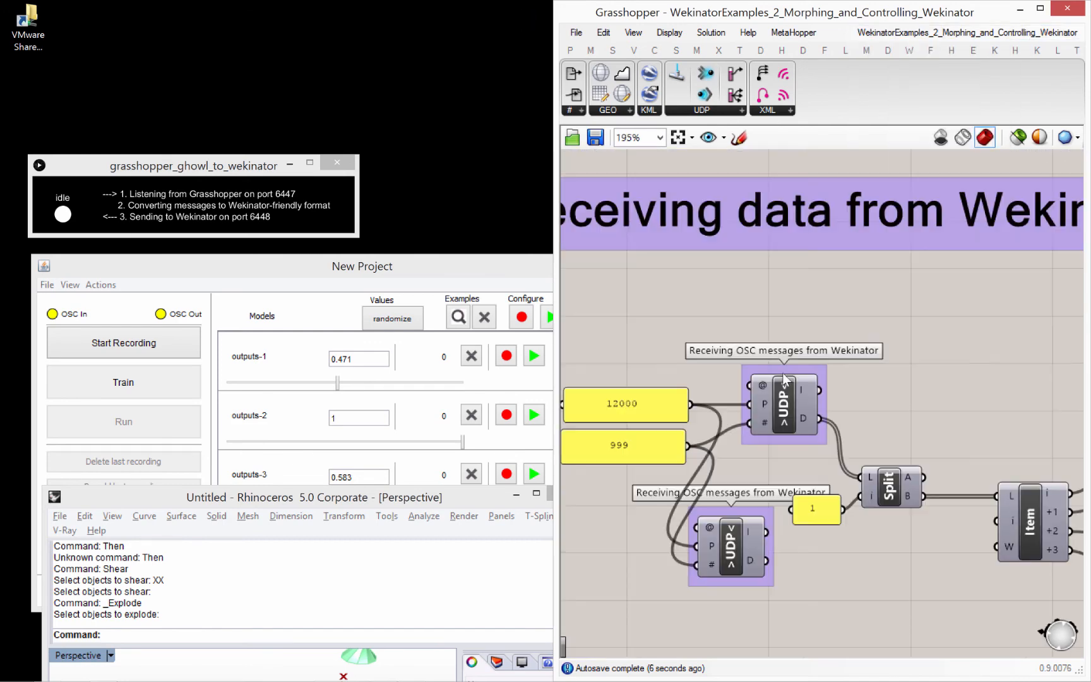
- Set Wekinator's outputs-1 value to 0.67
scroll(803, 360, "up", 2)
left_click(804, 360)
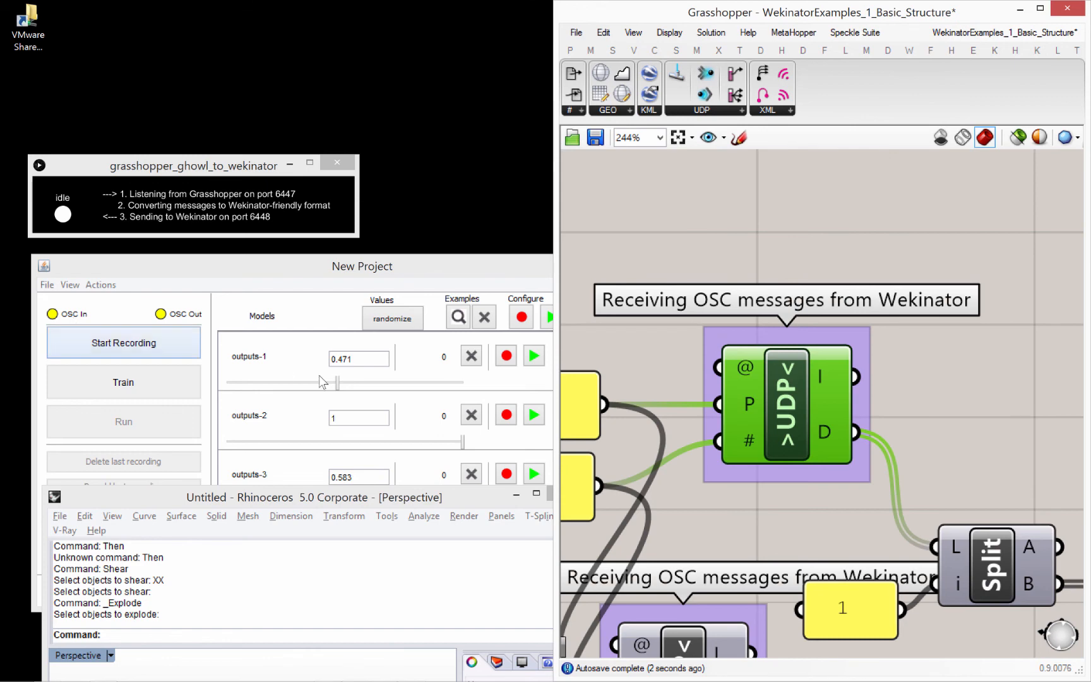
left_click_drag(338, 383, 387, 384)
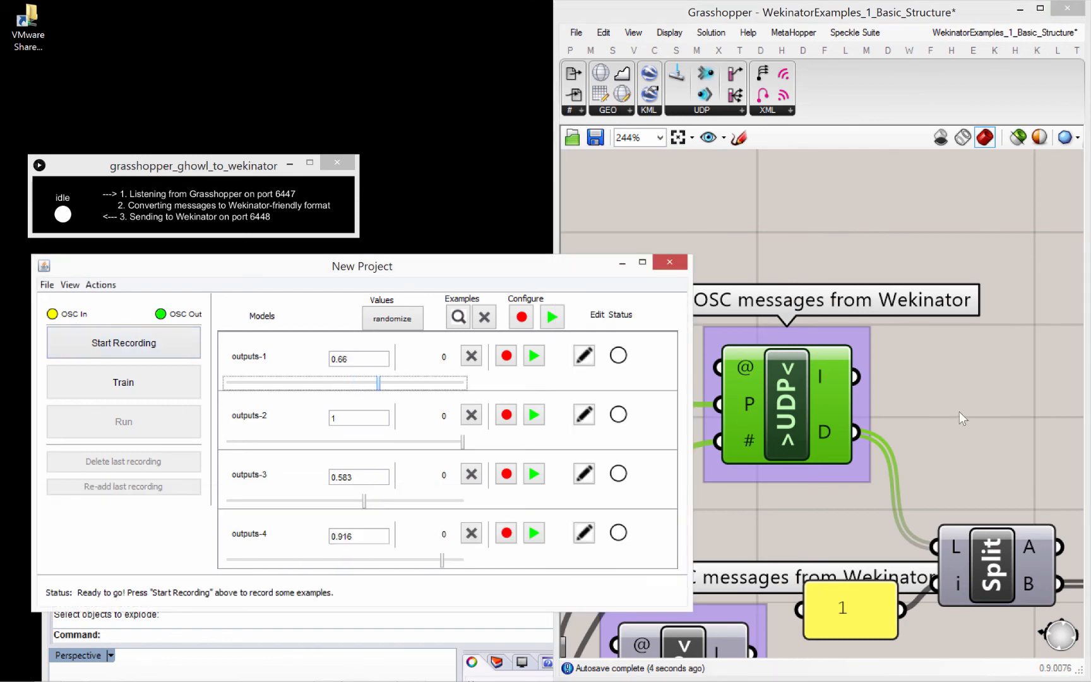
left_click(959, 411)
- Delete the duplicate UDP receiver and nudge the original one beside the 12000 and 999 panels
scroll(972, 324, "down", 3)
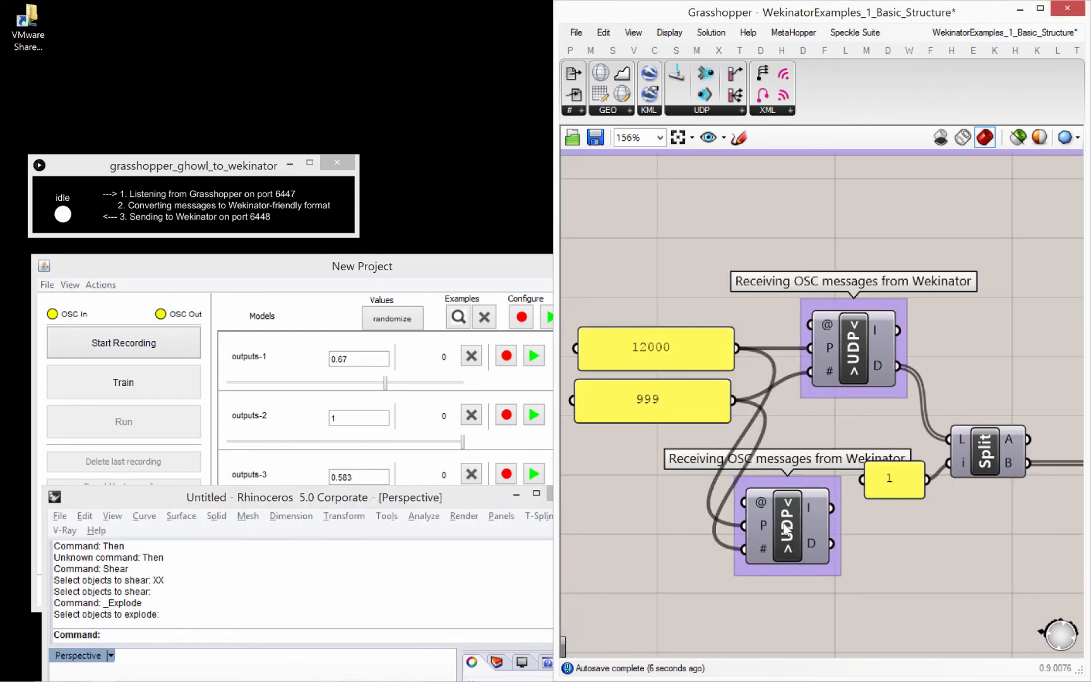
left_click(786, 529)
key("Delete")
left_click_drag(837, 348, 830, 359)
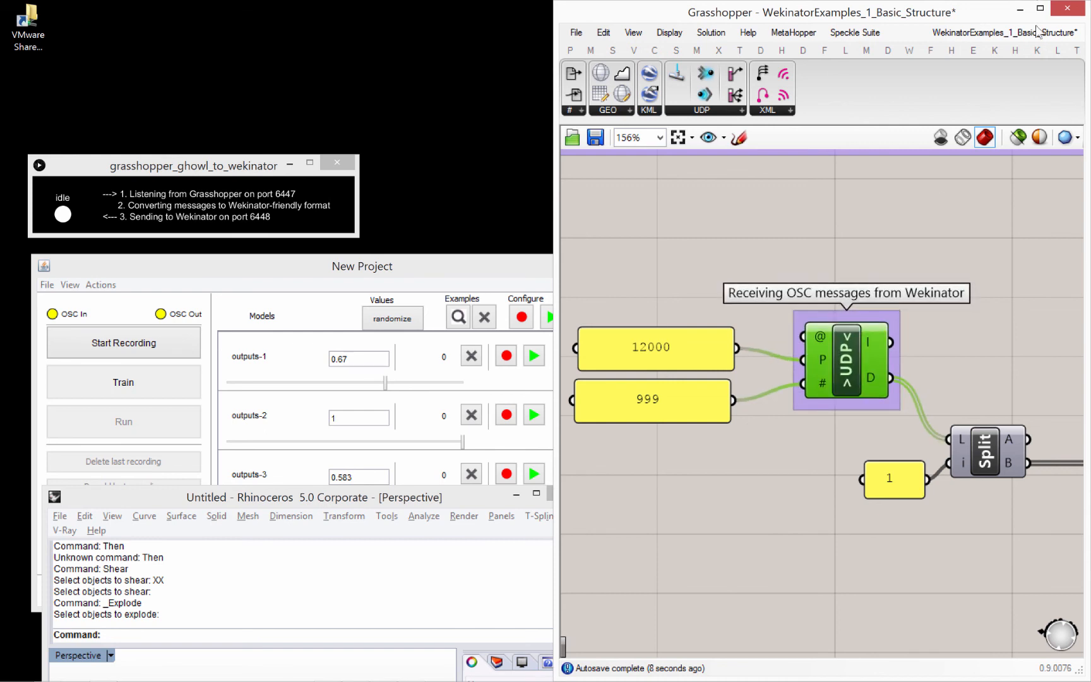
- Close the WekinatorExamples_2_Morphing_and_Controlling_Wekinator definition, keeping WekinatorExamples_1_Basic_Structure open
left_click(1004, 32)
left_click(1045, 149)
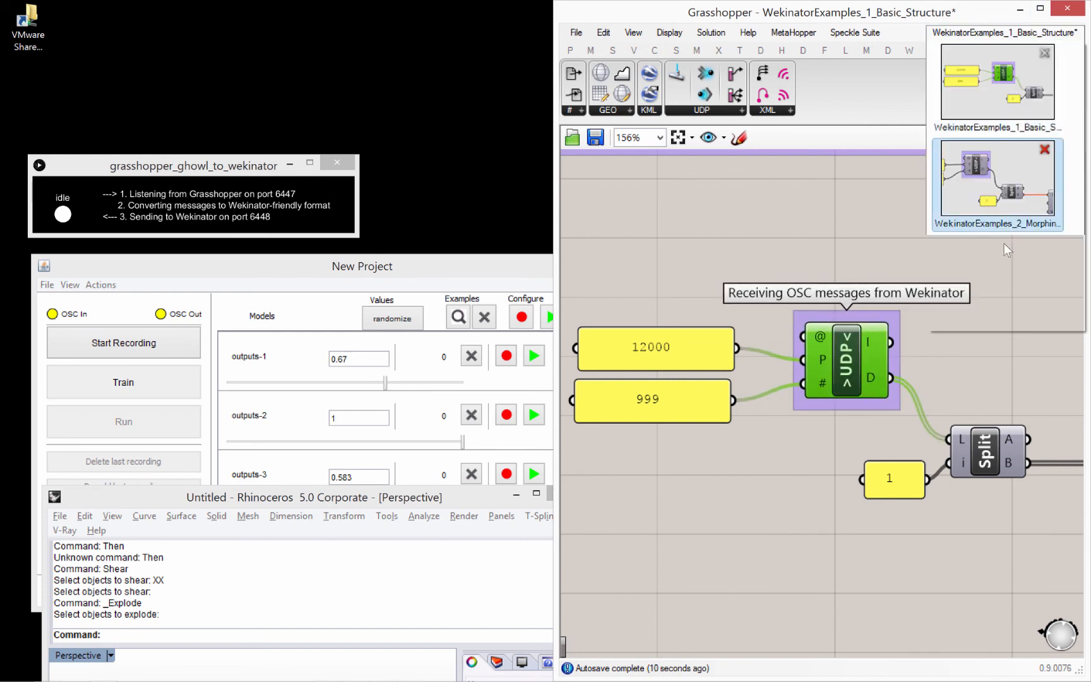
left_click(882, 299)
mouse_move(881, 320)
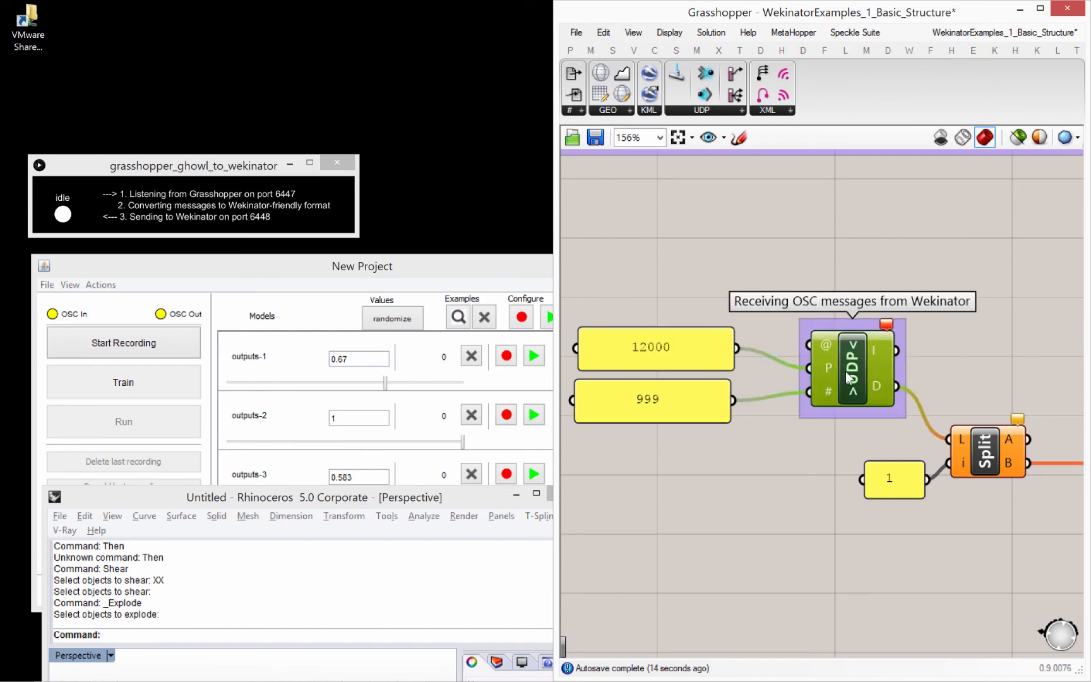
- Reset the UDP receiver by deleting it and undoing the deletion, with a slight move on the canvas
left_click(816, 409)
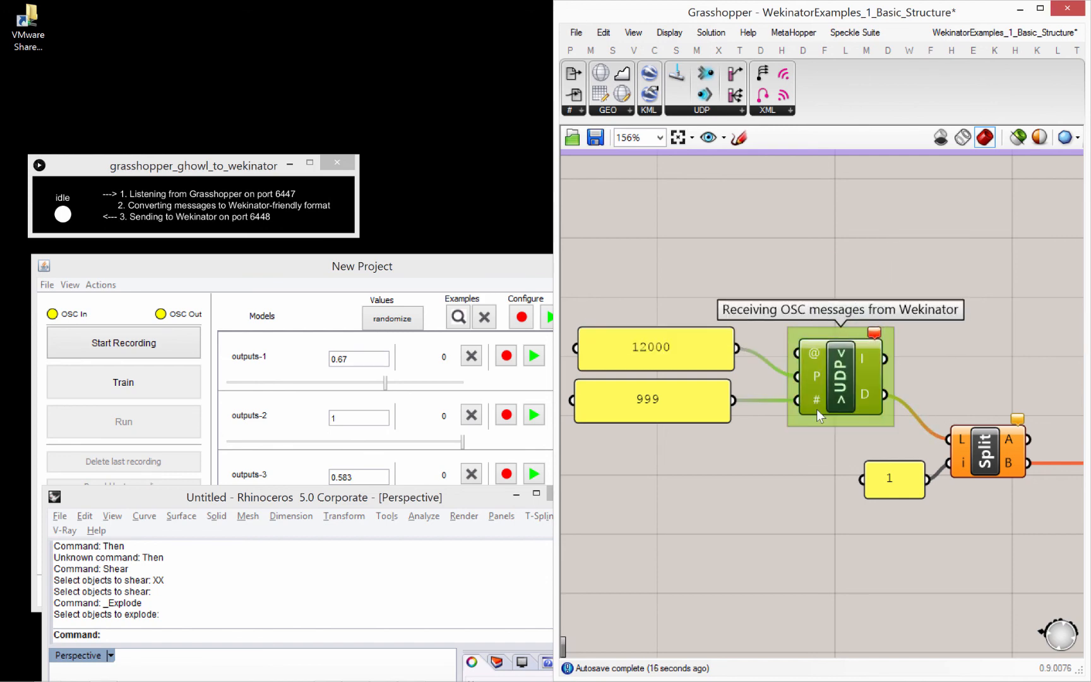
key("Delete")
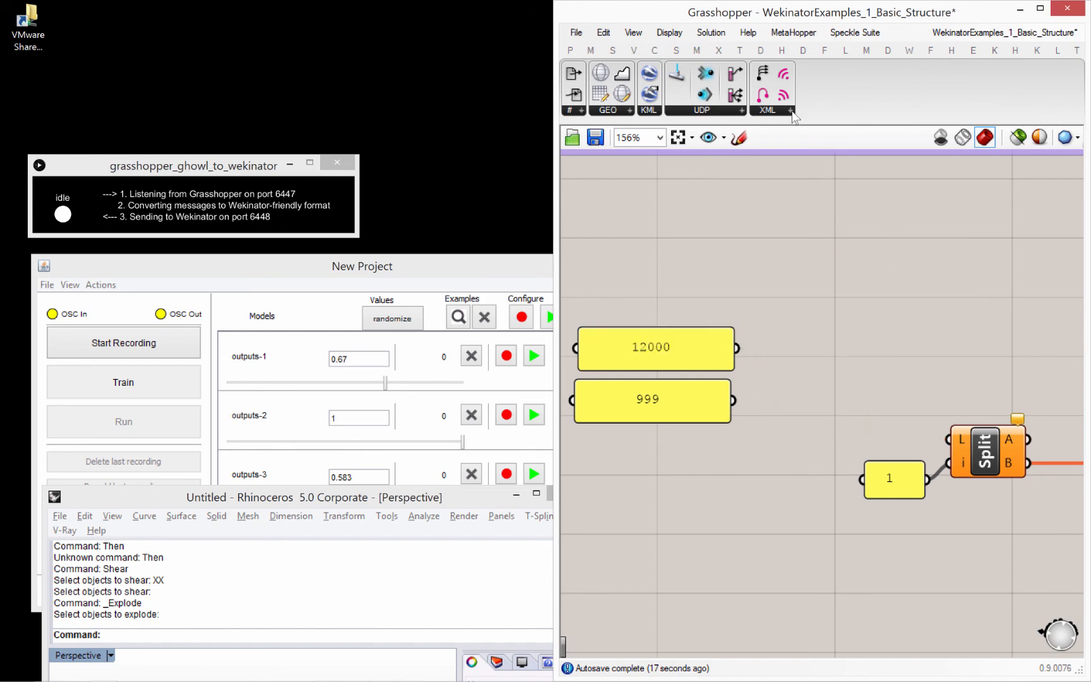
left_click(603, 32)
left_click(616, 52)
left_click_drag(865, 355, 867, 341)
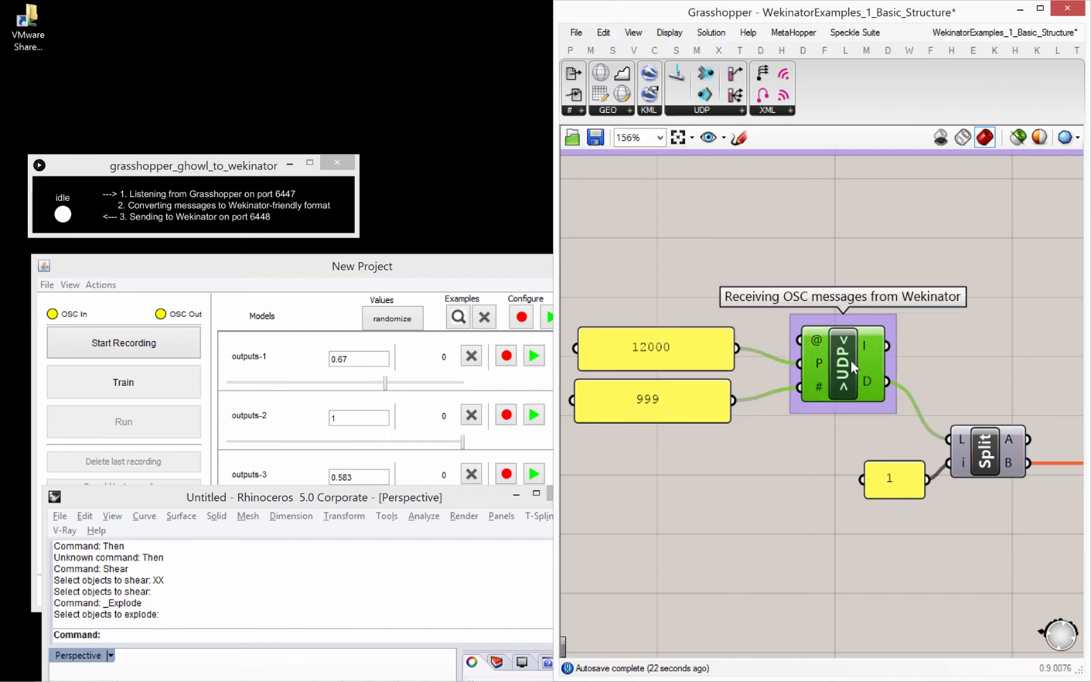
- Check which definitions are open and shift the section 4 UDP receiver slightly
left_click(994, 34)
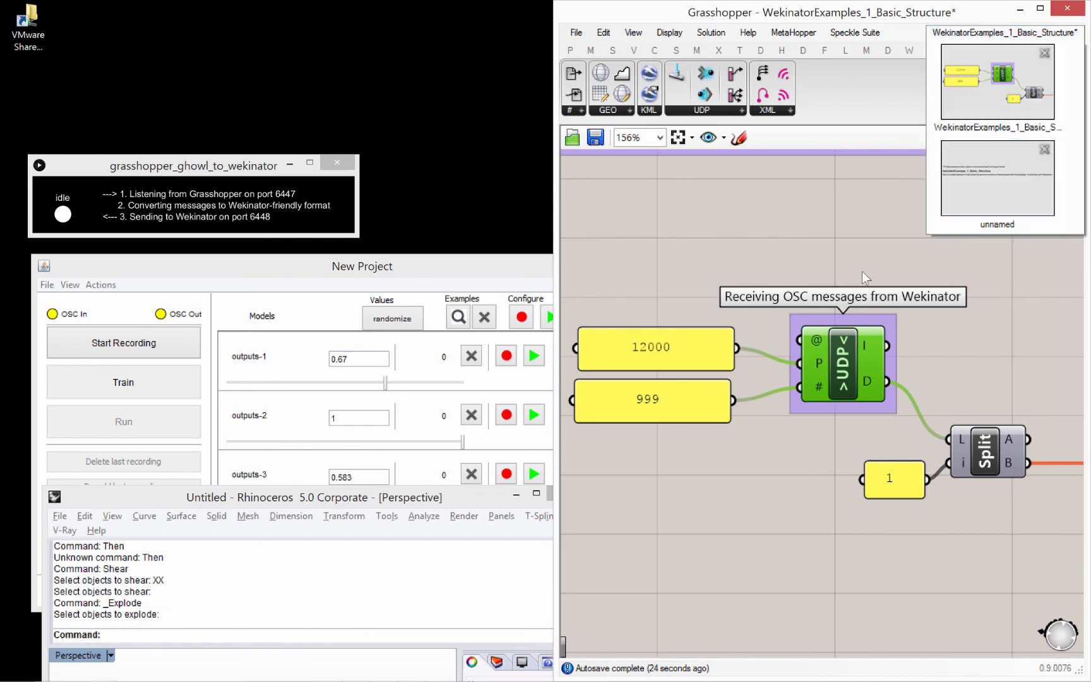
scroll(815, 281, "down", 3)
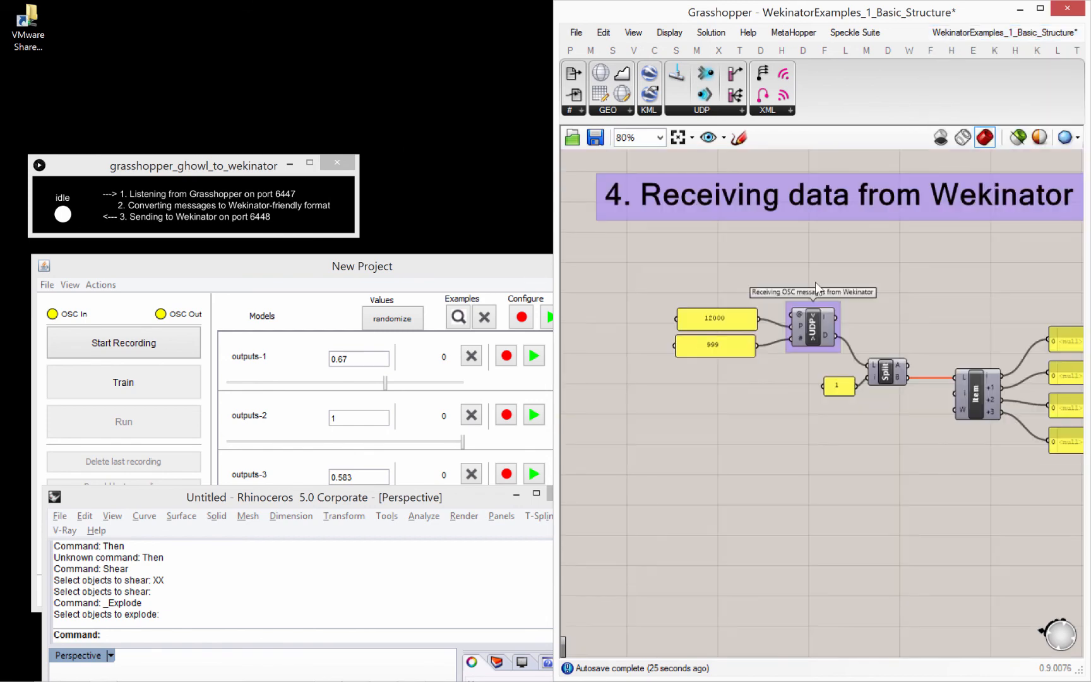
left_click(815, 323)
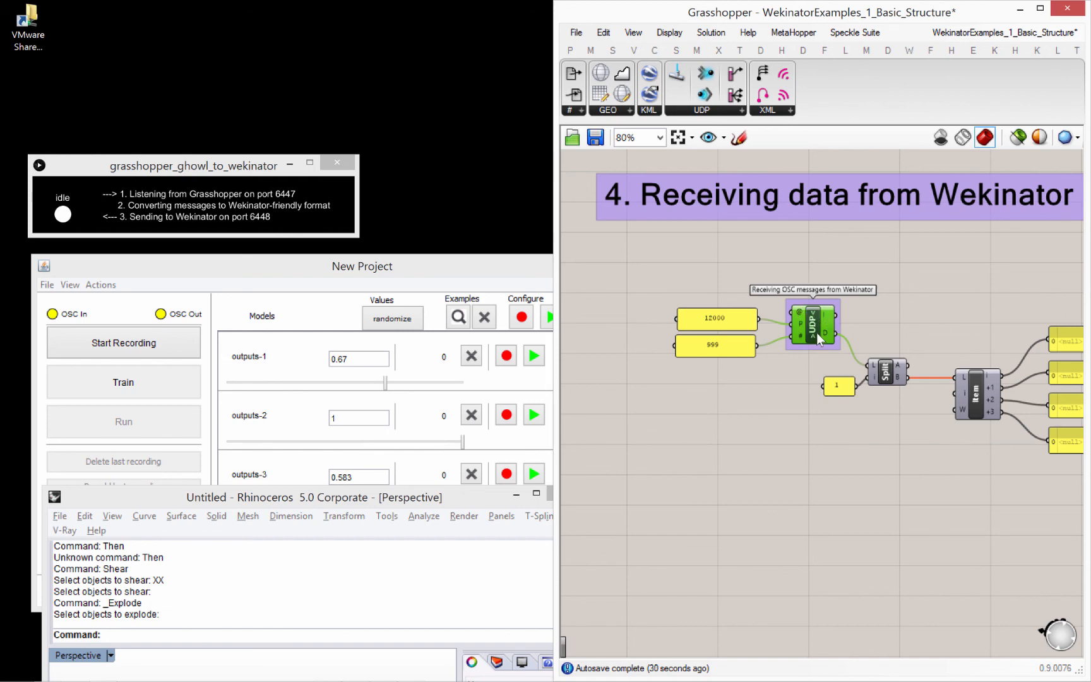
left_click_drag(815, 332, 813, 336)
- Set the number slider feeding the Merge component in section 1 to 0.5833
mouse_move(883, 338)
right_mouse_down()
mouse_move(774, 333)
mouse_move(805, 363)
mouse_move(922, 343)
right_mouse_up()
scroll(820, 331, "down", 1)
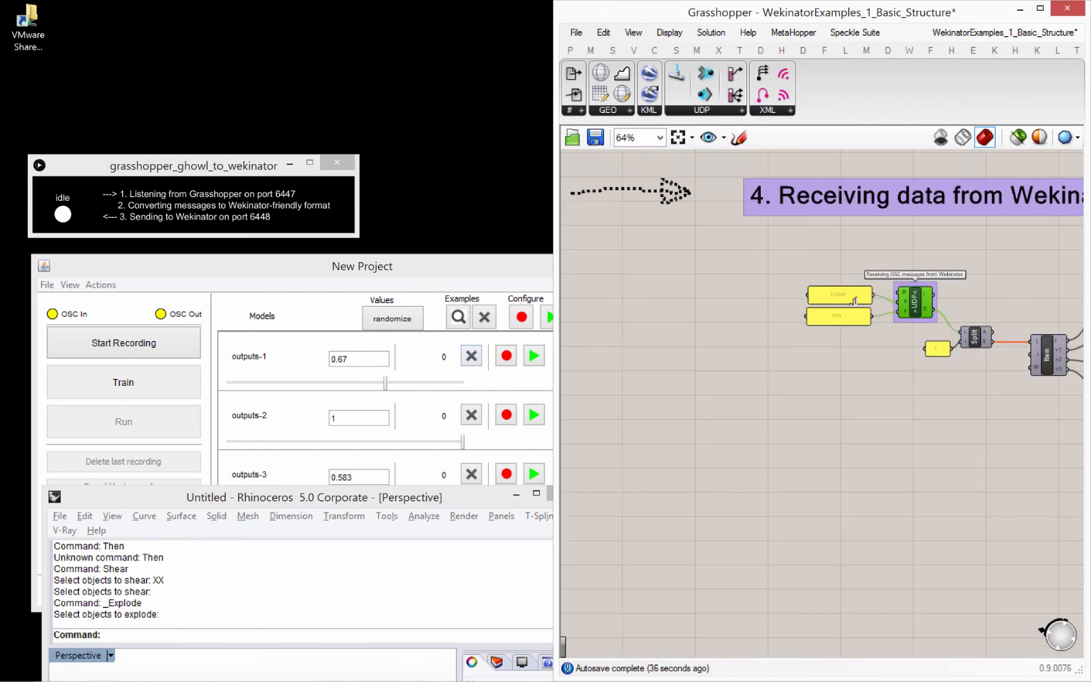
right_click_drag(853, 301, 1021, 301)
scroll(724, 307, "down", 5)
right_click_drag(726, 309, 1016, 346)
right_click_drag(729, 343, 918, 350)
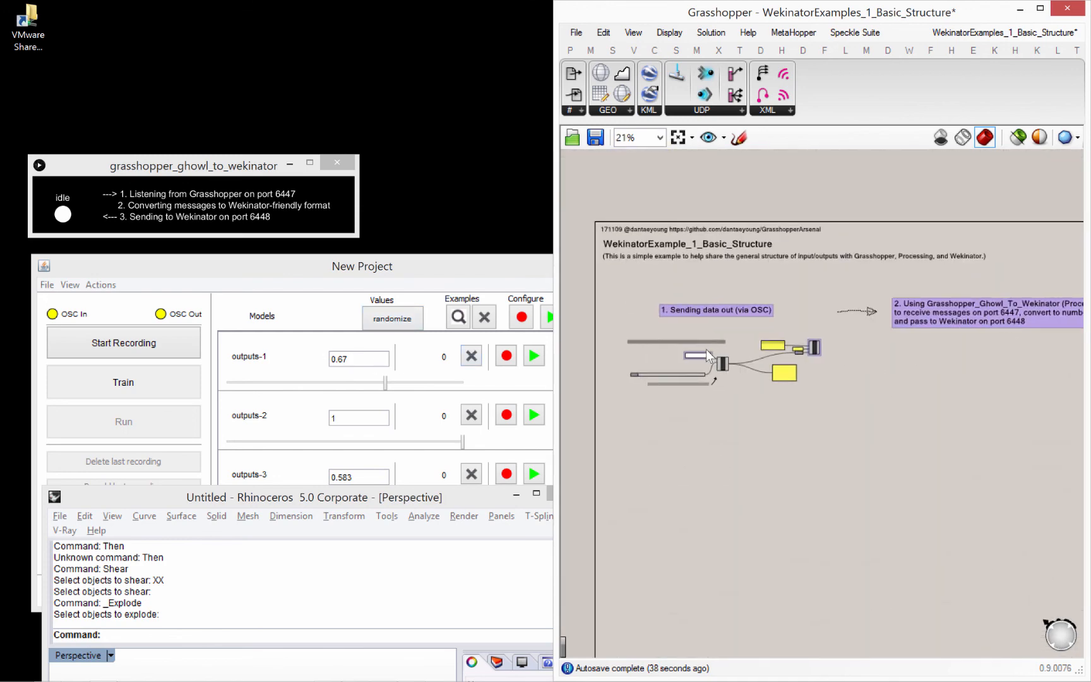
scroll(675, 389, "up", 8)
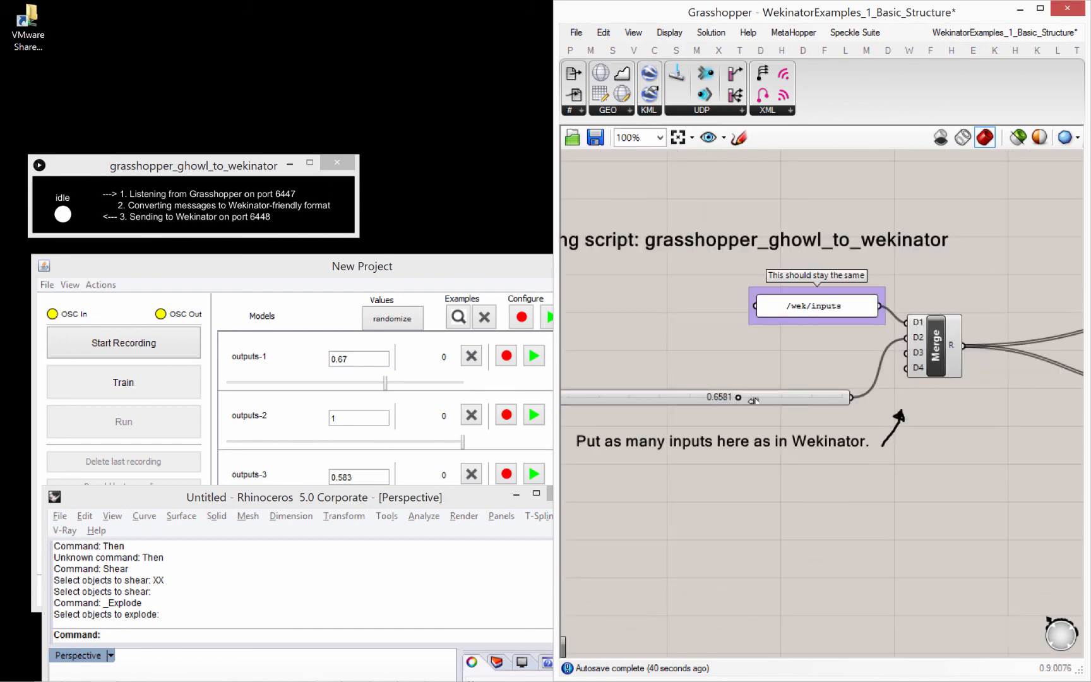
left_click_drag(753, 400, 726, 405)
- Reset the UDP sender in section 1 by deleting it and undoing the deletion
scroll(702, 380, "down", 3)
right_click_drag(702, 381, 595, 390)
scroll(944, 332, "up", 2)
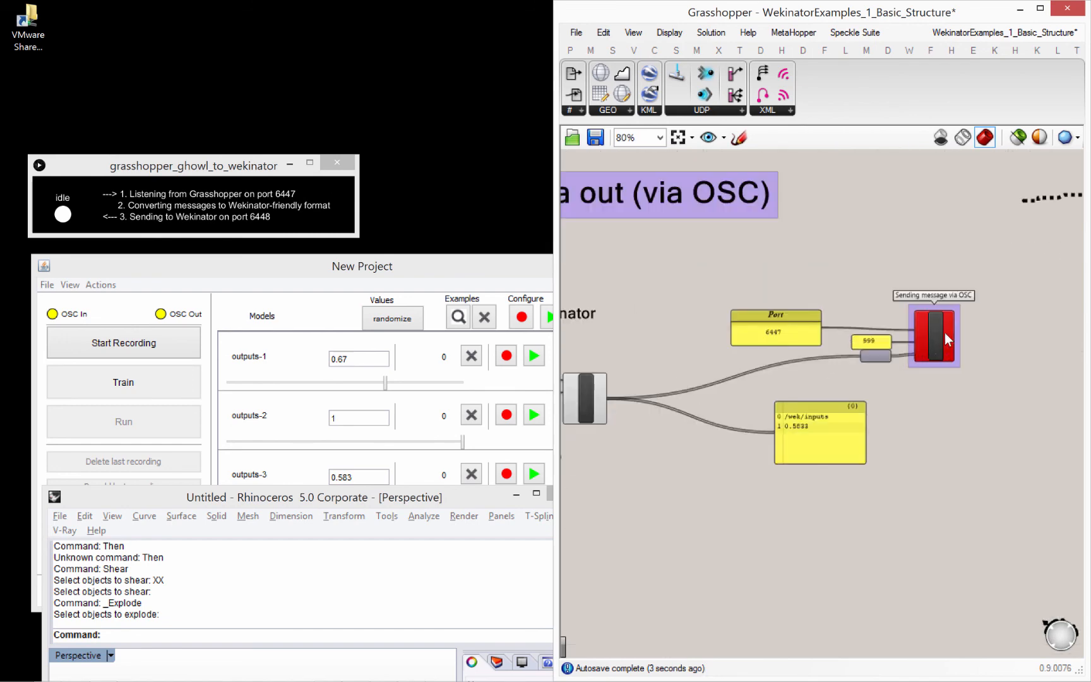
scroll(944, 332, "up", 2)
left_click(926, 341)
key("Delete")
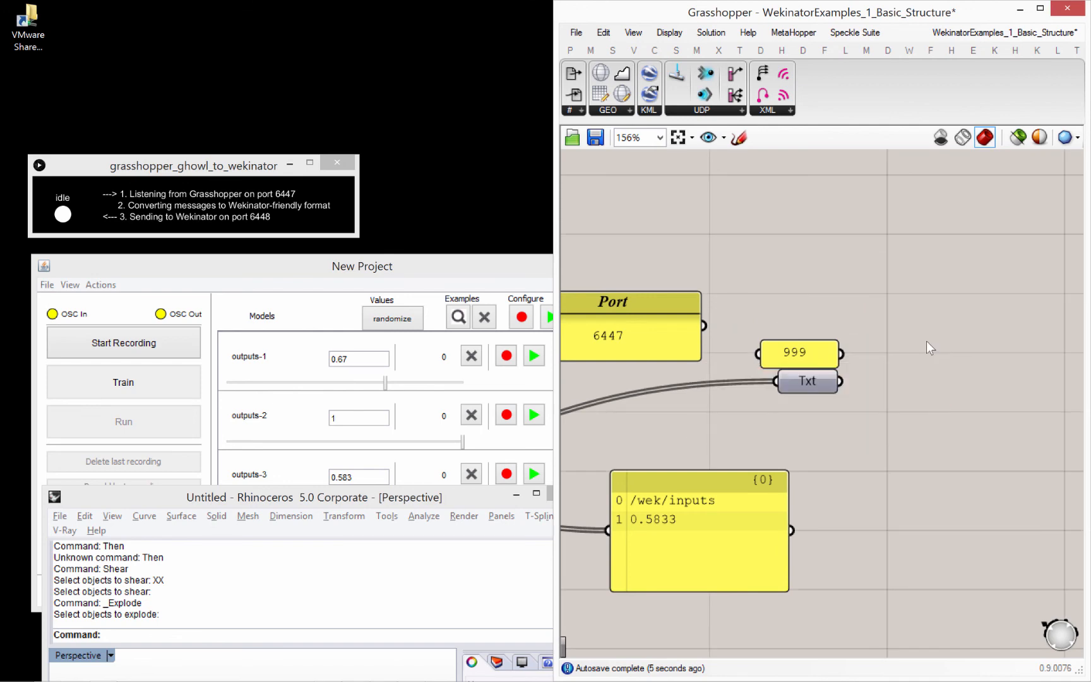
key("ctrl+z")
- Set the number slider in section 1 to 0.5883 and Wekinator's outputs-1 to 0.8
right_click_drag(856, 405, 947, 416)
scroll(946, 416, "down", 3)
right_click_drag(620, 489, 914, 461)
scroll(754, 461, "up", 1)
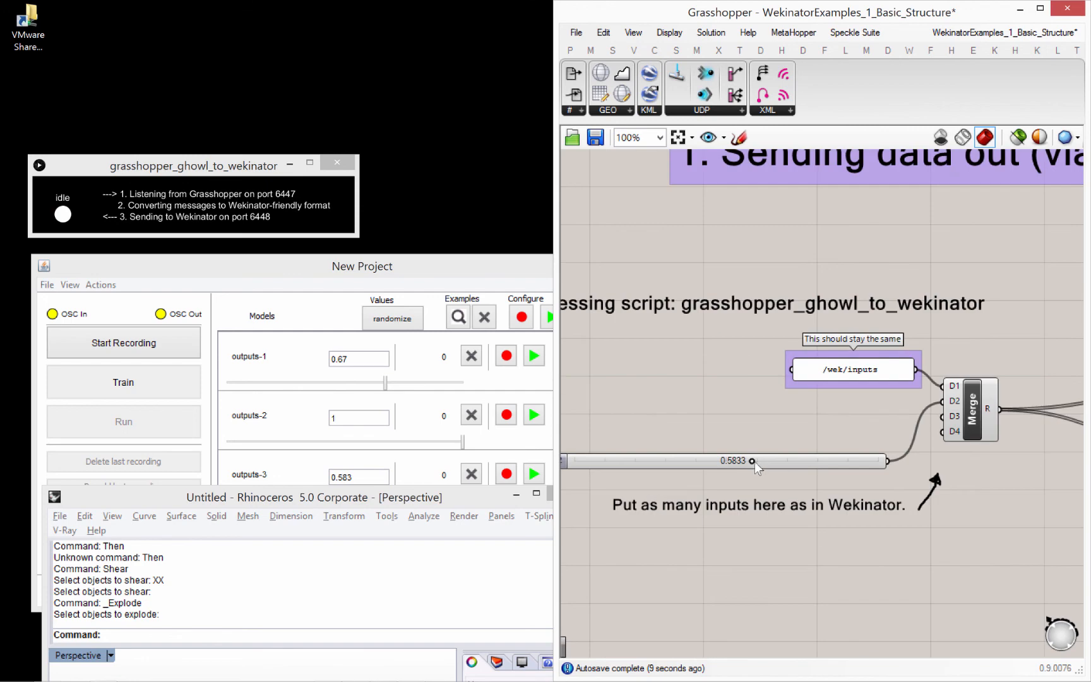
mouse_move(754, 464)
left_mouse_down()
mouse_move(709, 468)
mouse_move(754, 473)
left_mouse_up()
right_click_drag(913, 470, 593, 443)
left_click_drag(386, 381, 415, 382)
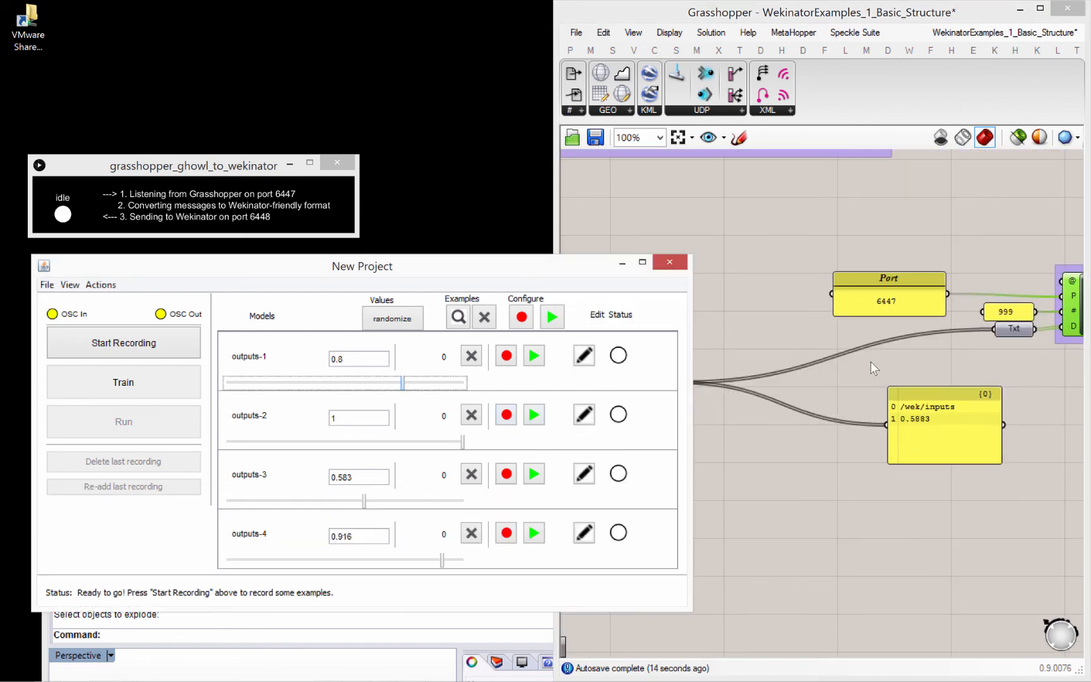
- Set Wekinator's outputs-1 to 0.77 while monitoring the four Item output panels in section 4
right_click_drag(870, 361, 745, 373)
scroll(745, 373, "down", 4)
right_click_drag(876, 358, 677, 374)
right_click_drag(844, 329, 614, 361)
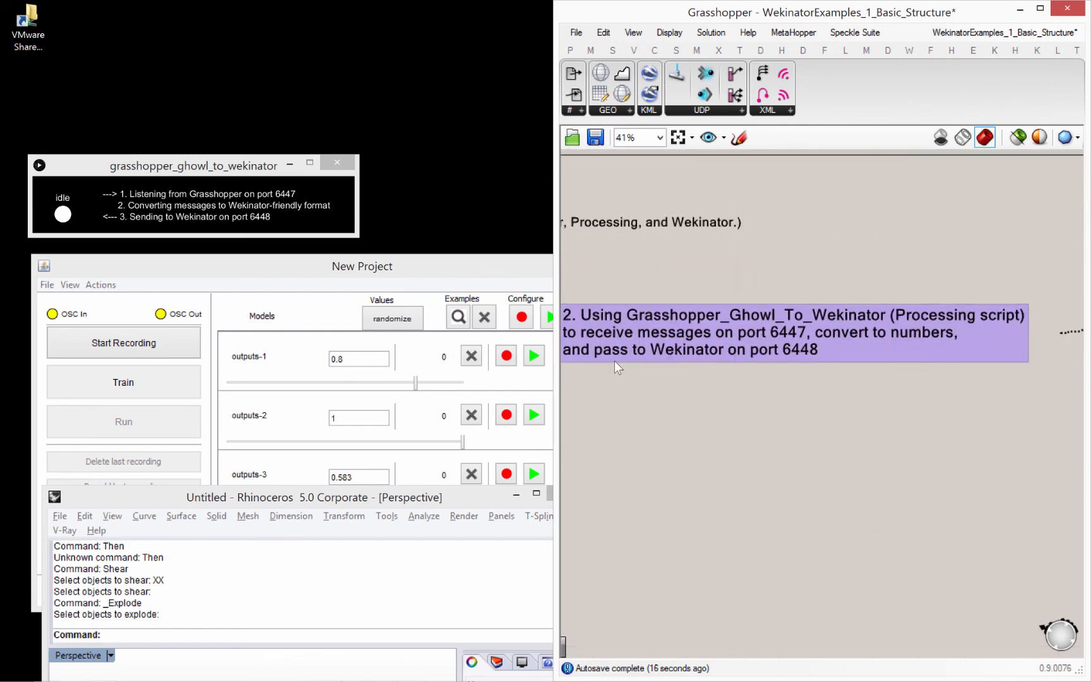
right_click_drag(843, 354, 603, 361)
scroll(603, 361, "down", 7)
scroll(773, 377, "up", 3)
scroll(793, 380, "up", 6)
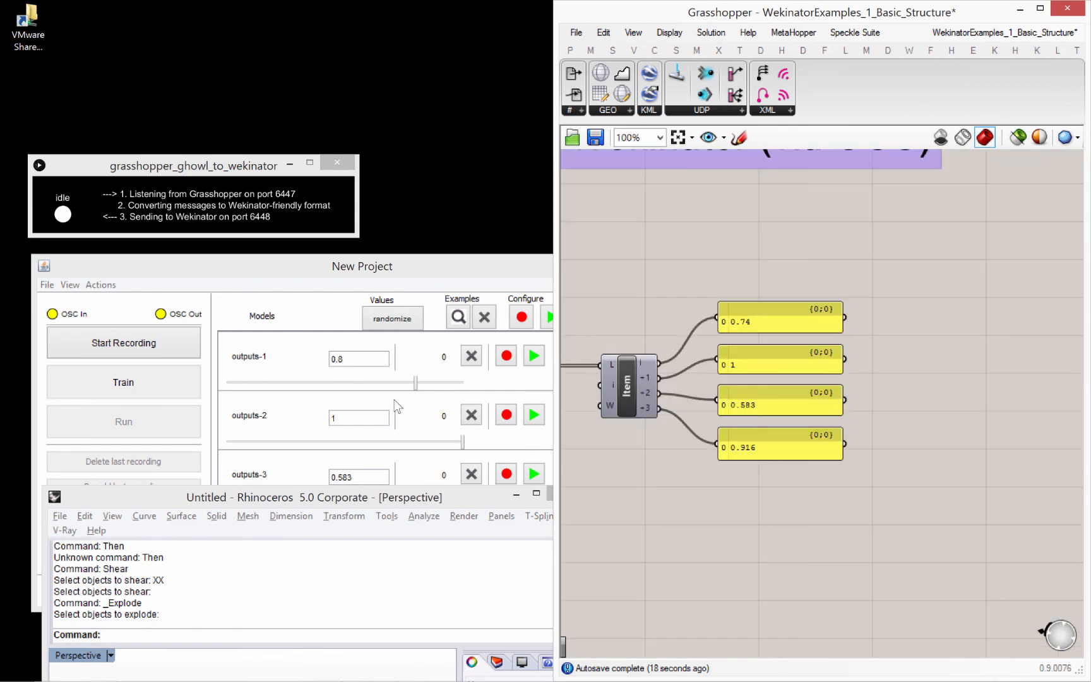
left_click_drag(414, 384, 397, 383)
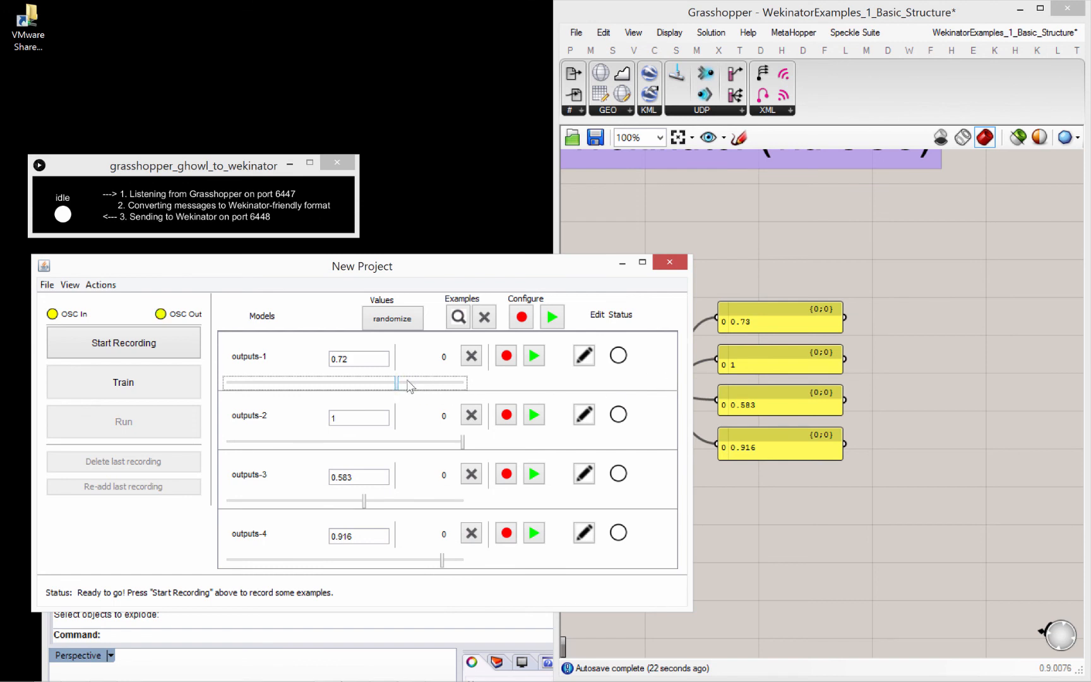
right_click_drag(743, 521, 782, 528)
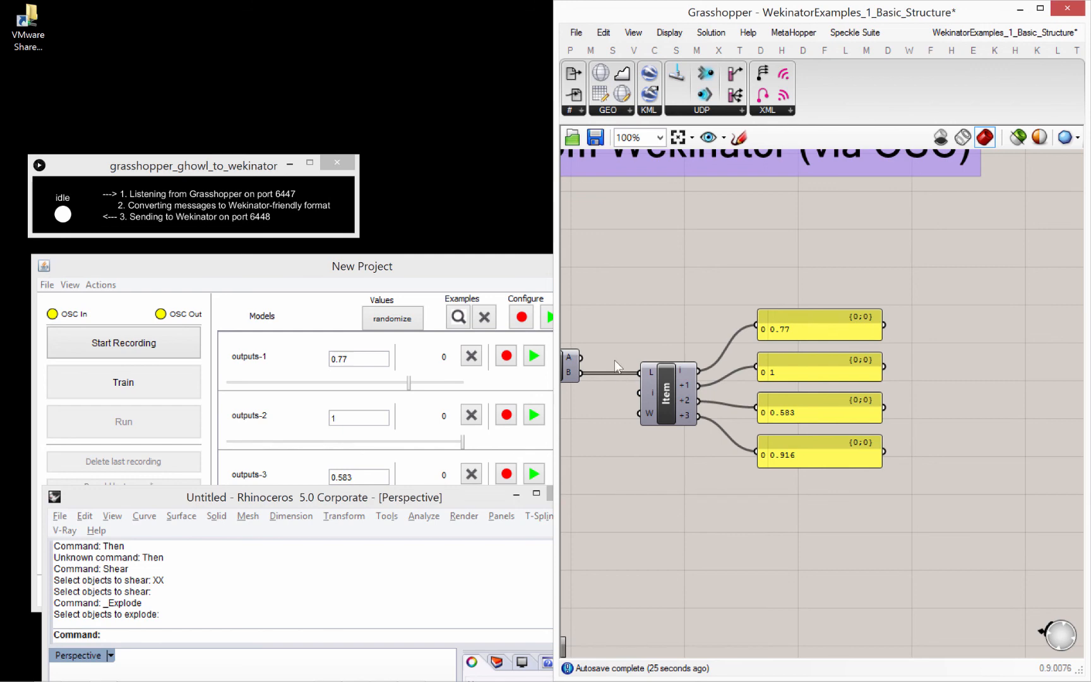